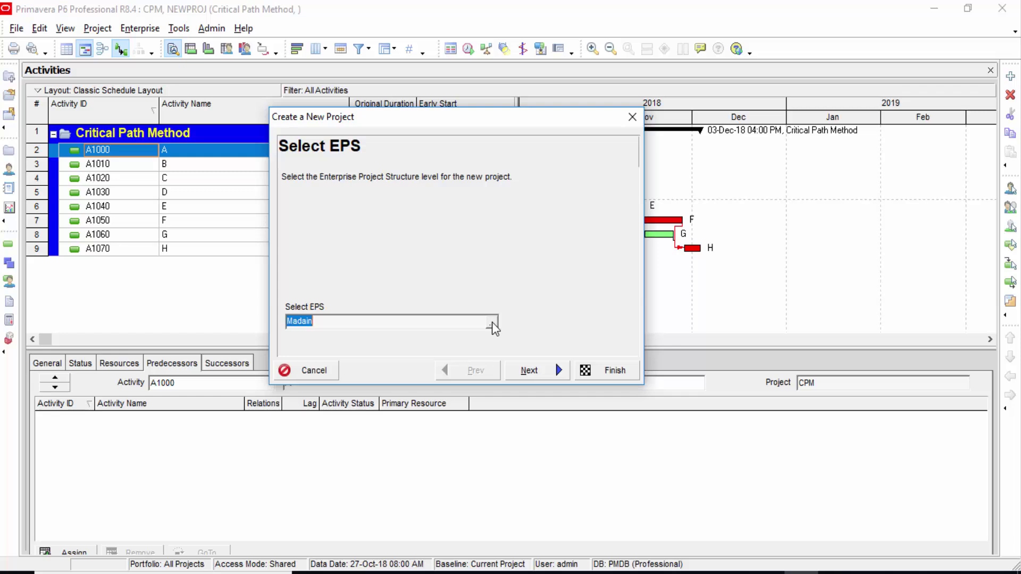
Step: Place the new project under the Architecture EPS level and proceed to the project naming page
click(492, 322)
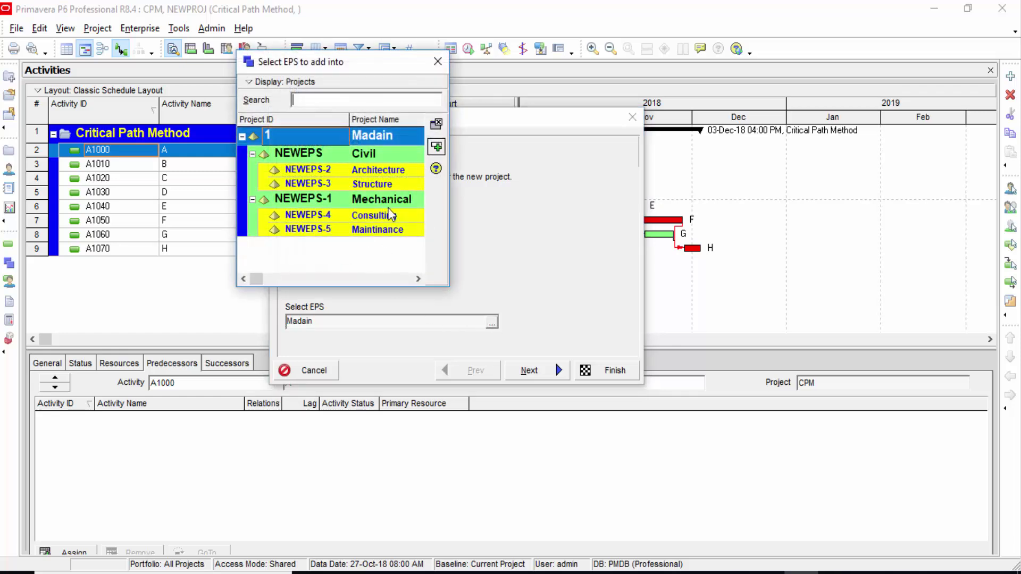
double_click(380, 171)
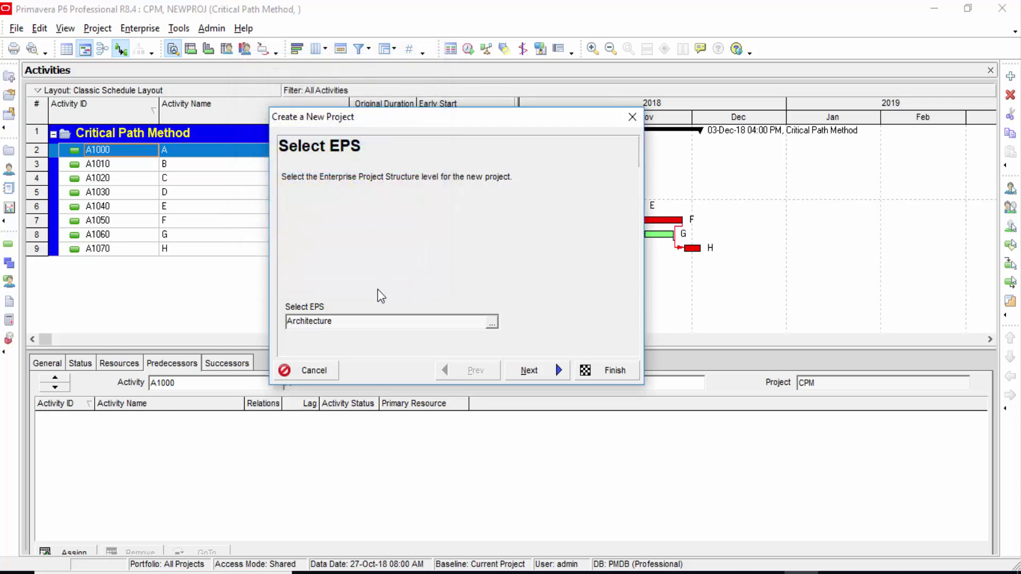
click(521, 370)
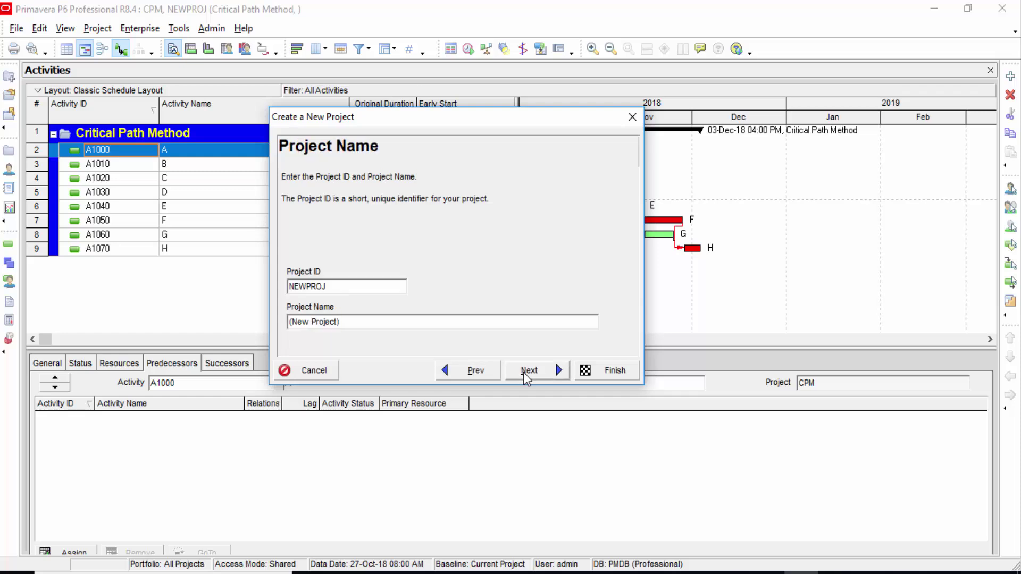
Step: Enter TVTC as the project ID and Technical Vocational Training Center as the project name, and continue to the dates page
double_click(312, 286)
text(TVTC)
key(Tab)
key(BackSpace)
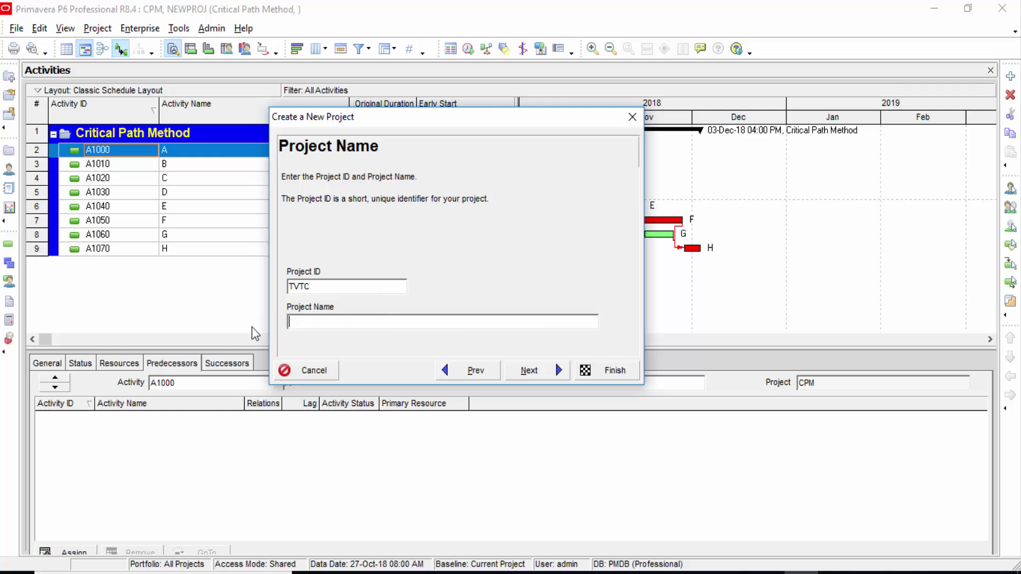
text(Technical Vocational Train)
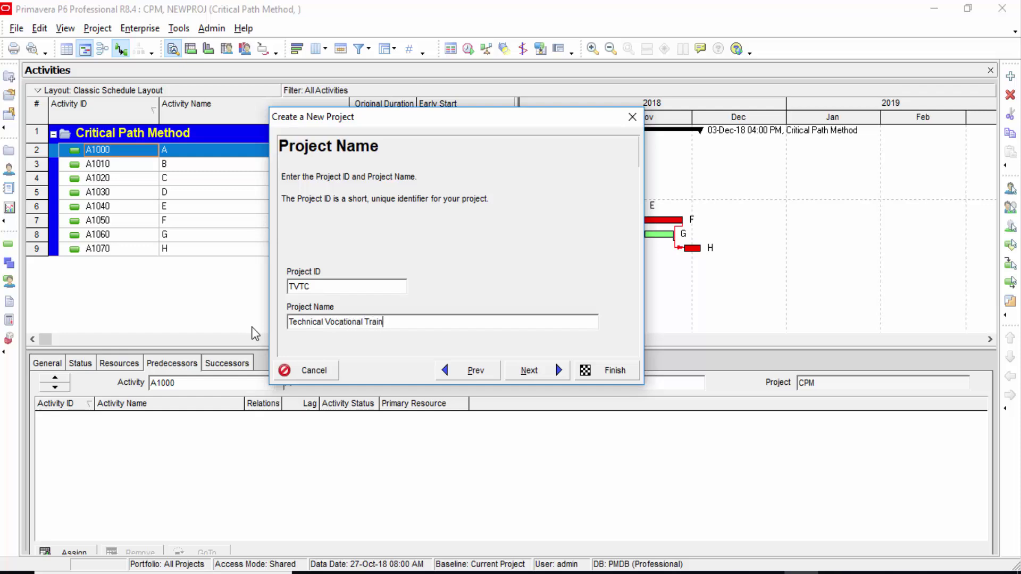
text(ing Center)
click(529, 370)
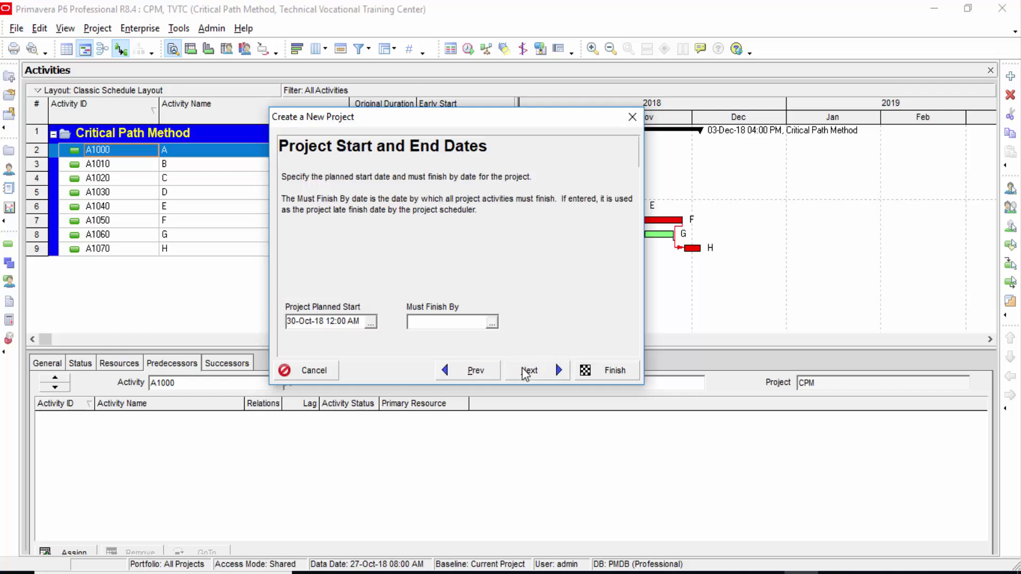
Step: Set the project's planned start to 01-Mar-17 08:00 AM, leave the must-finish date empty, and continue
click(371, 322)
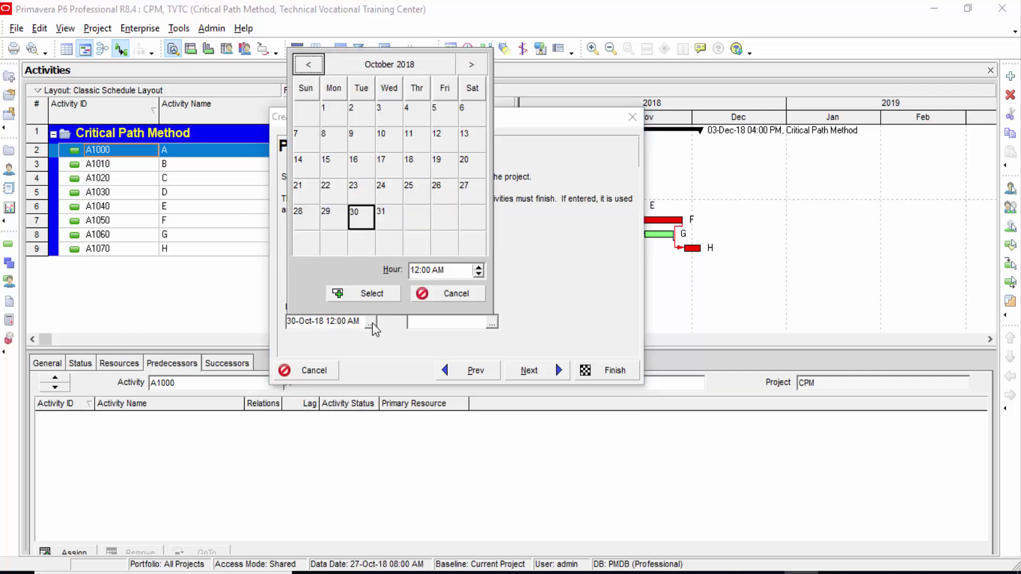
click(308, 64)
click(307, 64)
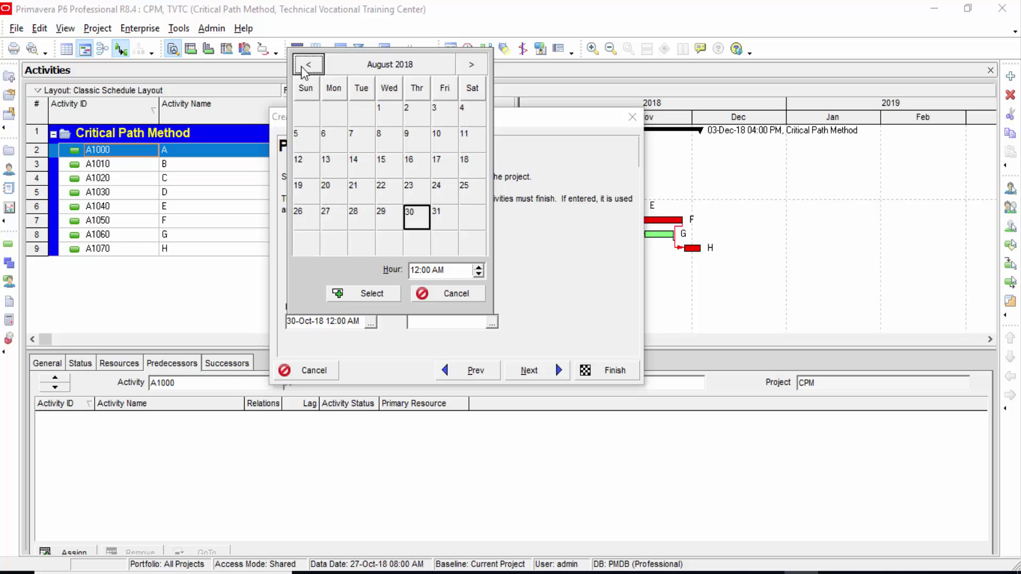
click(307, 64)
click(307, 65)
click(307, 65)
click(307, 65)
click(308, 65)
click(307, 64)
triple_click(307, 65)
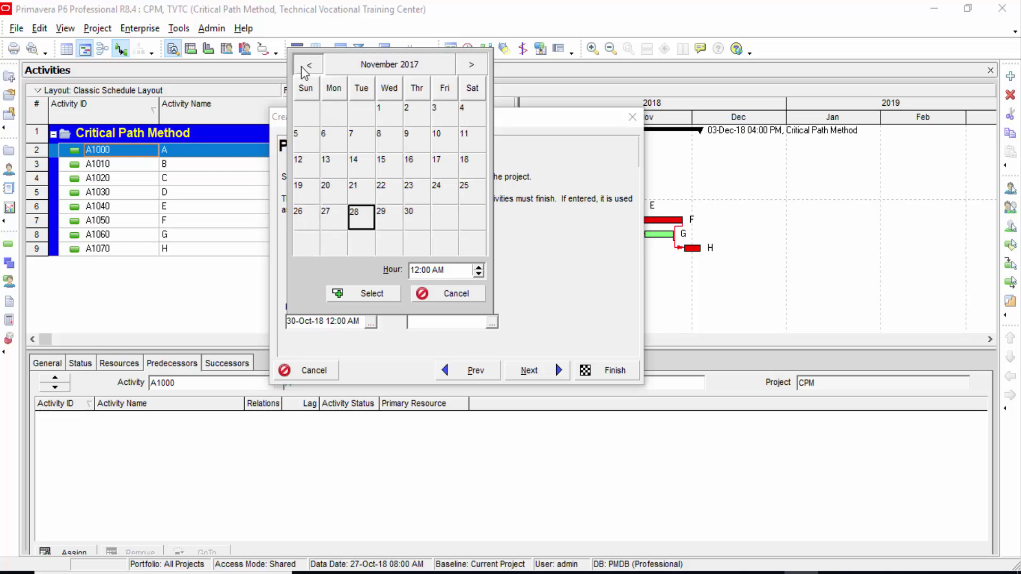
triple_click(307, 64)
double_click(307, 65)
triple_click(308, 64)
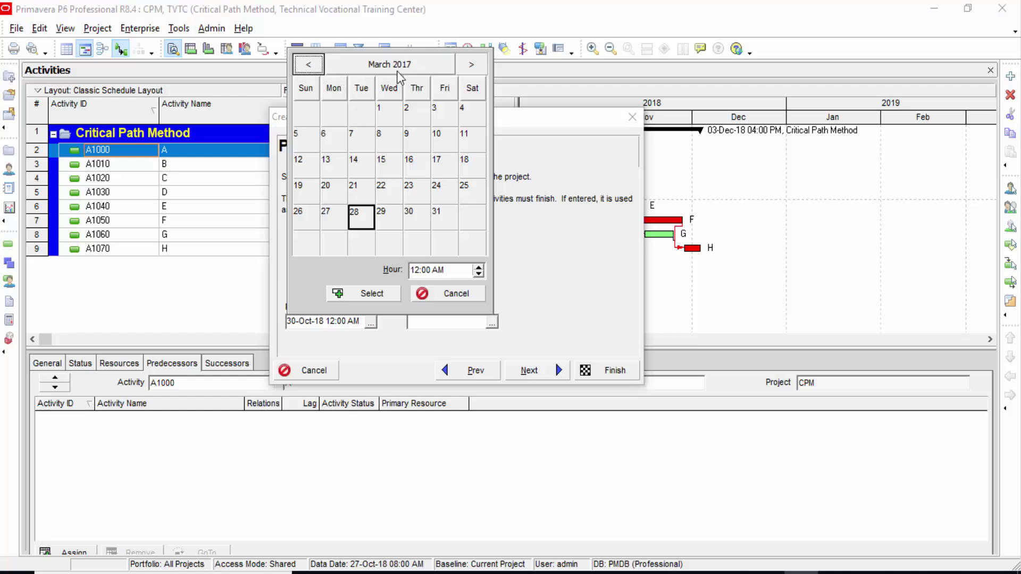
click(390, 112)
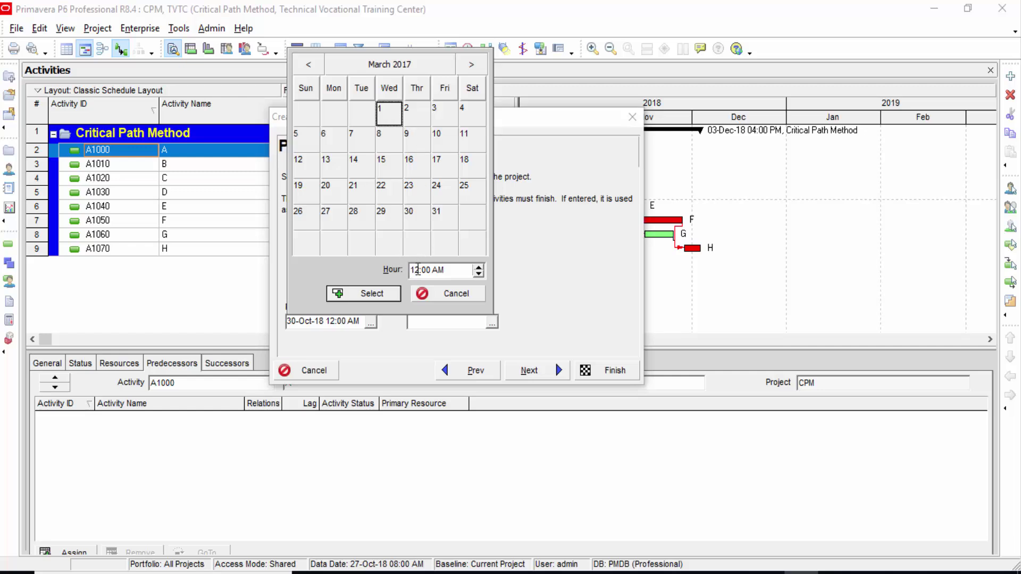
click(416, 271)
text(8)
click(371, 294)
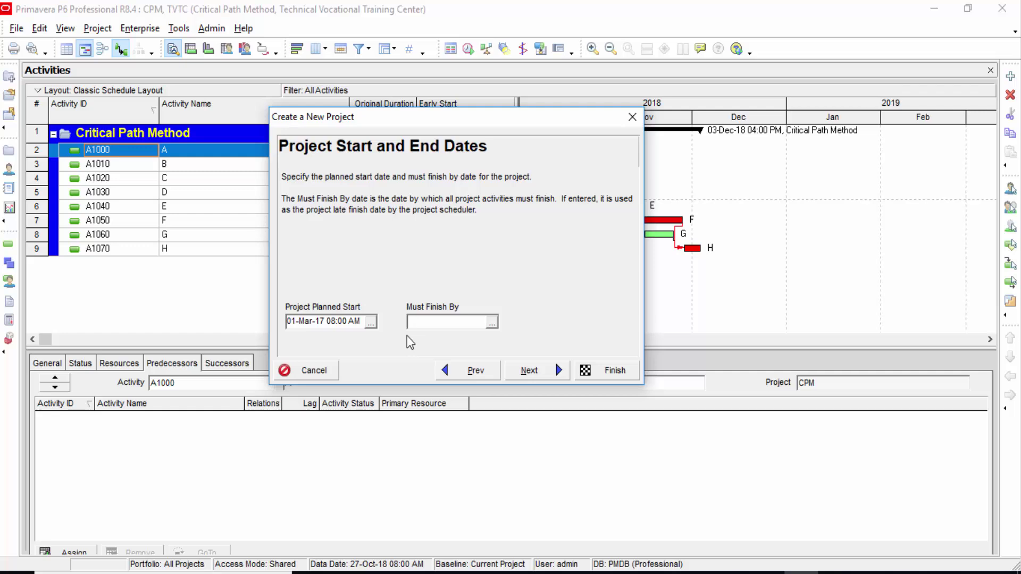
click(519, 373)
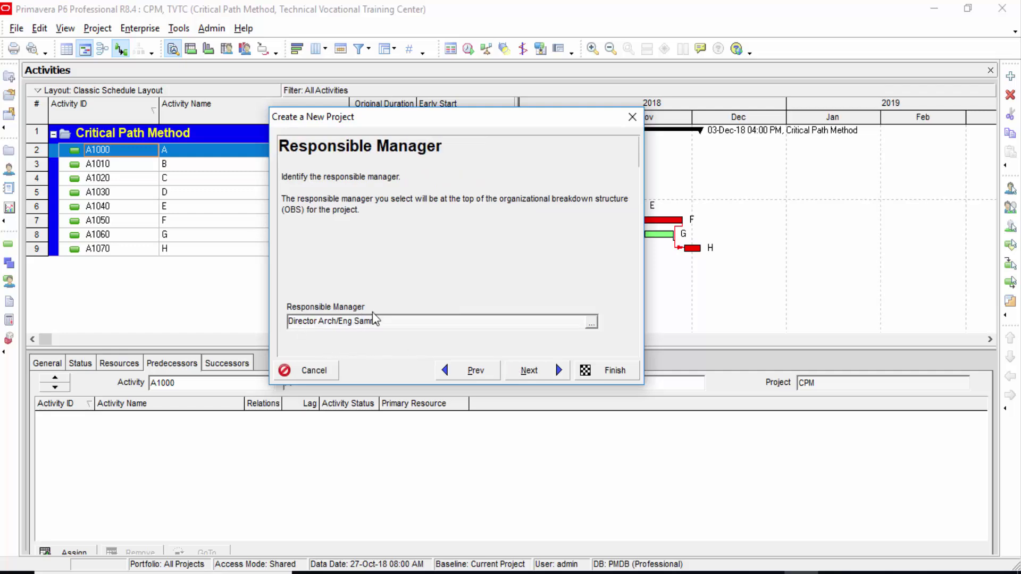
Step: Assign the architecture director as the project's responsible manager and continue to the rate type page
click(591, 322)
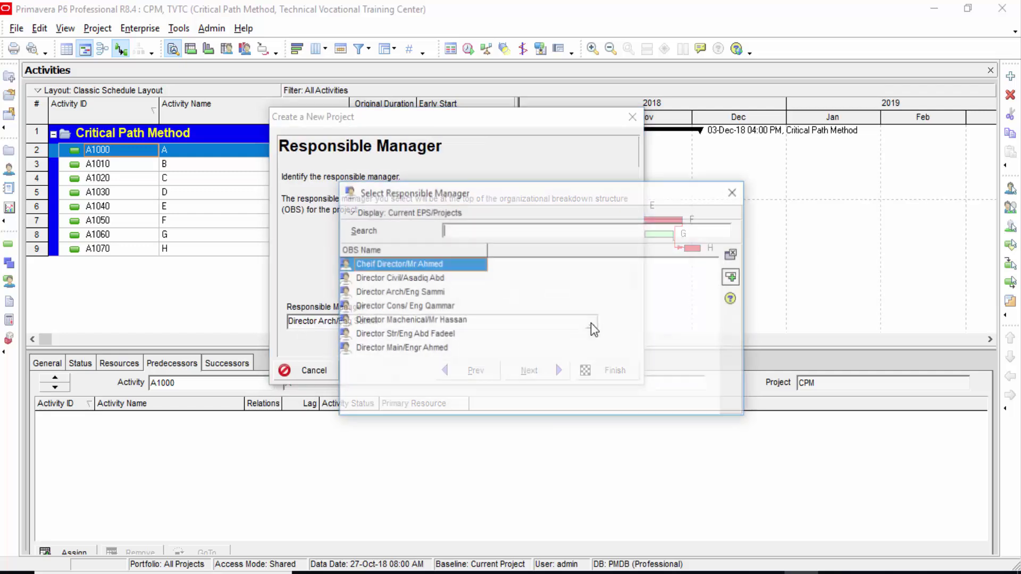
double_click(411, 293)
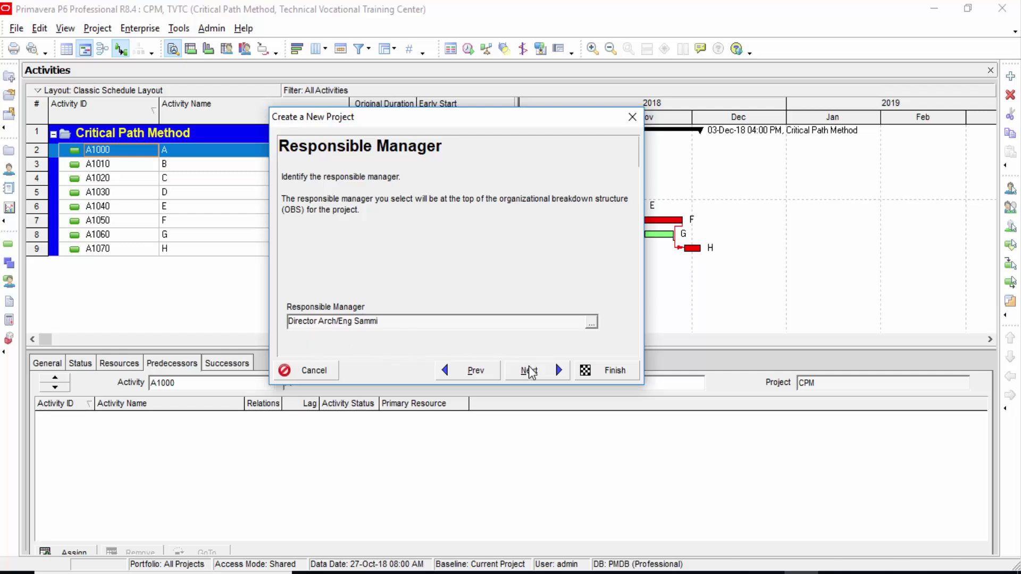
click(538, 375)
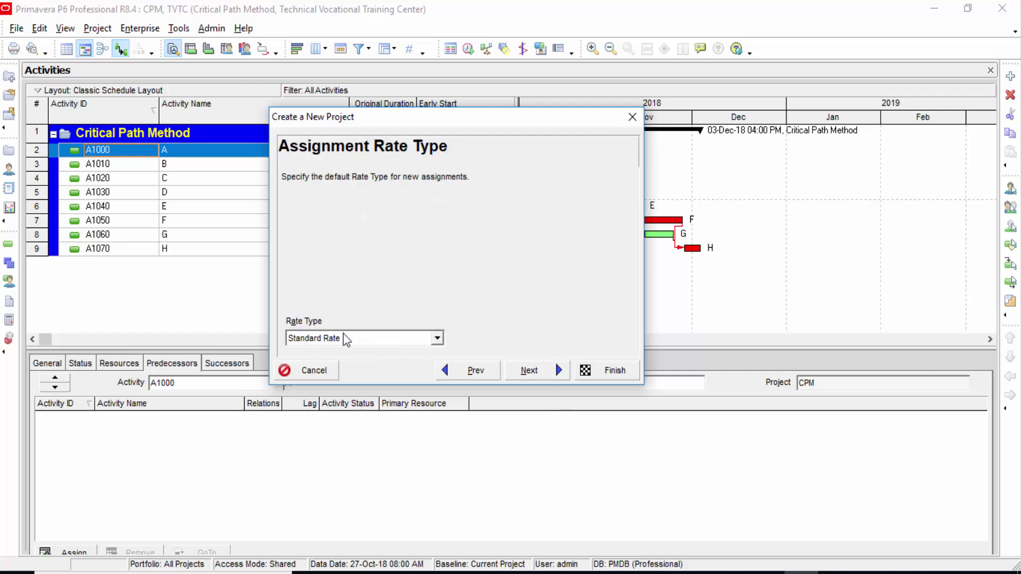
Step: Keep Standard Rate as the default assignment rate type and finish creating the project
click(438, 339)
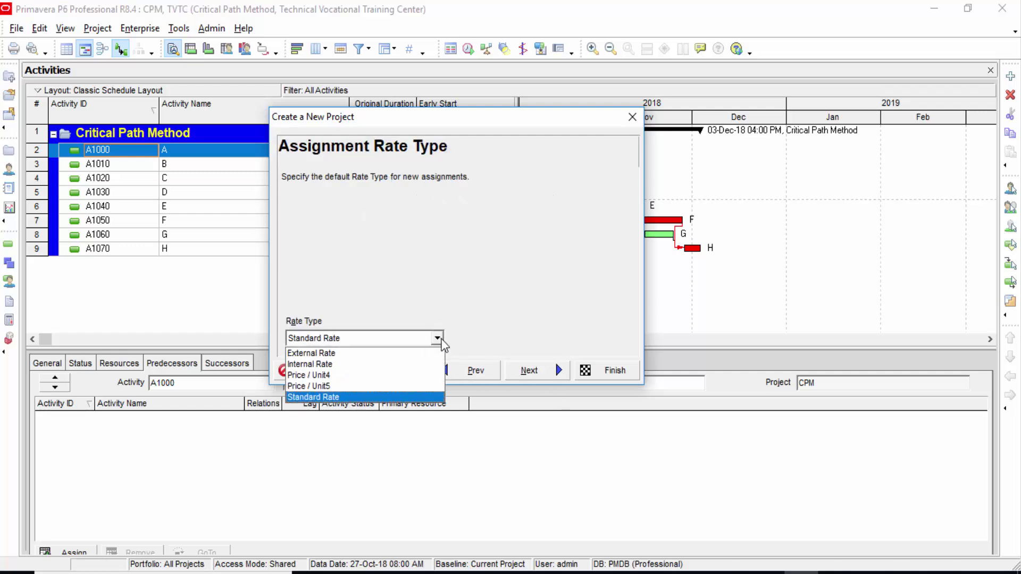
click(442, 338)
click(532, 370)
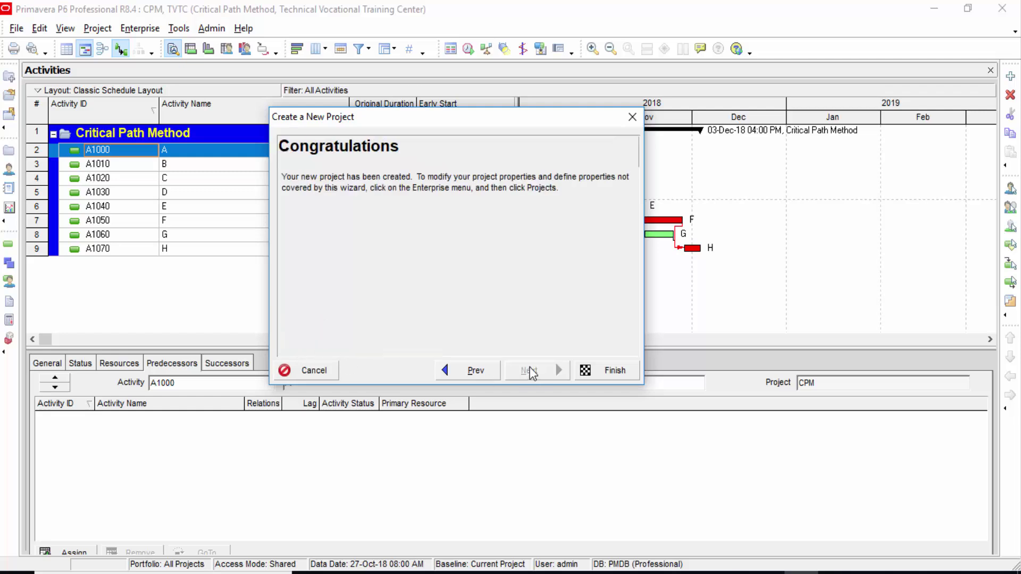
click(605, 374)
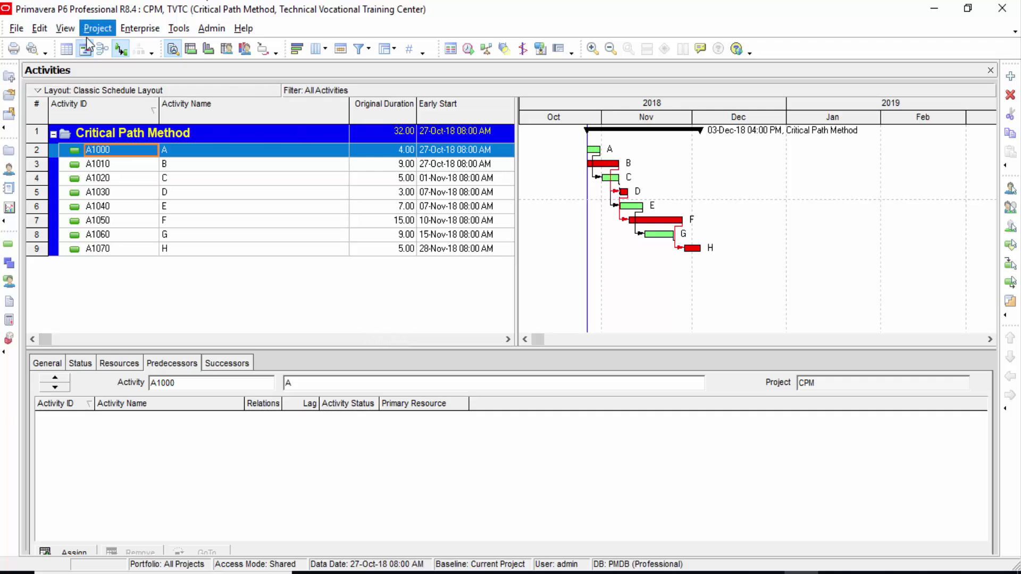
Step: Switch to the Projects view and select the Technical Vocational Training Center project under Architecture
click(9, 152)
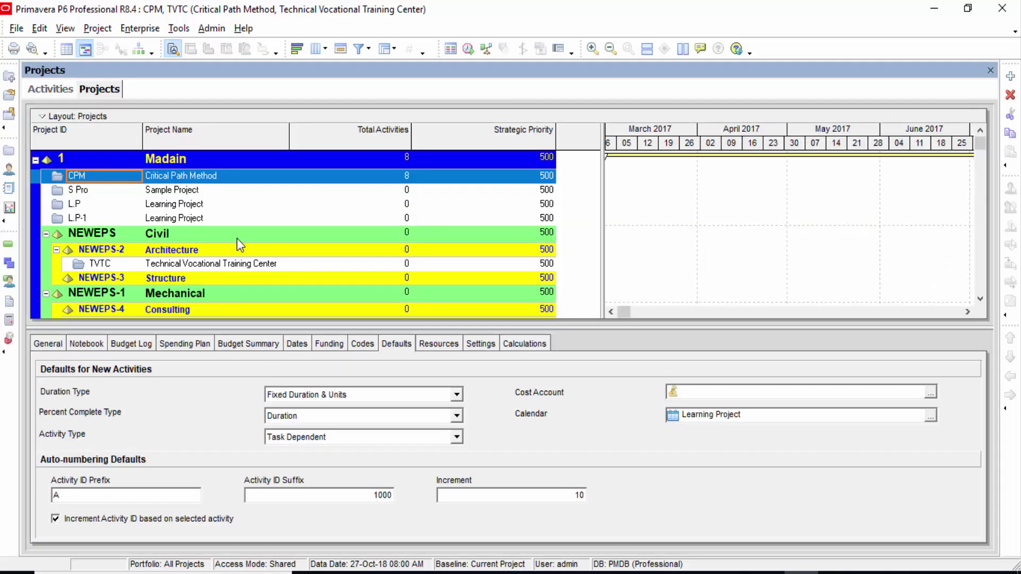
click(160, 250)
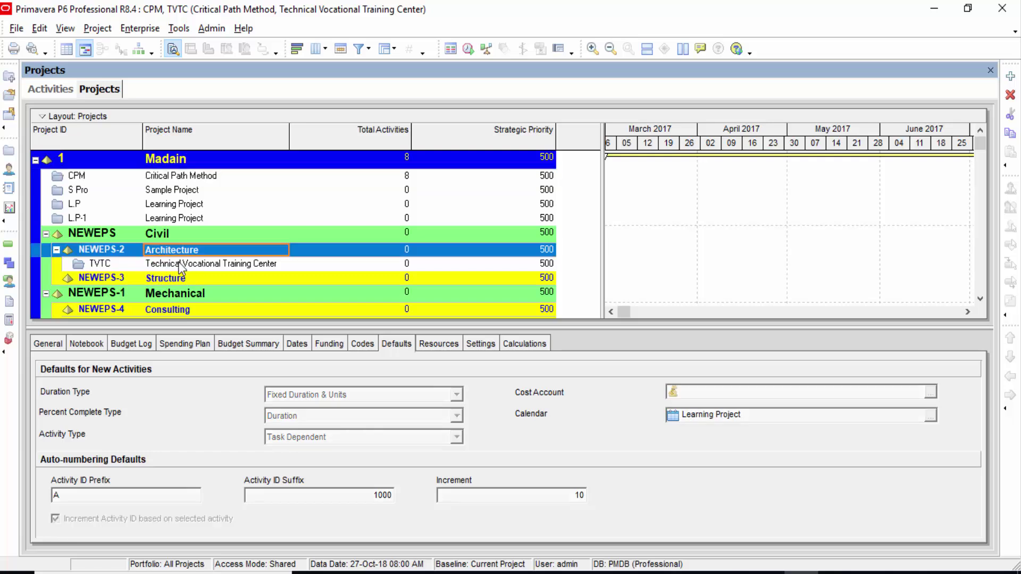
click(181, 266)
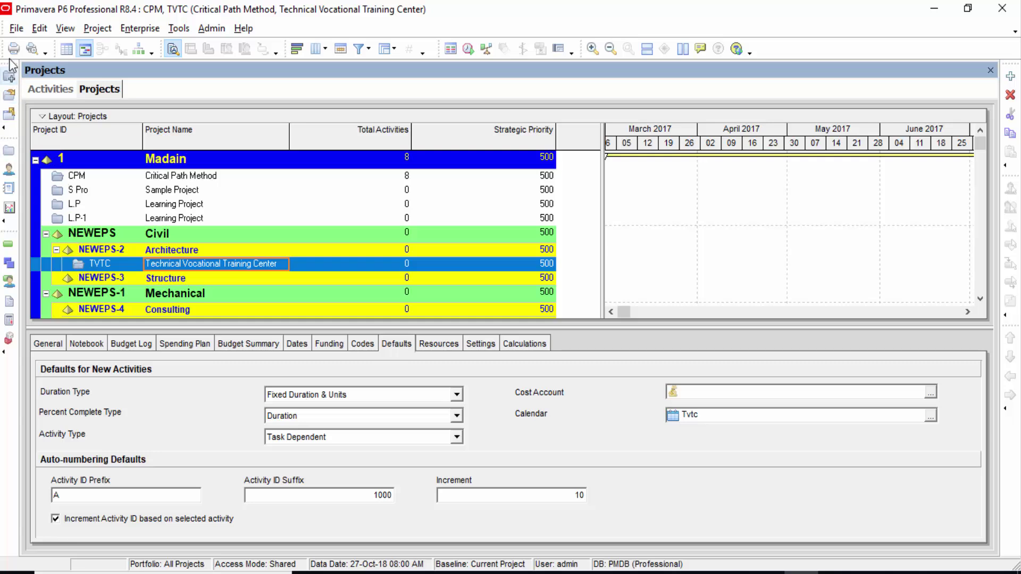
Step: Close all open projects and confirm the closure
click(17, 29)
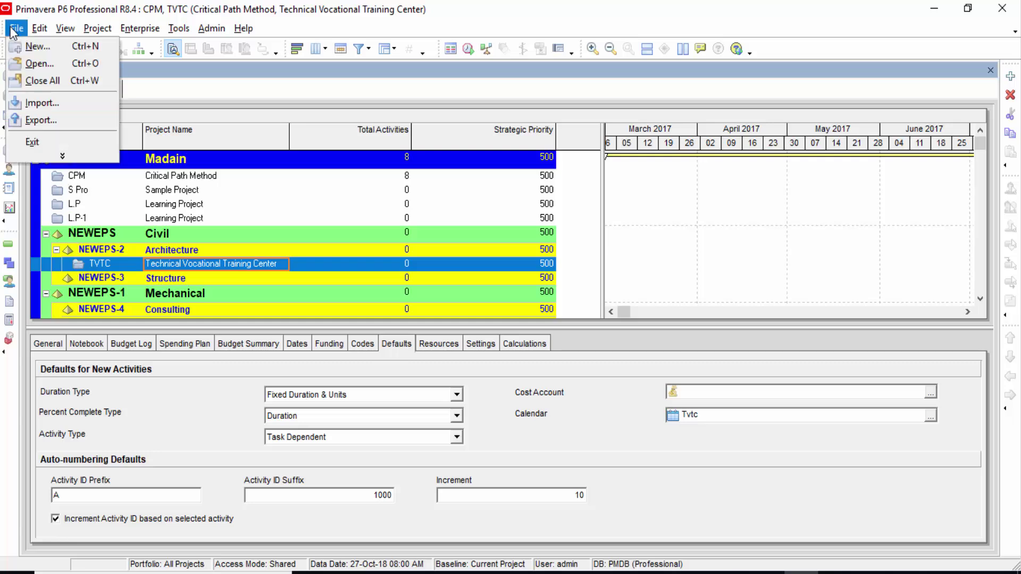
click(47, 80)
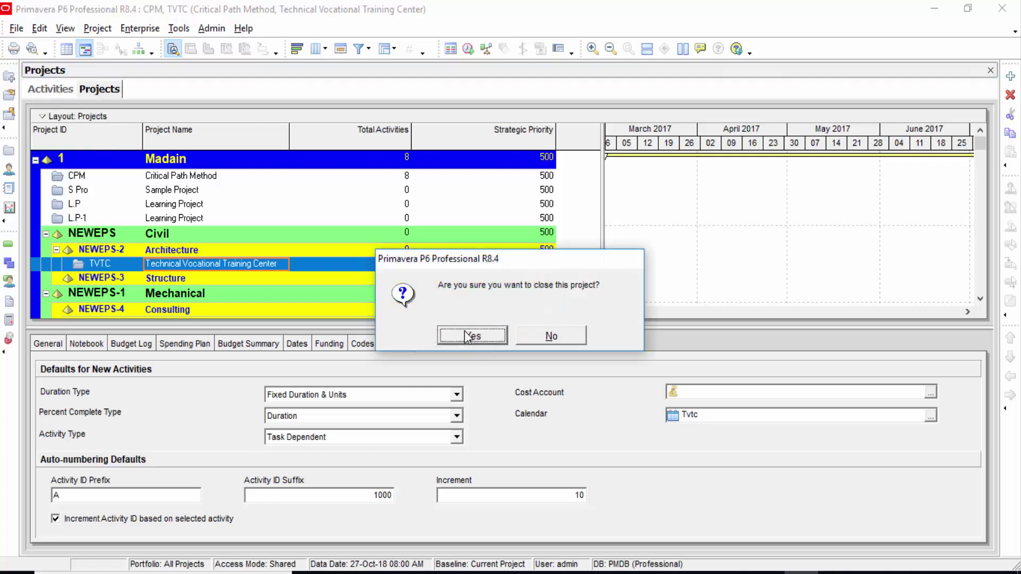
click(467, 336)
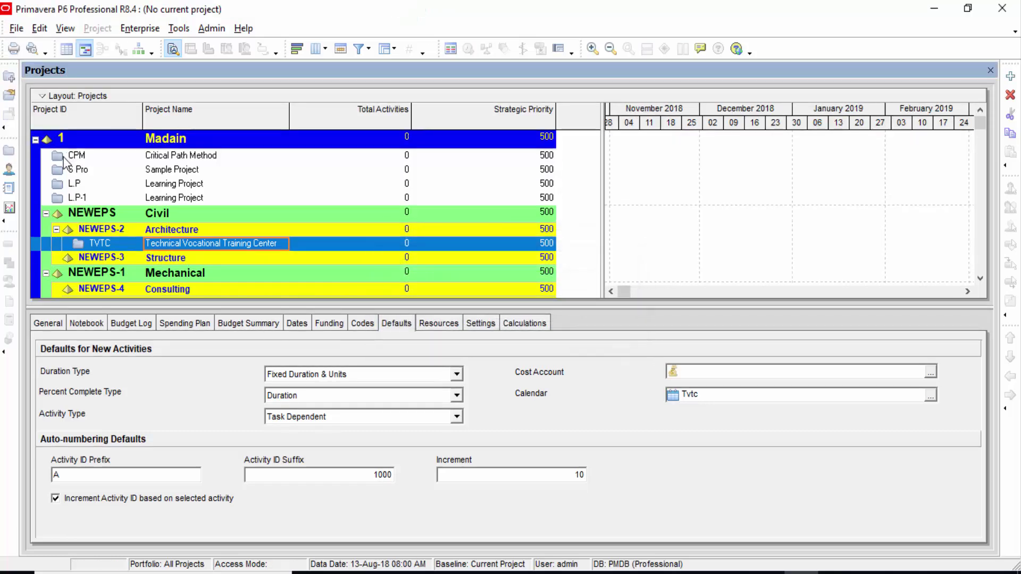
Step: Set the data date of the Technical Vocational Training Center project to 1 March 2017, 08:00 AM
click(202, 260)
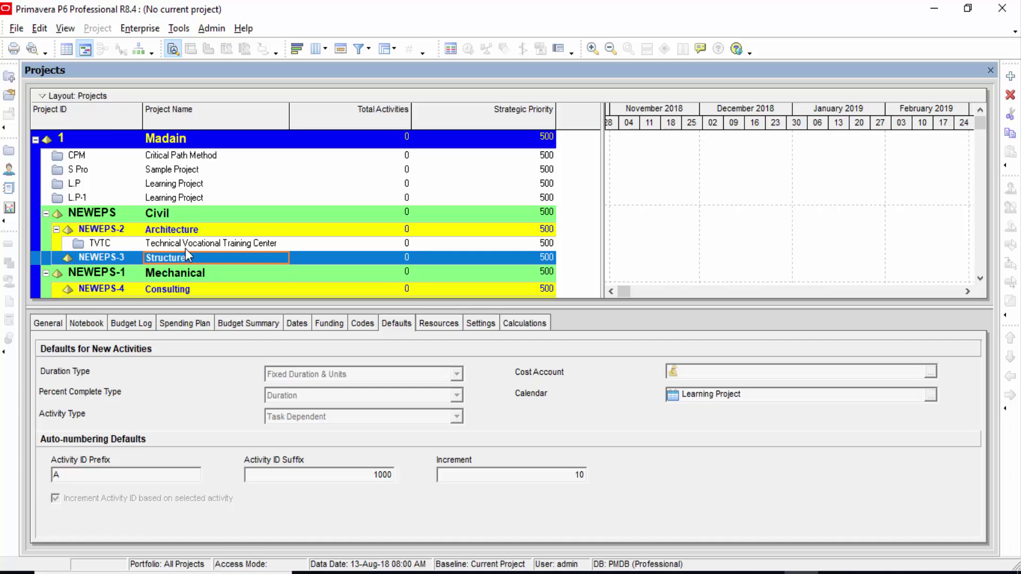
click(167, 247)
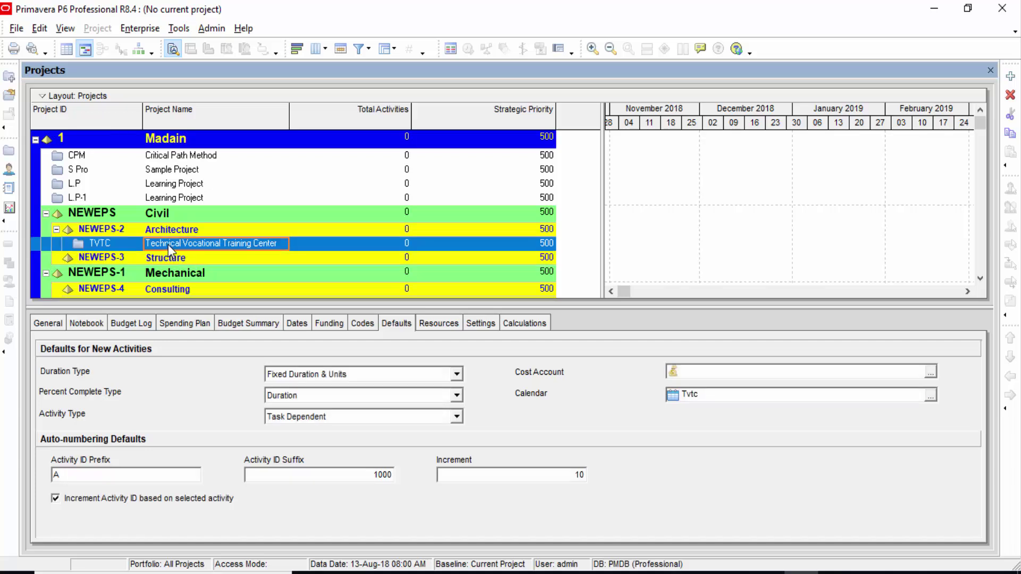
click(296, 324)
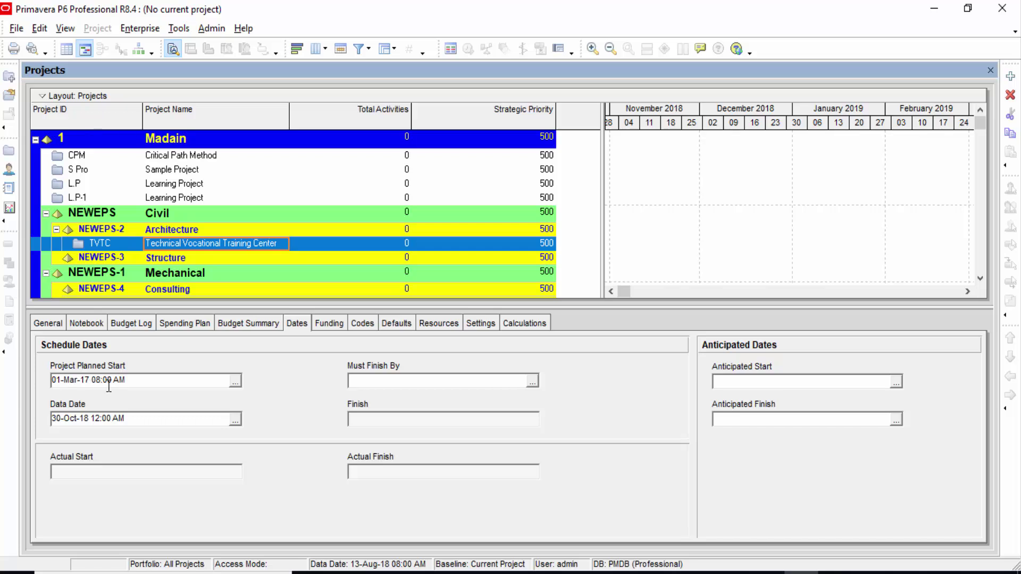
drag(131, 380, 56, 382)
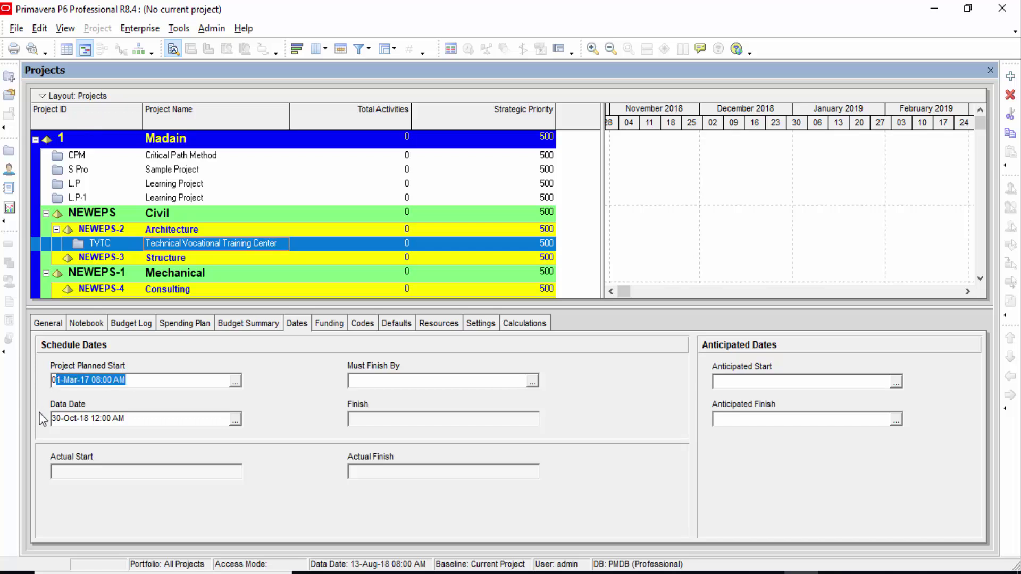
drag(127, 419, 38, 418)
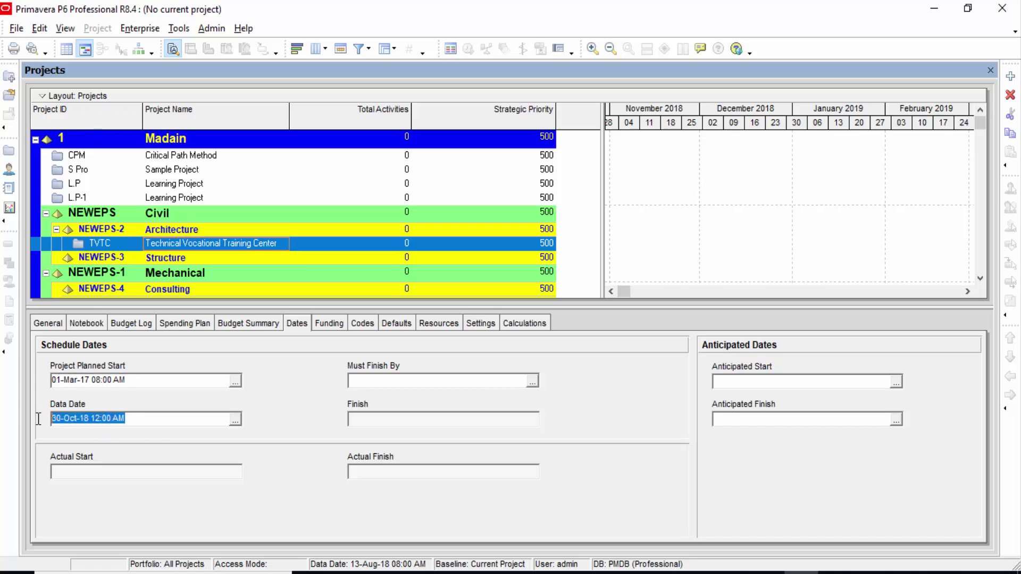
click(234, 420)
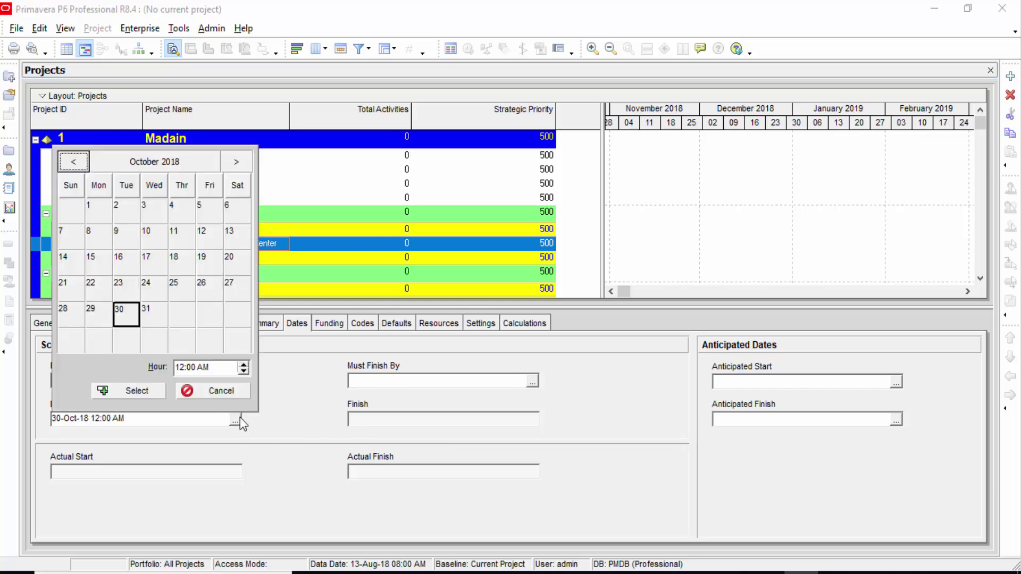
click(73, 162)
click(73, 162)
click(73, 162)
click(74, 162)
click(74, 161)
click(74, 162)
click(73, 162)
click(73, 162)
click(74, 162)
click(73, 161)
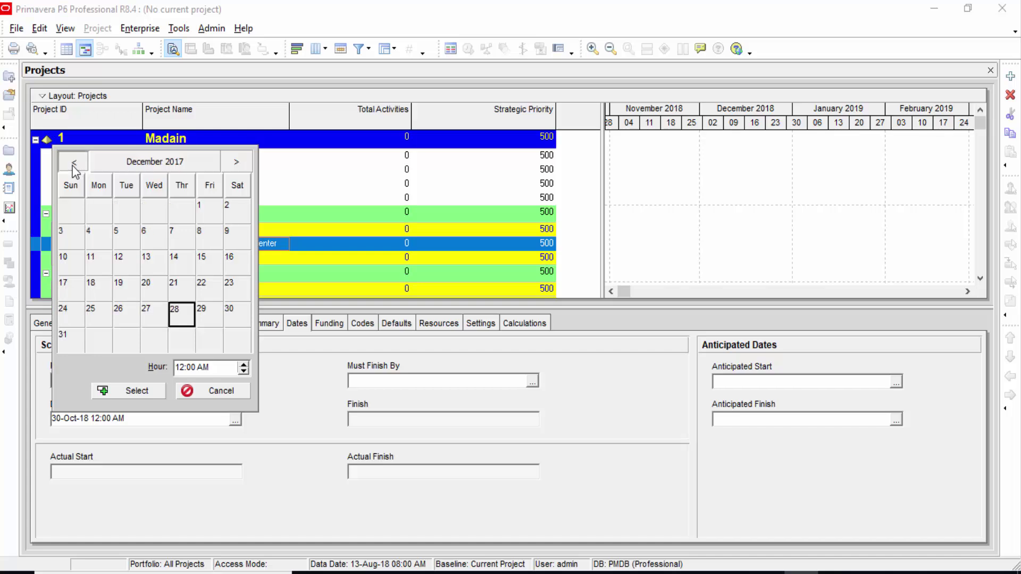
click(74, 161)
click(74, 162)
click(73, 162)
click(74, 163)
click(73, 163)
click(73, 163)
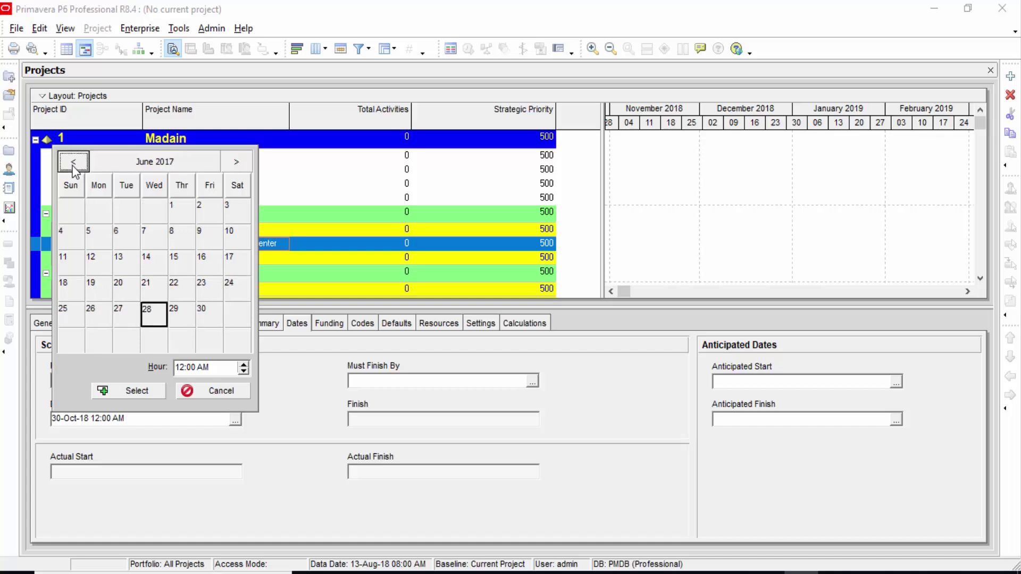
click(73, 163)
click(73, 163)
click(73, 162)
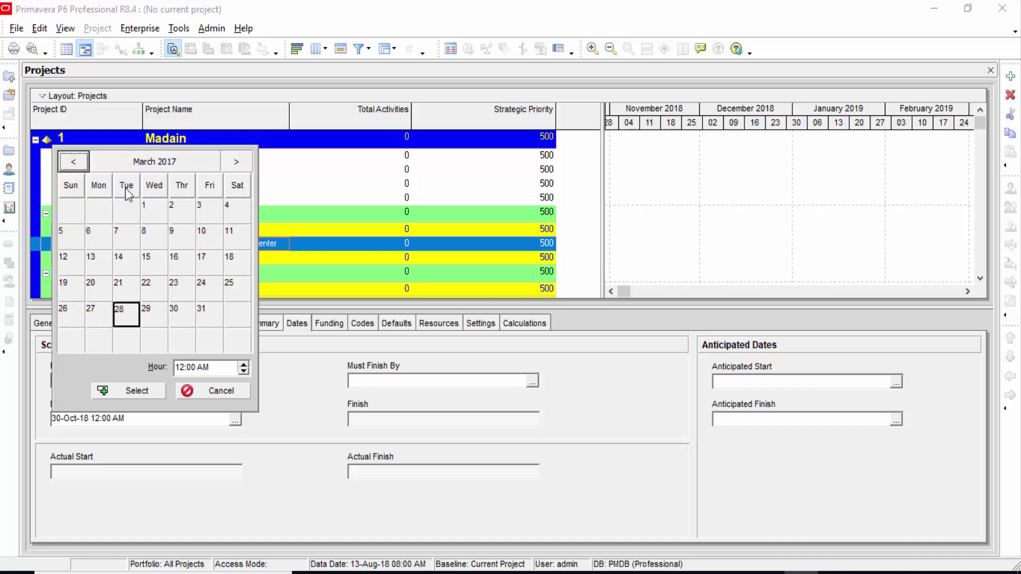
click(159, 213)
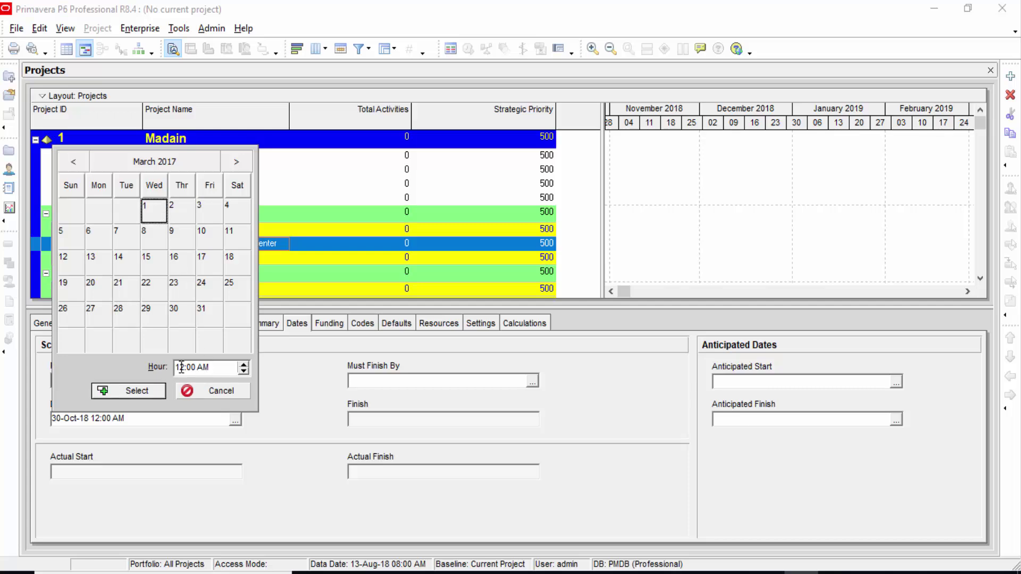
key(Tab)
text(8)
click(154, 394)
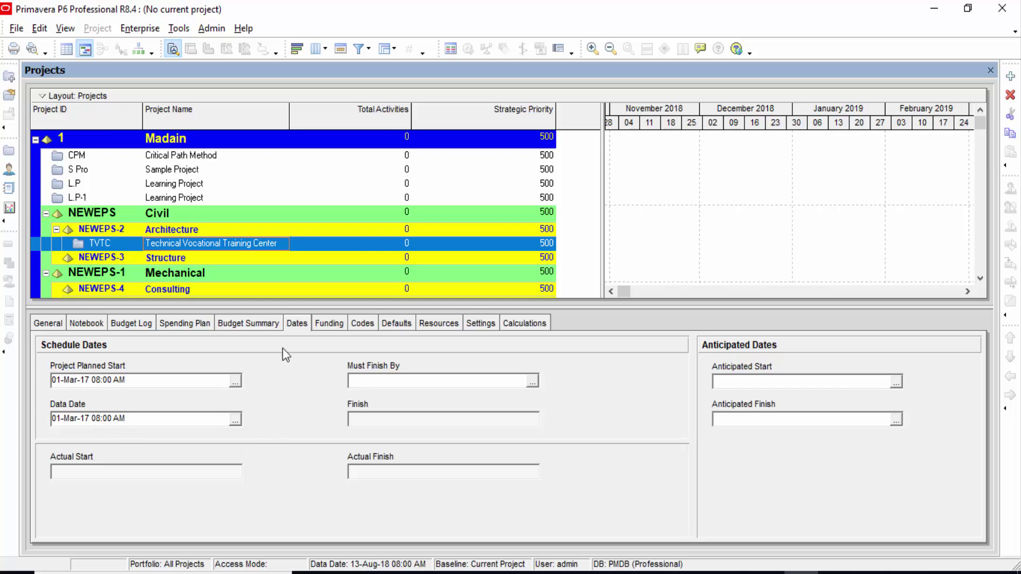
Step: Check the project's default calendar, then open the TVTC project's activities with a narrower Activity ID column
click(390, 327)
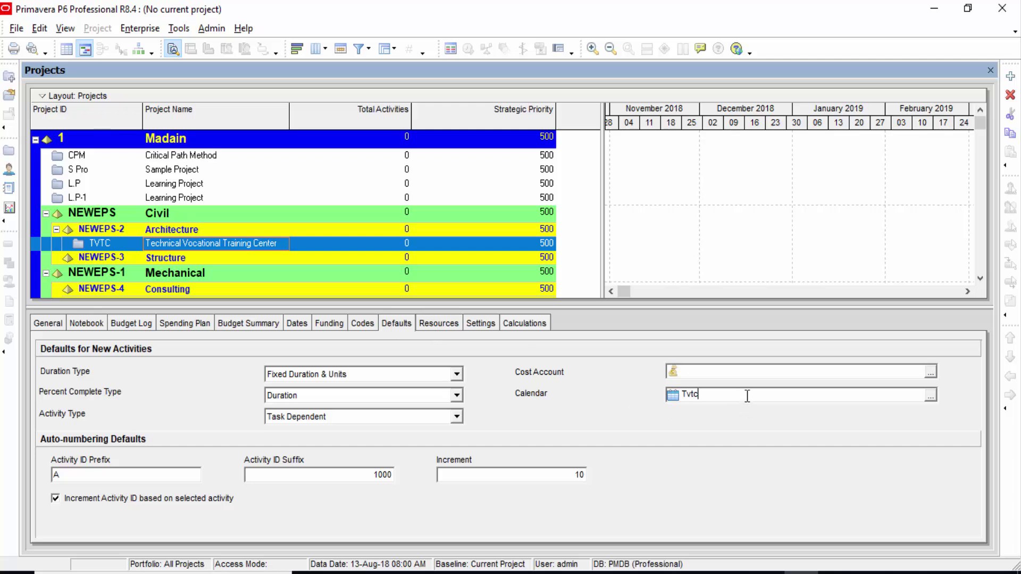
drag(744, 395, 683, 393)
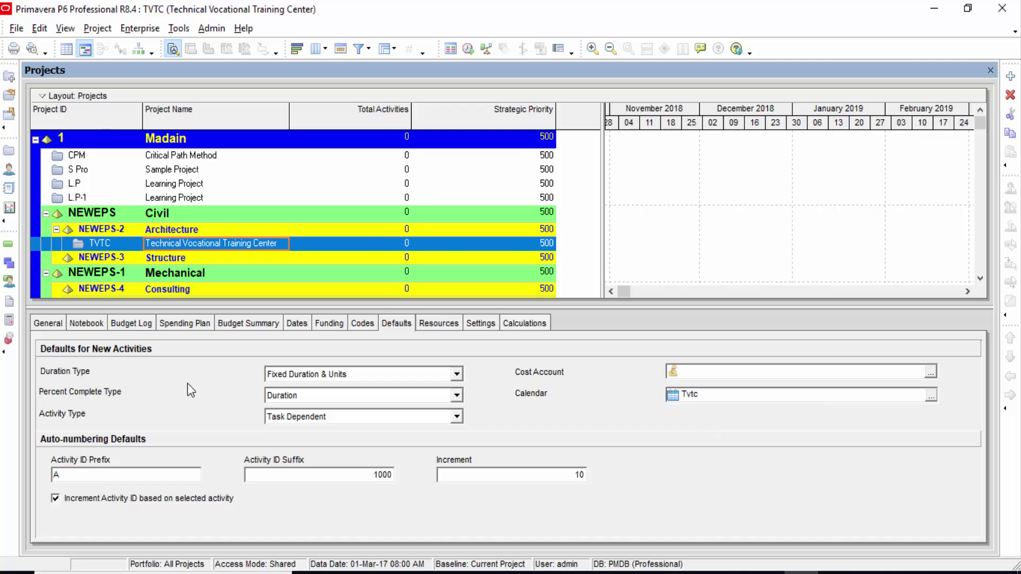
right_click(216, 246)
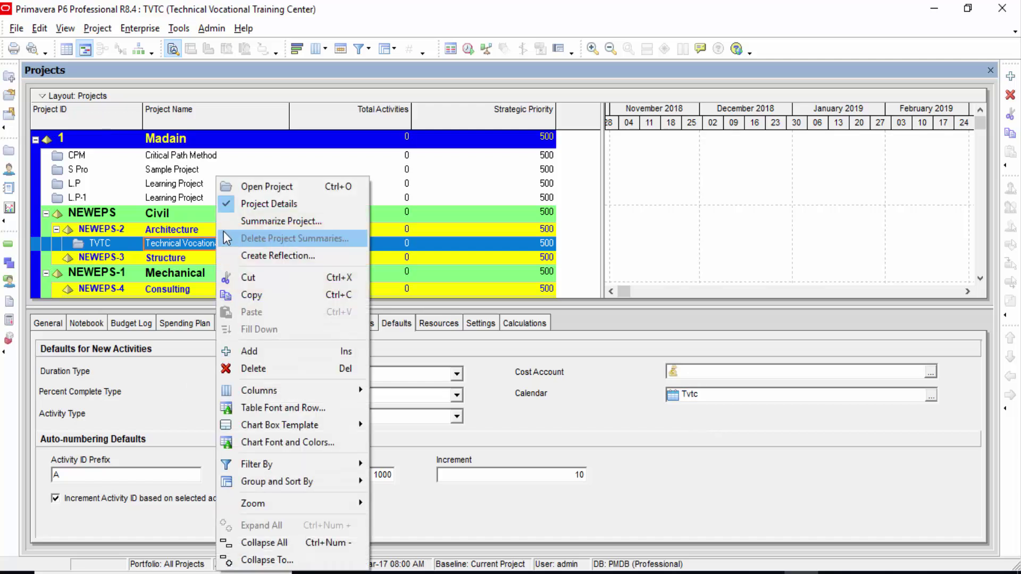
click(251, 185)
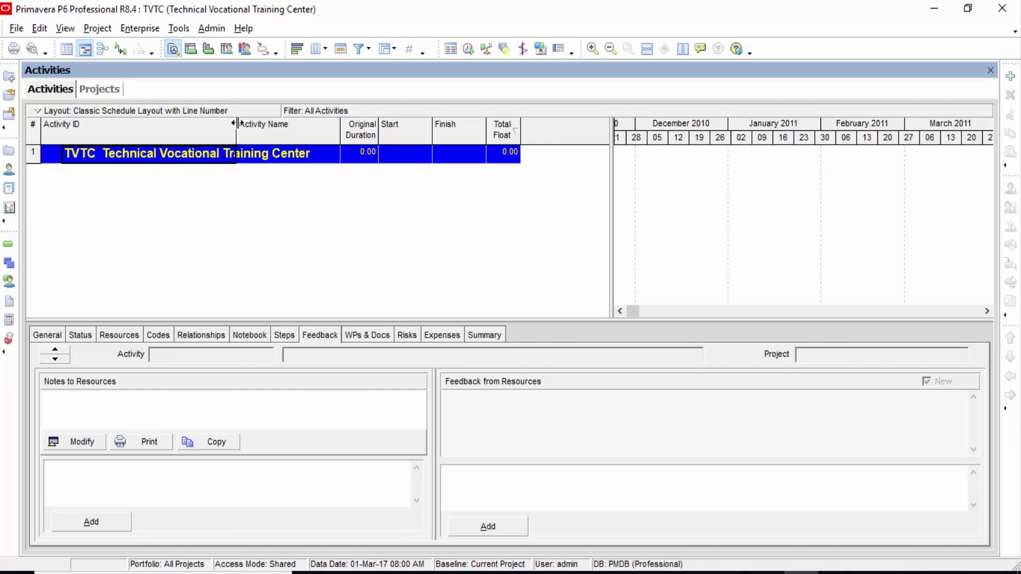
drag(236, 123, 95, 154)
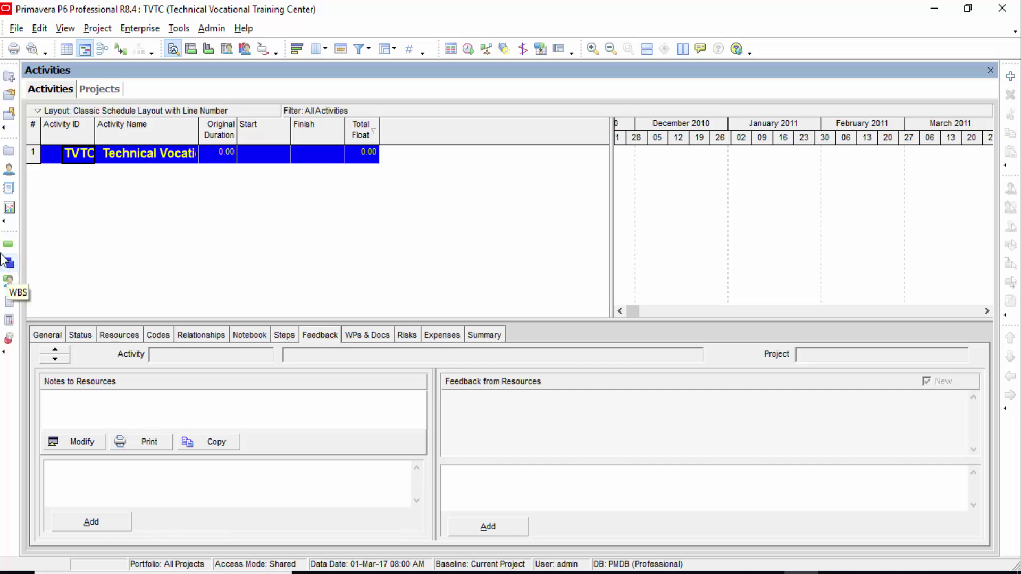
Step: Switch to the project's WBS view and narrow the WBS Code column
click(97, 28)
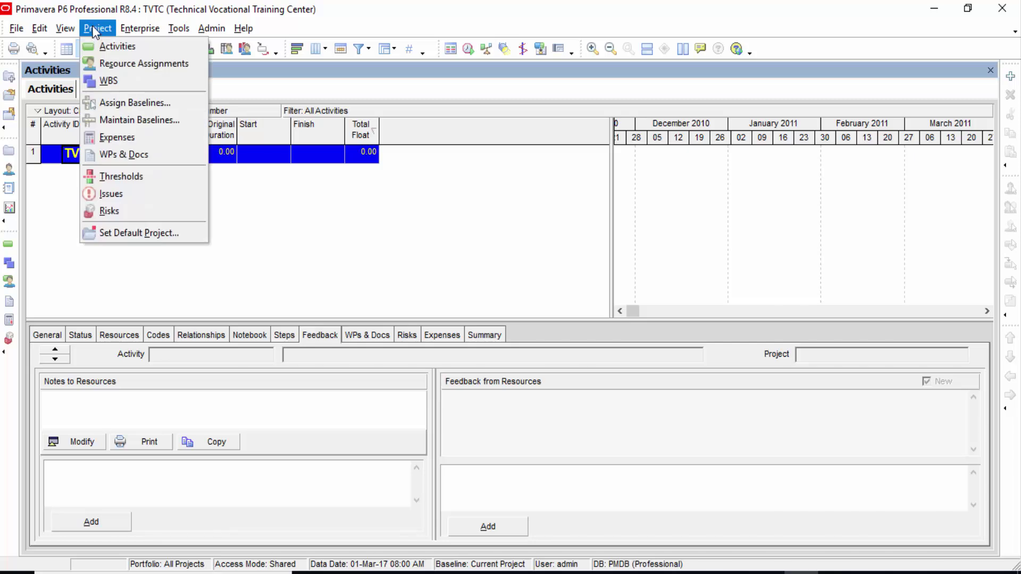
click(98, 84)
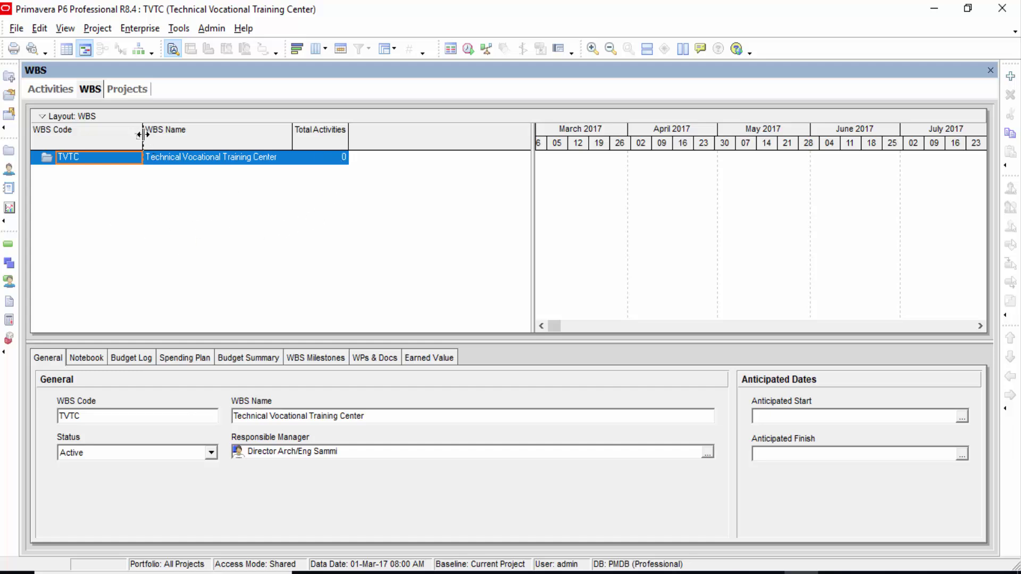
drag(143, 135, 117, 139)
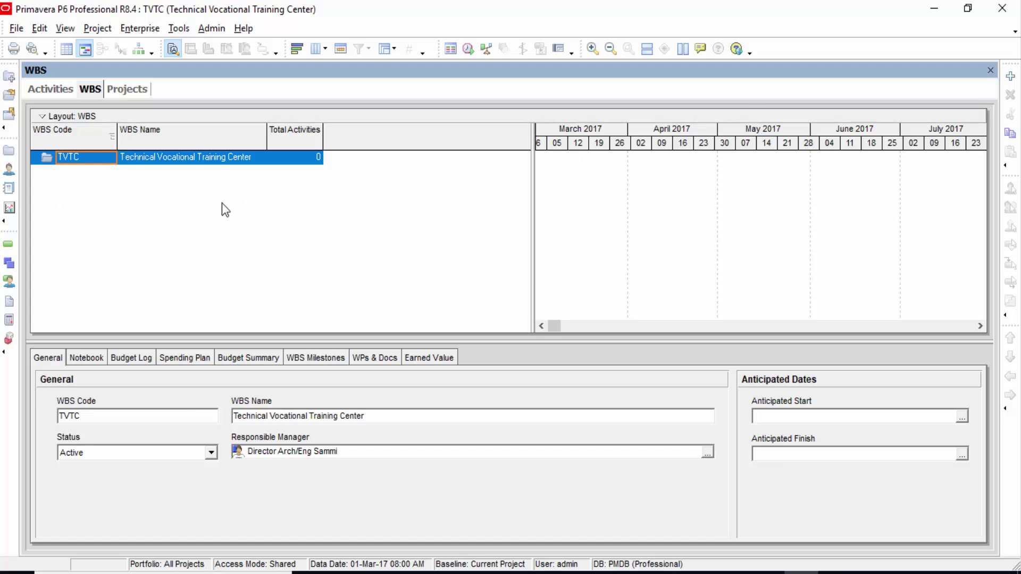
Step: Add two WBS elements under TVTC, outdenting the second to the same level as the first
click(1011, 79)
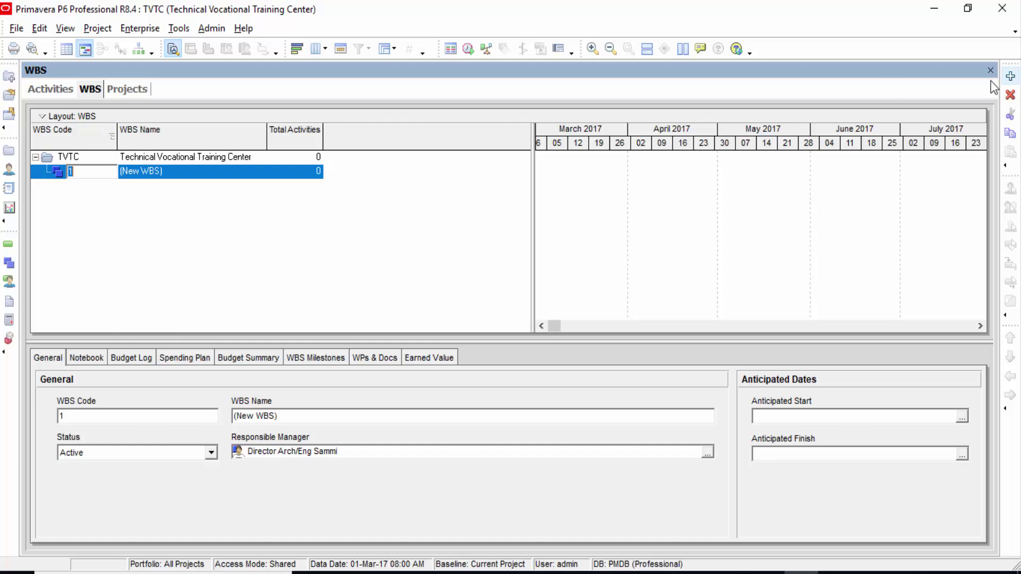
click(135, 192)
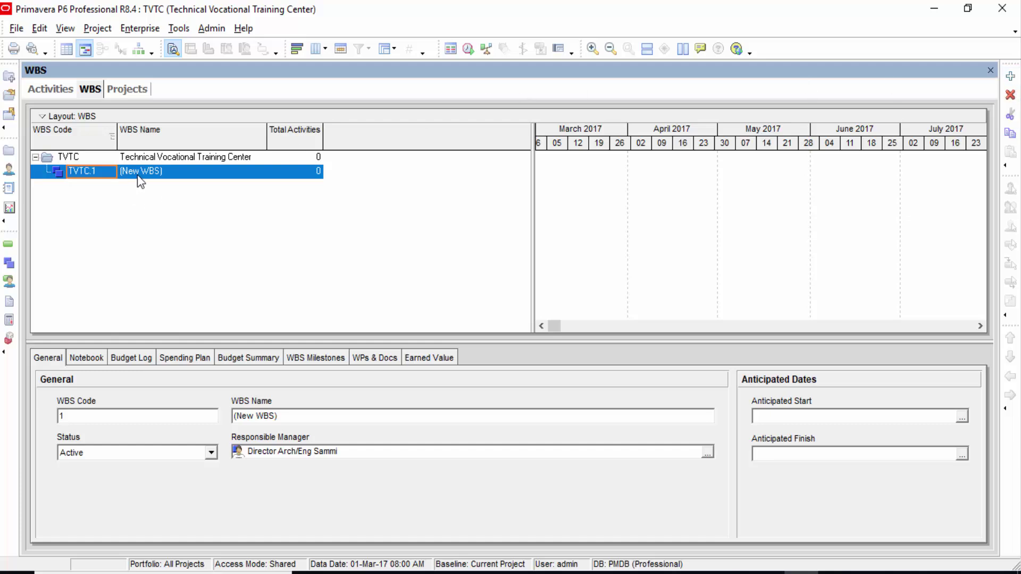
click(1010, 76)
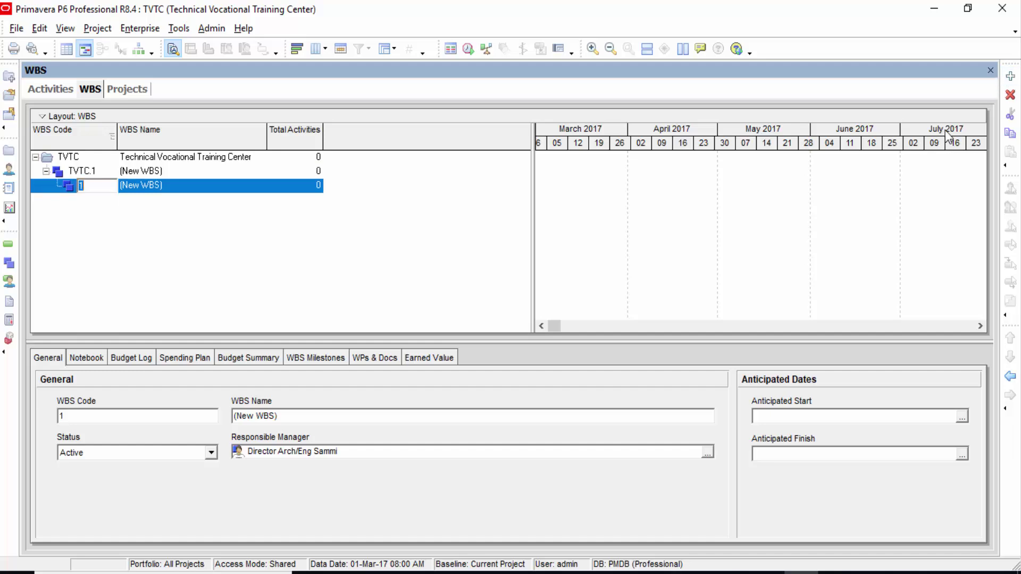
click(1010, 377)
click(155, 172)
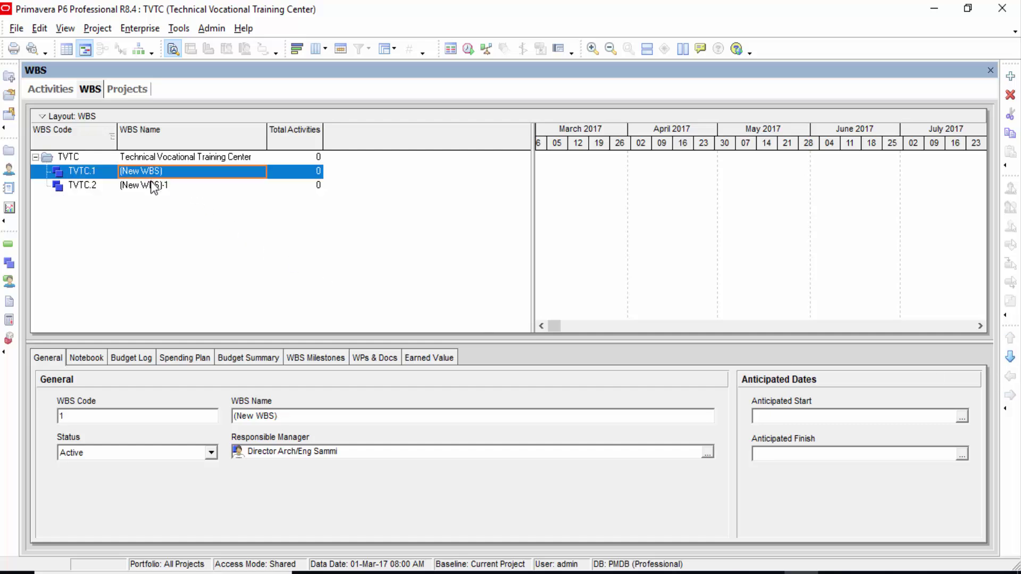
click(151, 183)
click(159, 172)
click(155, 186)
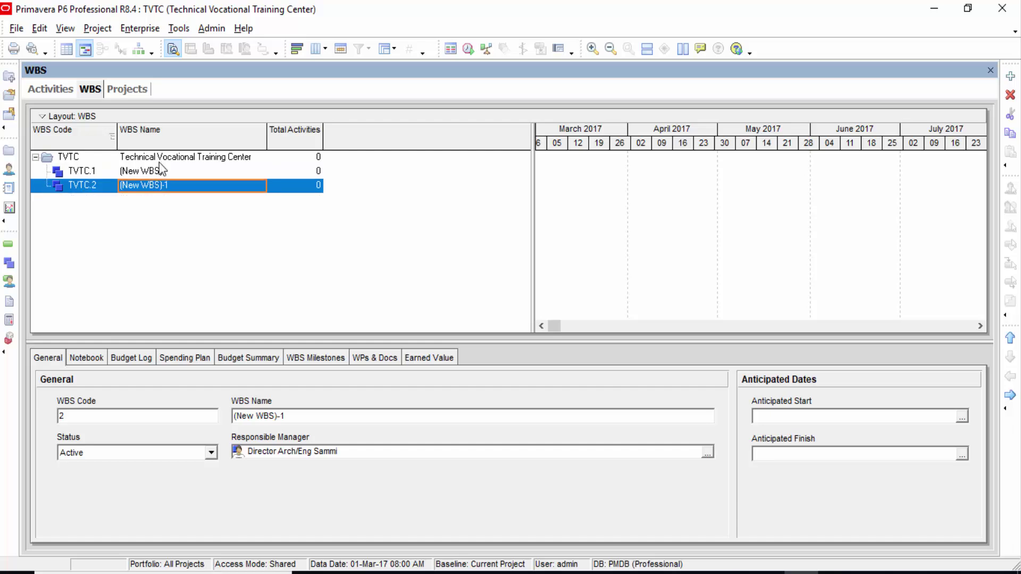
click(159, 171)
click(97, 175)
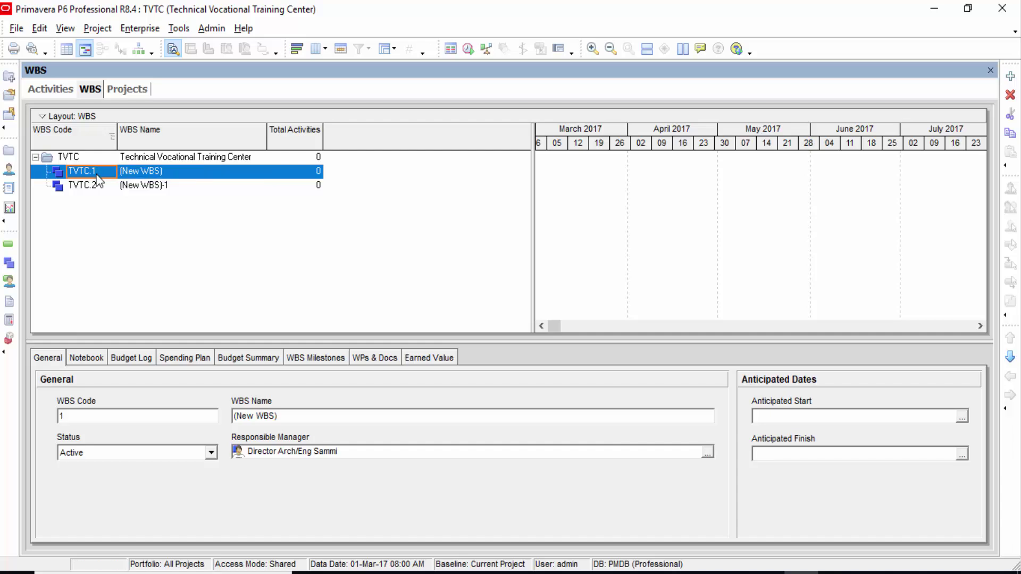
click(94, 172)
click(168, 174)
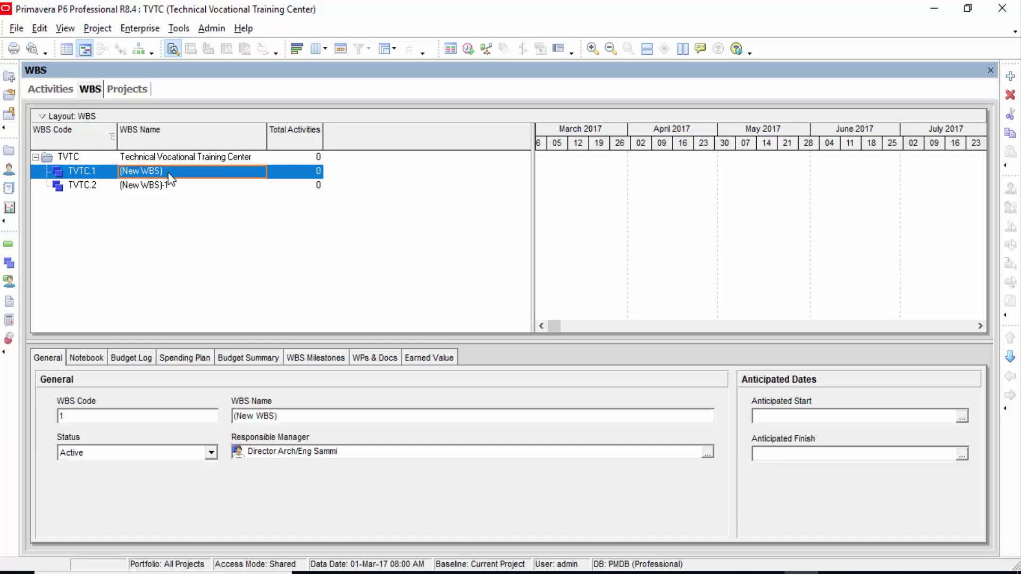
Step: Give the first WBS element the code Ext F and the name Exrernal Finishing
click(80, 171)
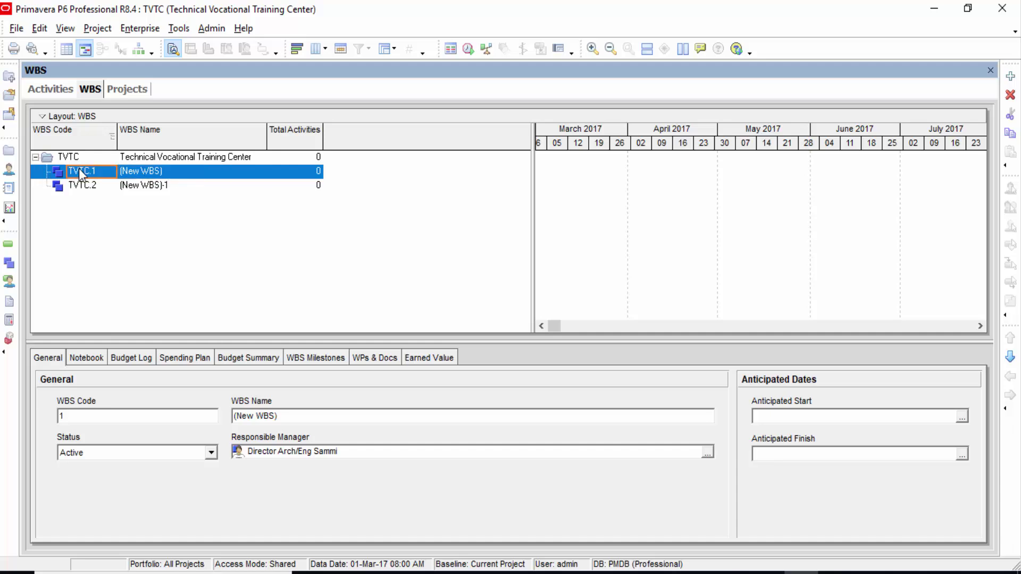
text(Ext F)
click(202, 173)
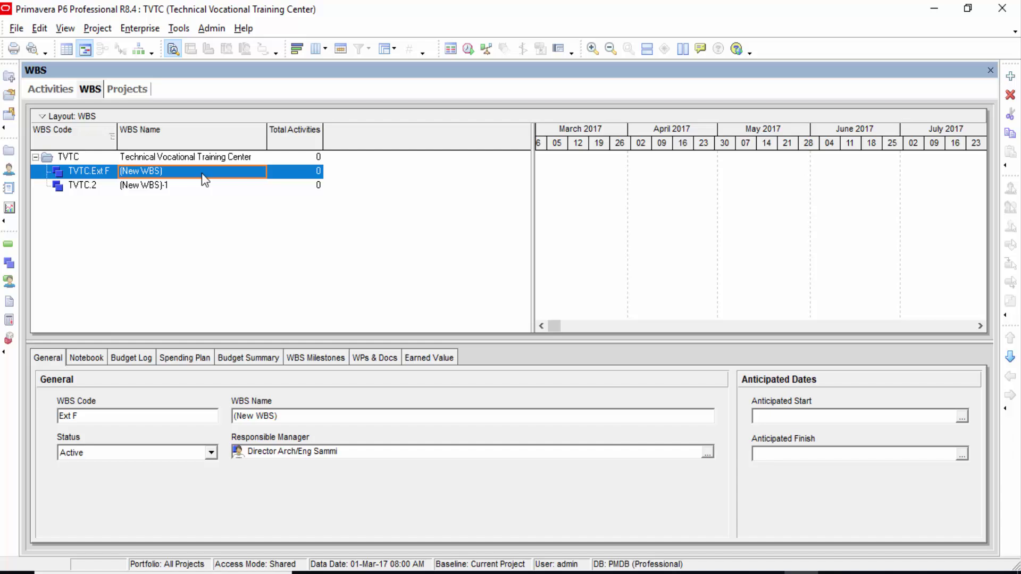
text(E)
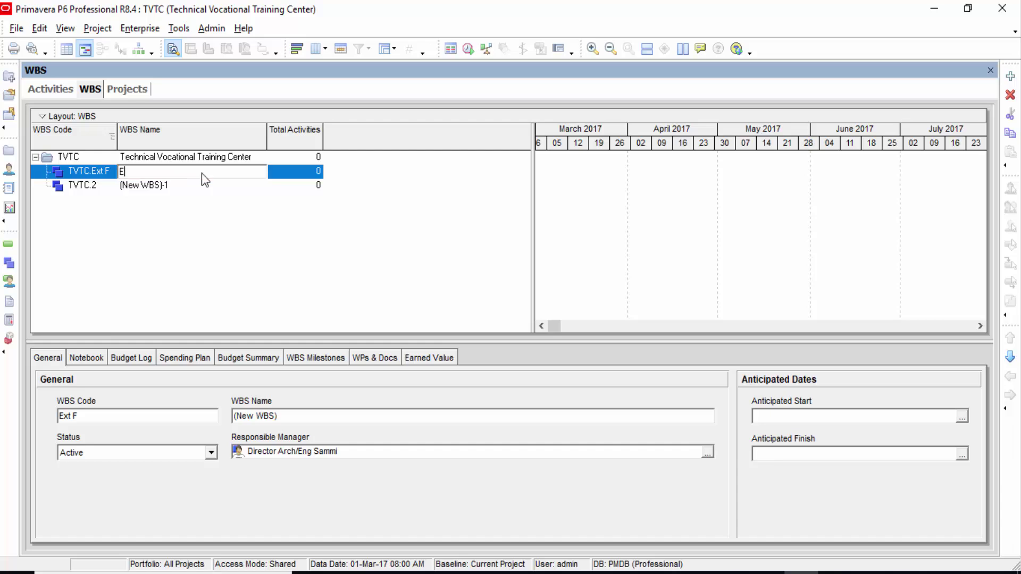
text(xernal Finishing)
Step: Give the second WBS element the code Intr F and the name Internal Finishing
click(109, 187)
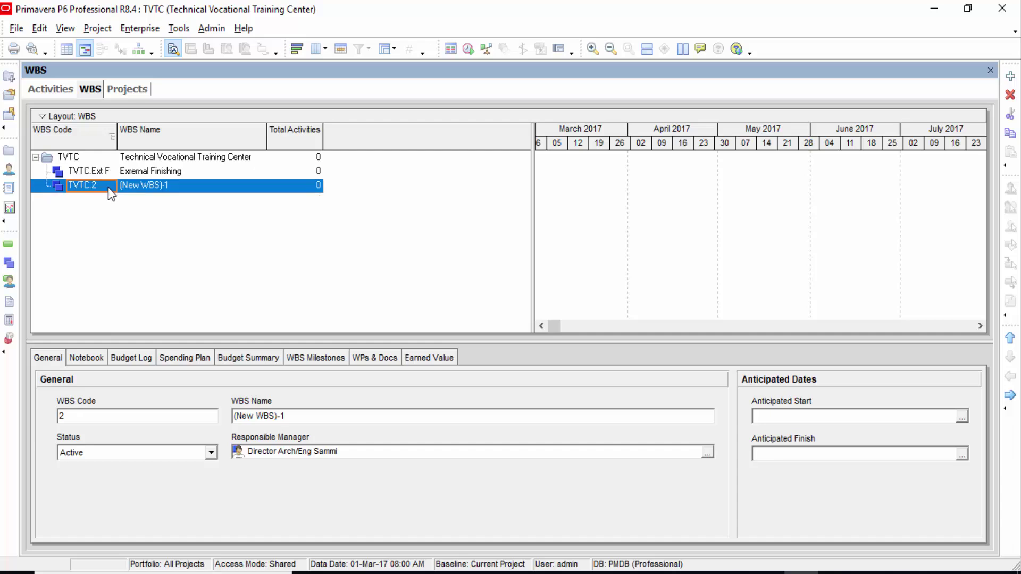
text(Inte)
text( F)
click(227, 189)
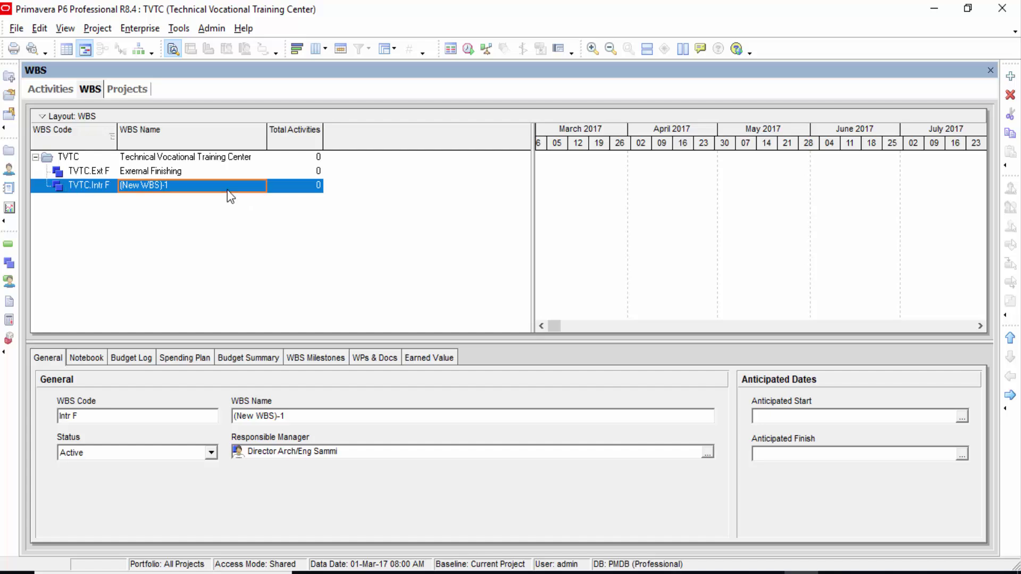
text(iNTE)
key(BackSpace)
key(BackSpace)
key(BackSpace)
key(BackSpace)
text(In)
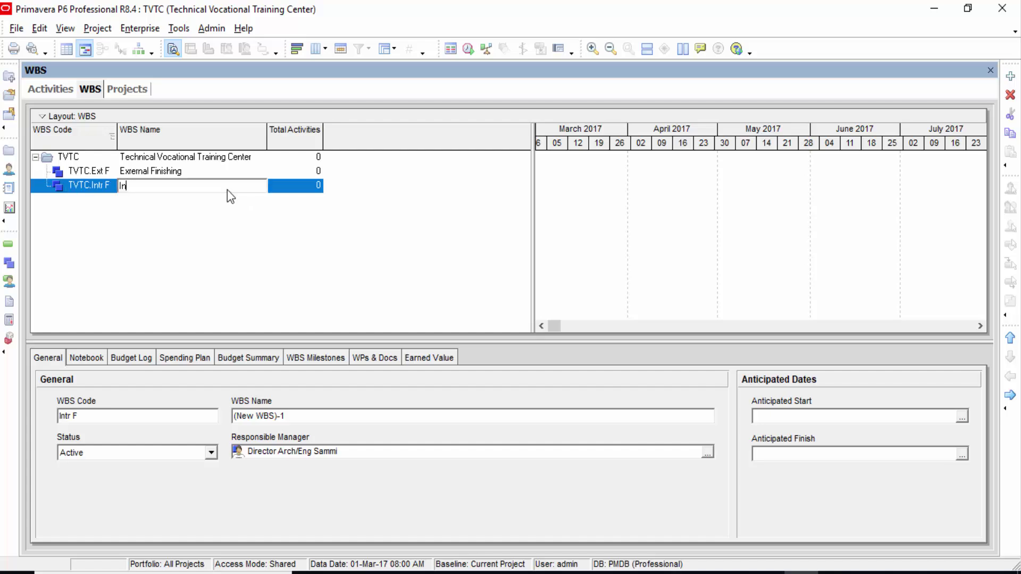
text(ternal Finishing)
key(Return)
Step: Add two WBS elements under Exrernal Finishing, outdenting the second to the same level as the first
click(154, 174)
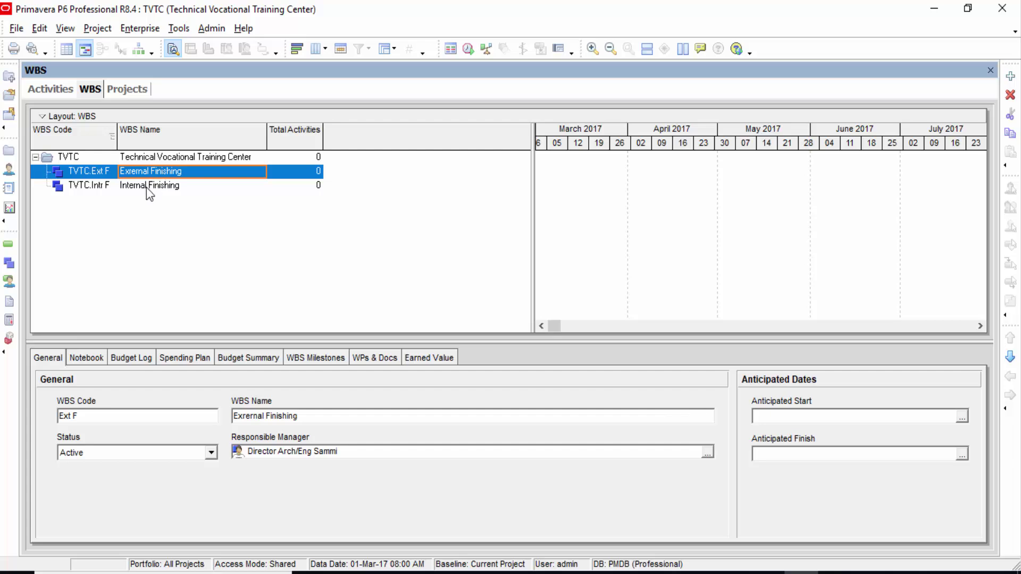
click(145, 187)
click(159, 171)
click(1010, 77)
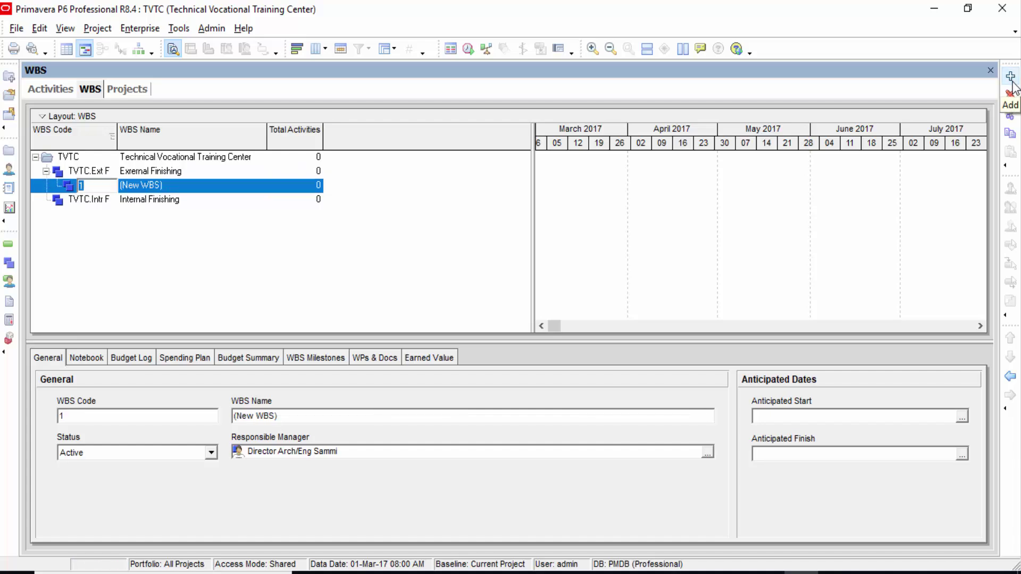
click(1010, 78)
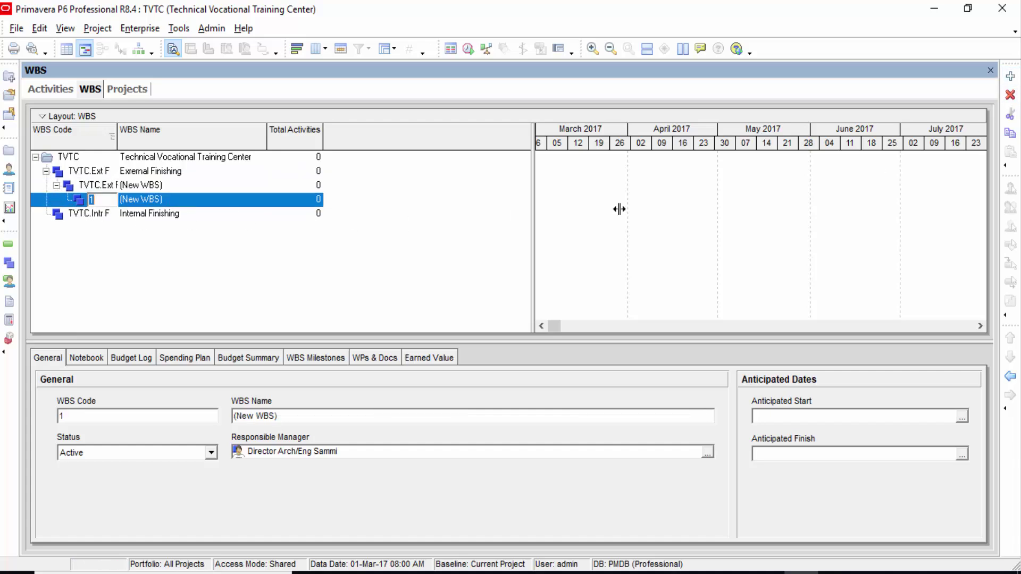
click(1010, 376)
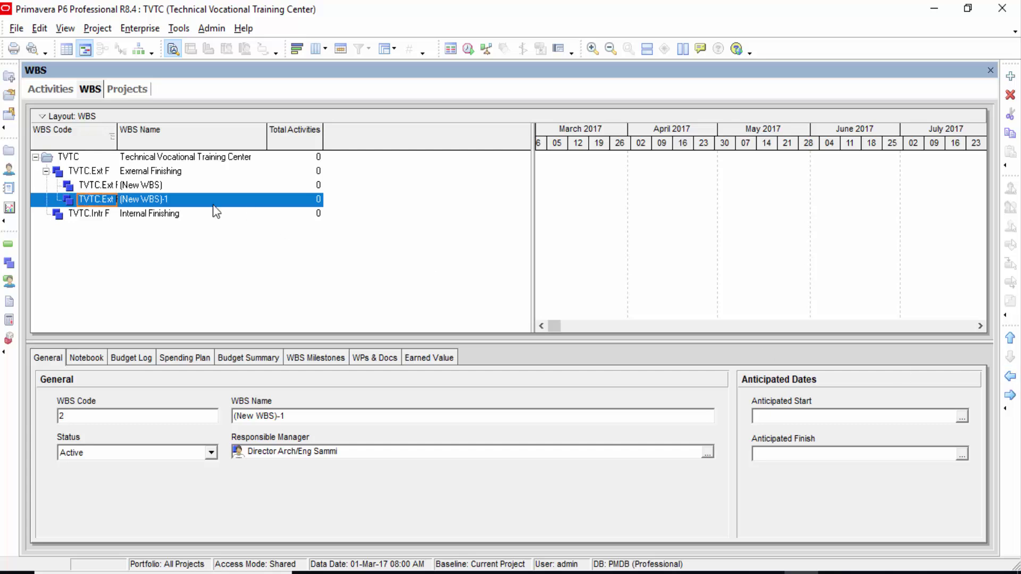
Step: Name the two WBS elements under Exrernal Finishing Ext Plaster and Ext Paint
click(149, 187)
click(167, 184)
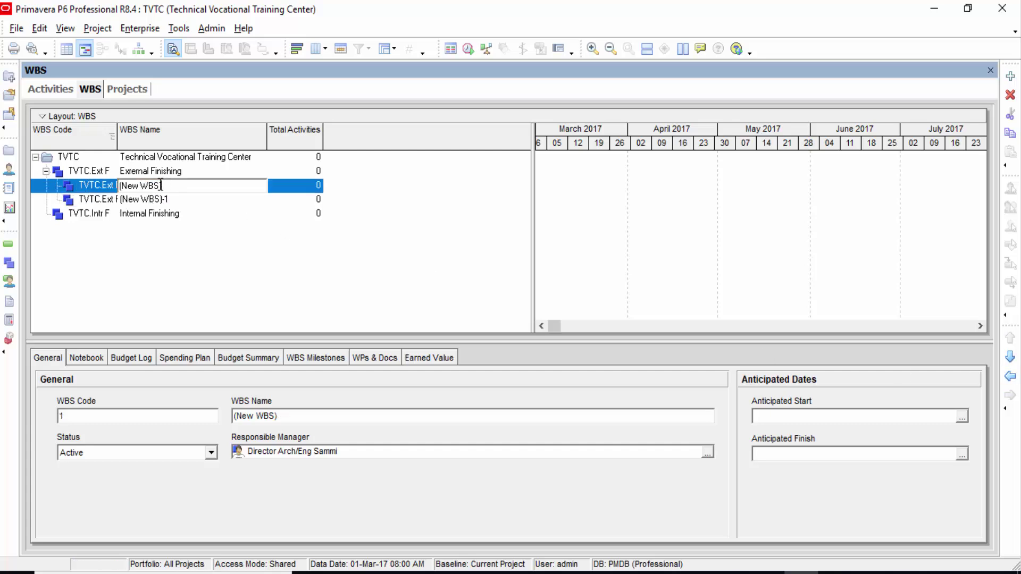
drag(160, 185, 104, 186)
text(Ext Plaster)
click(134, 199)
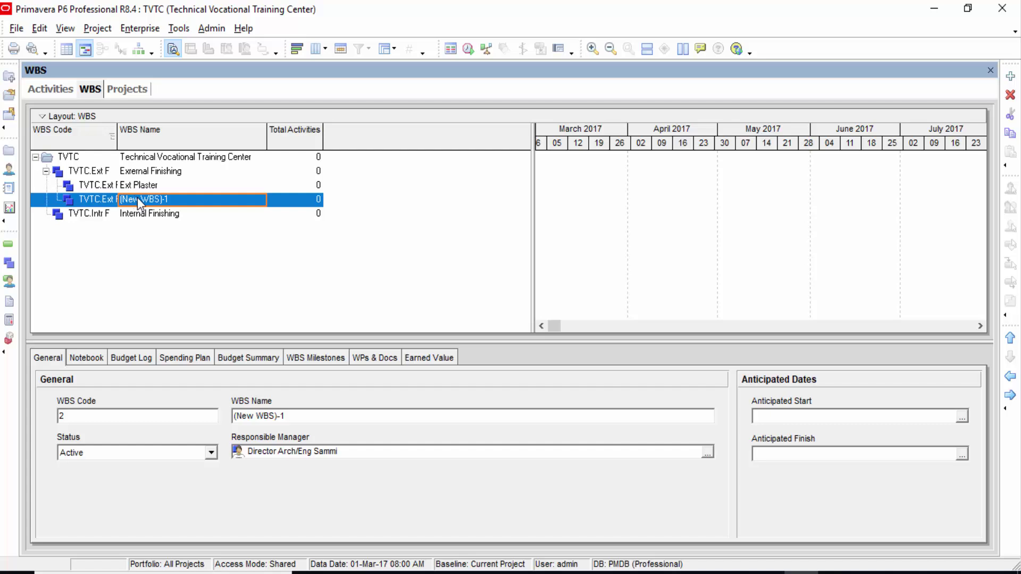
text(Ext P)
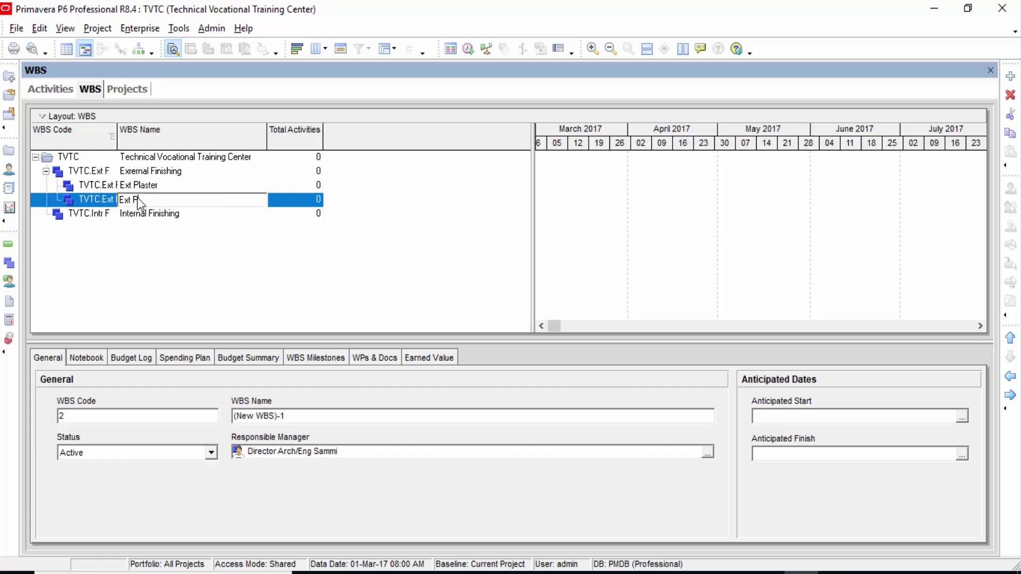
text(aint)
key(Return)
Step: Add a WBS element one level below Internal Finishing and name it Internal Plaster
click(154, 214)
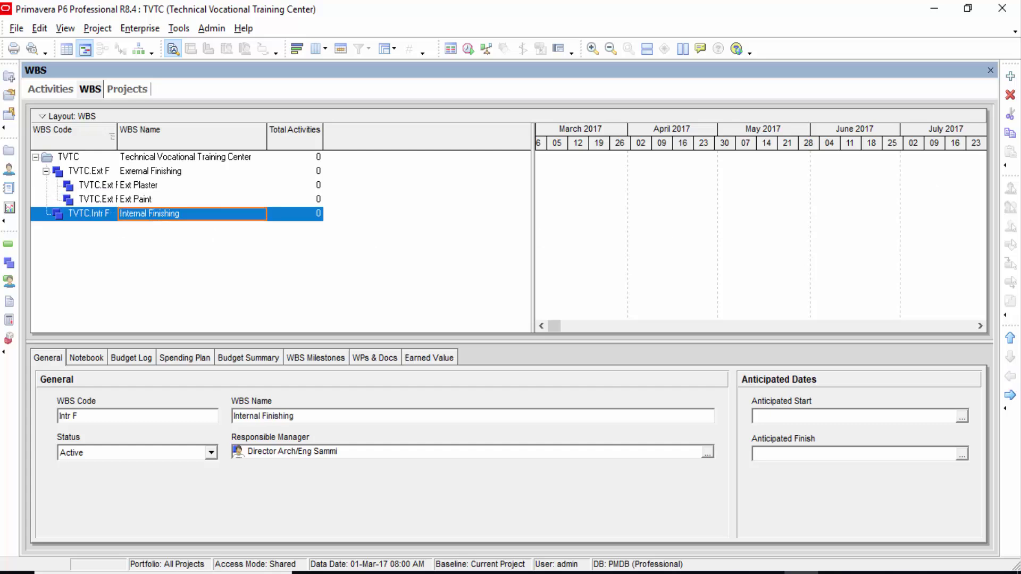
click(1011, 77)
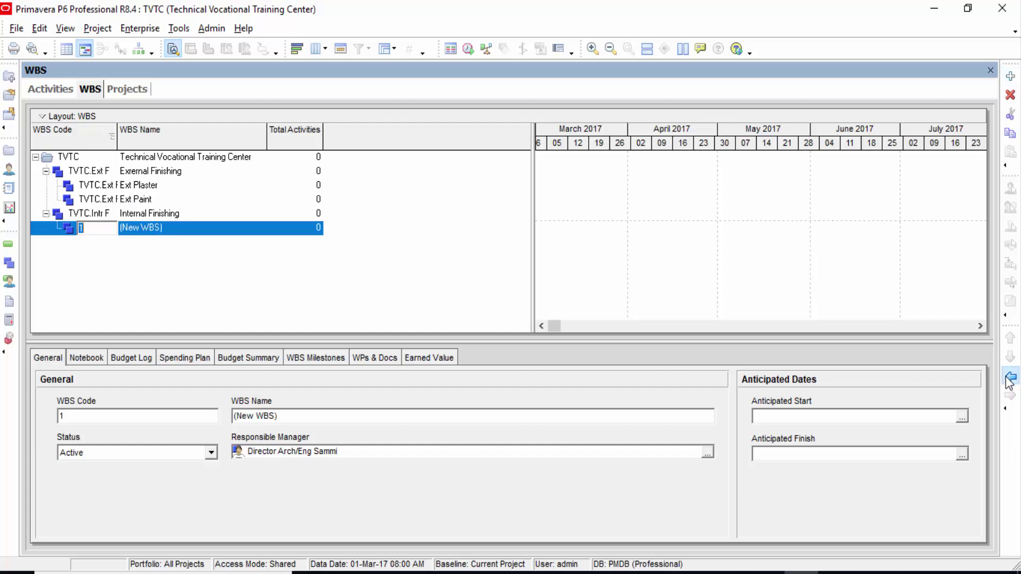
click(1009, 379)
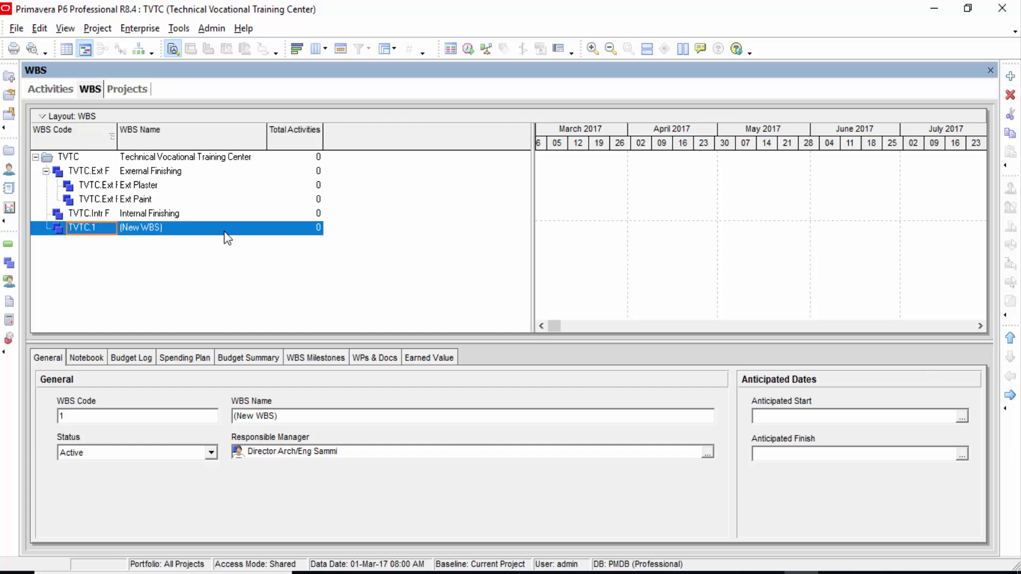
click(1009, 395)
click(174, 230)
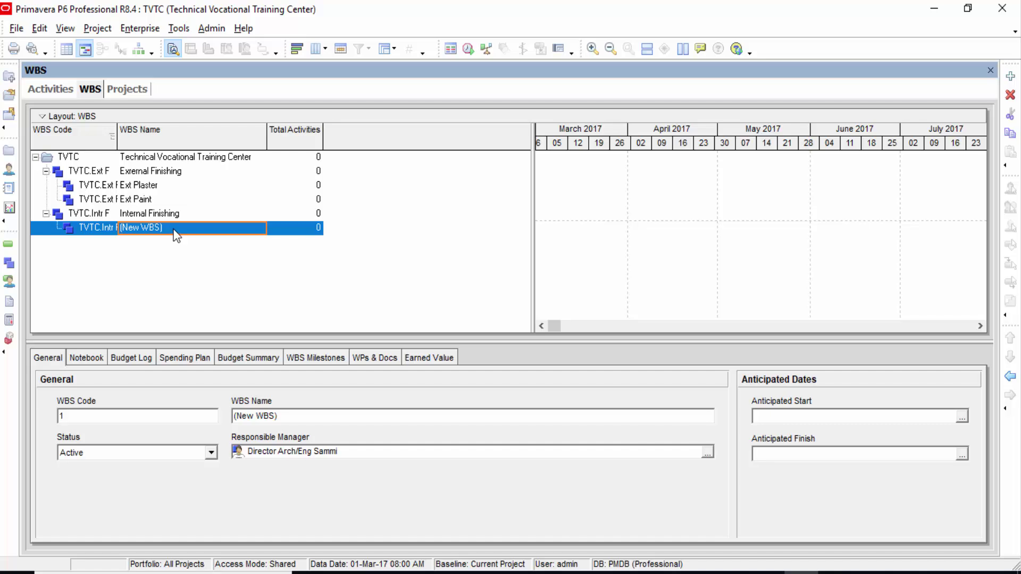
click(174, 230)
text(In)
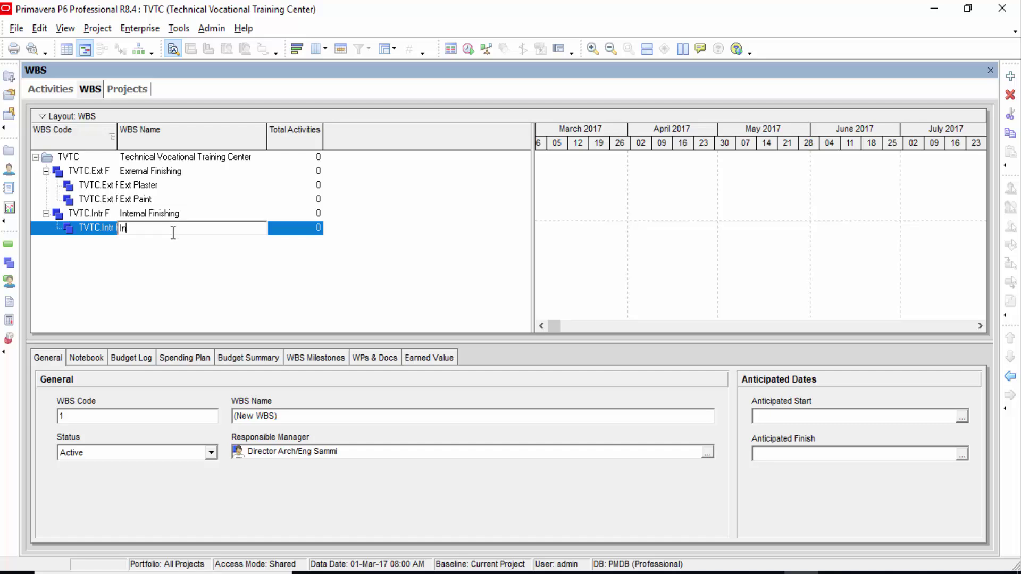
text(ternal Plaster)
key(Return)
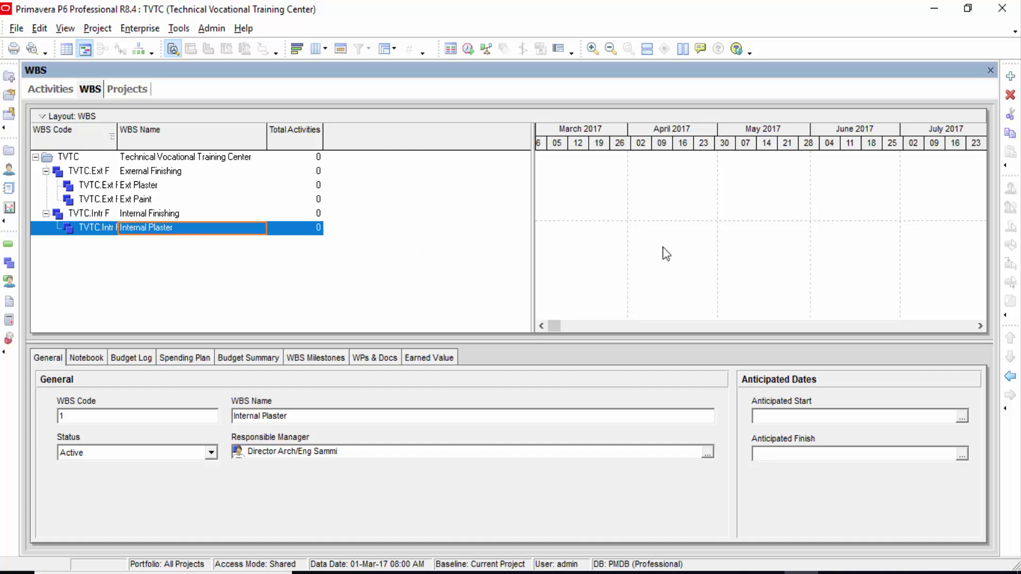
Step: Add another WBS element at the same level as Internal Plaster and name it Internal Tiling
click(1010, 76)
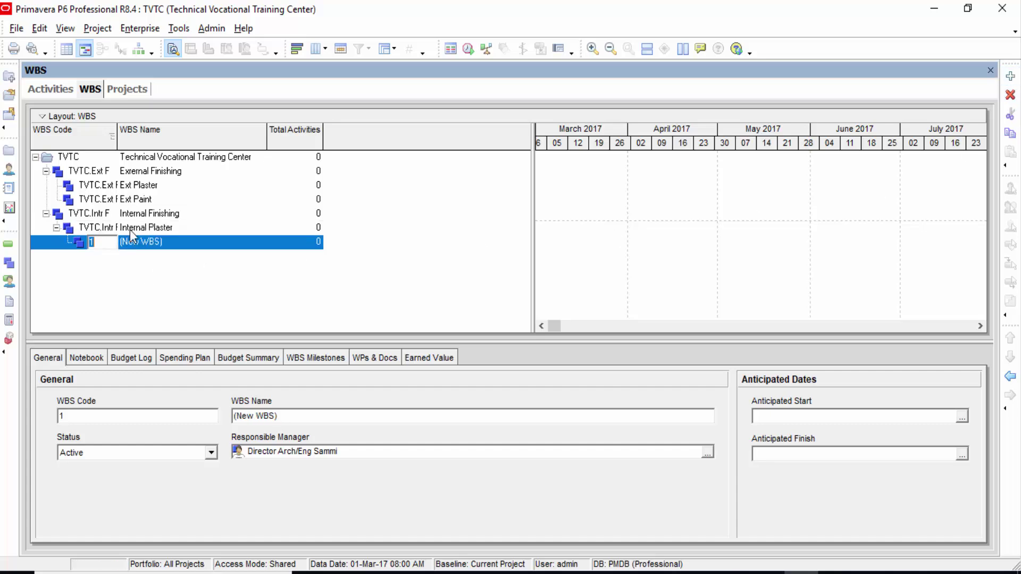
click(1010, 375)
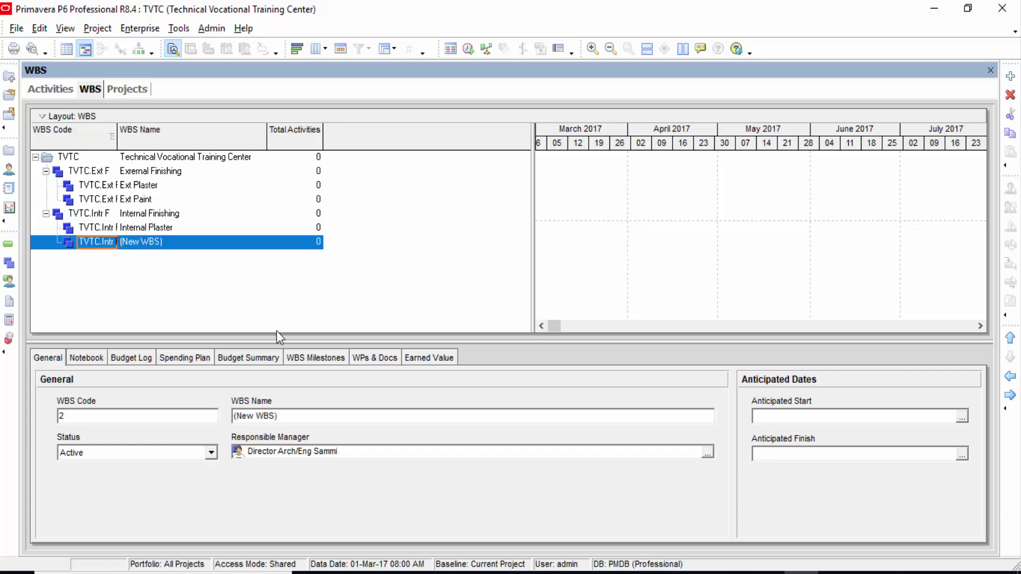
click(133, 244)
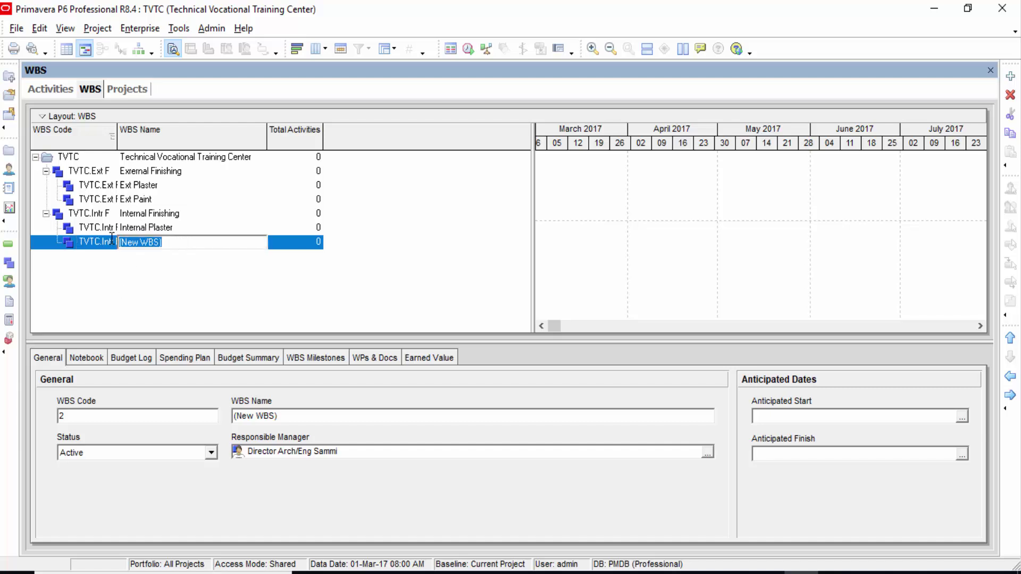
text(Internal Tiling)
key(Return)
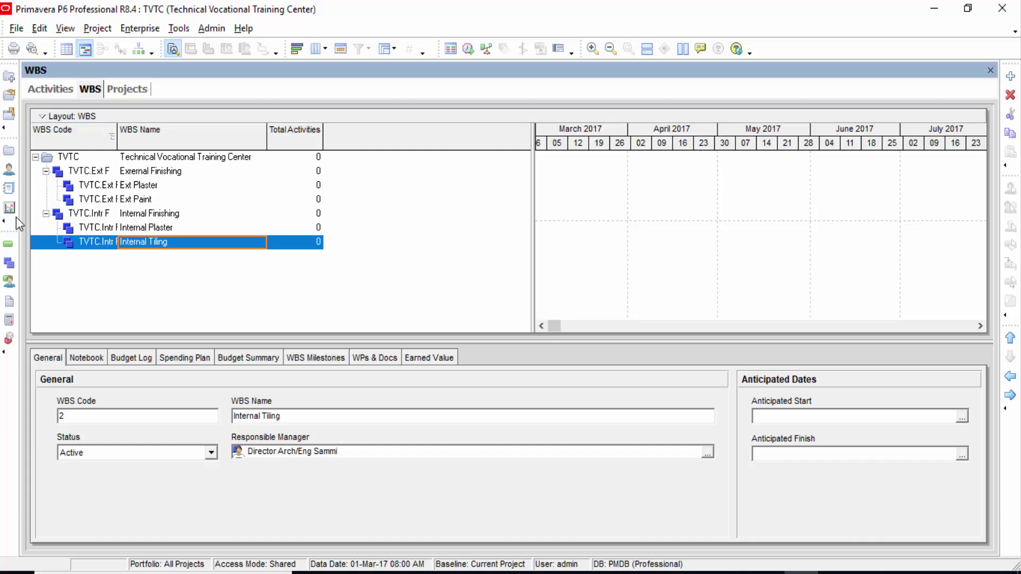
Step: Switch to the project's activities view and widen the Activity Name, Original Duration, Start, Finish and Total Float columns
click(9, 246)
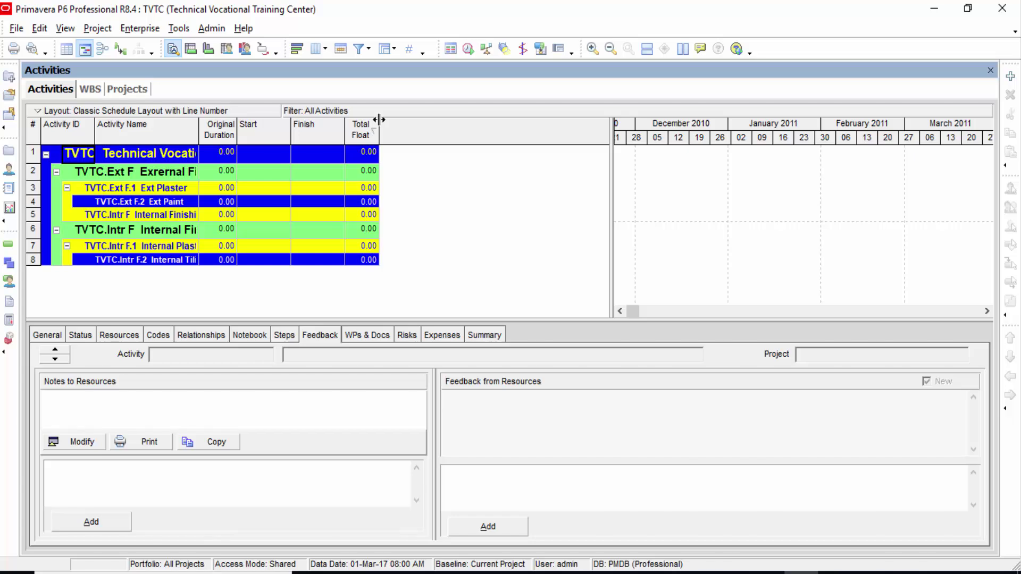
drag(379, 120, 470, 126)
drag(345, 126, 387, 126)
drag(291, 122, 363, 126)
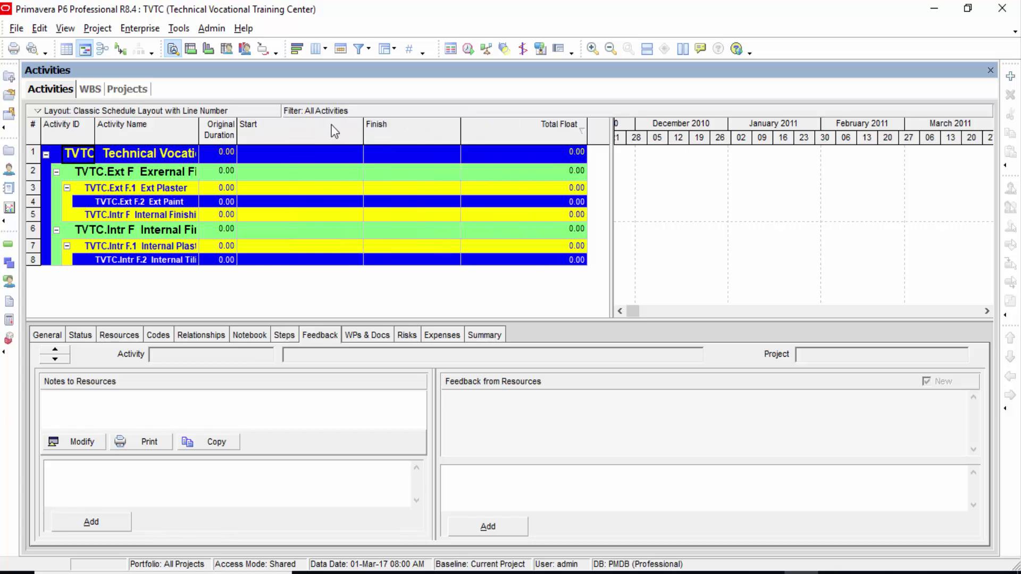
drag(237, 126, 321, 128)
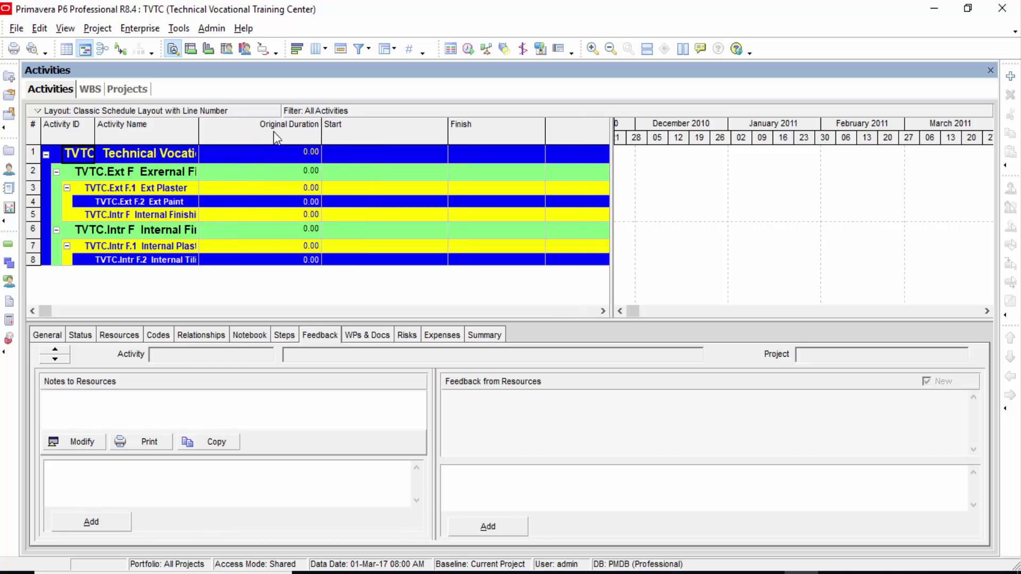
drag(199, 126, 302, 138)
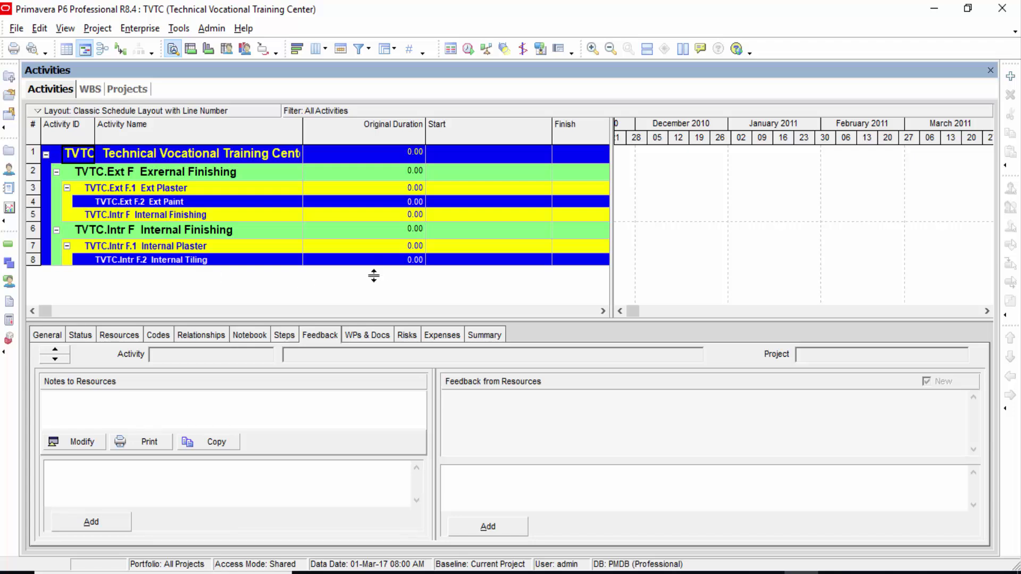
Step: Change the grouping options so the WBS bands show only the name/description, without the ID/code
right_click(245, 294)
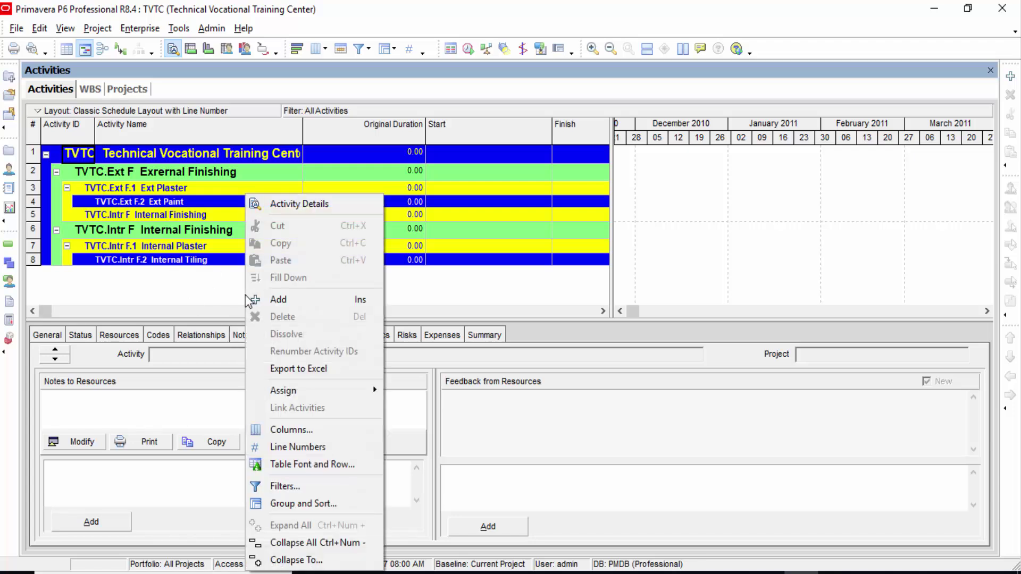
click(301, 503)
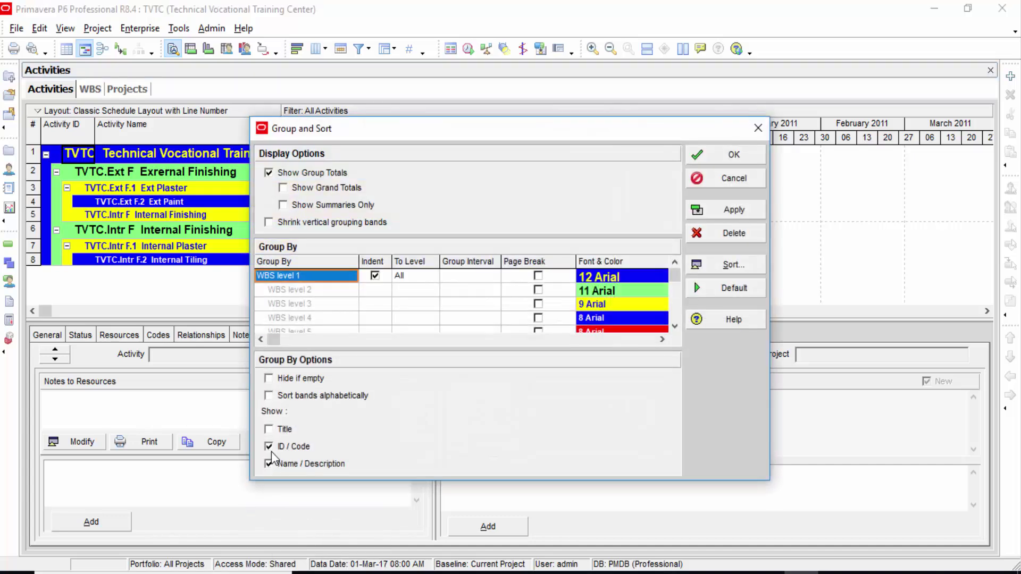
click(269, 447)
click(269, 447)
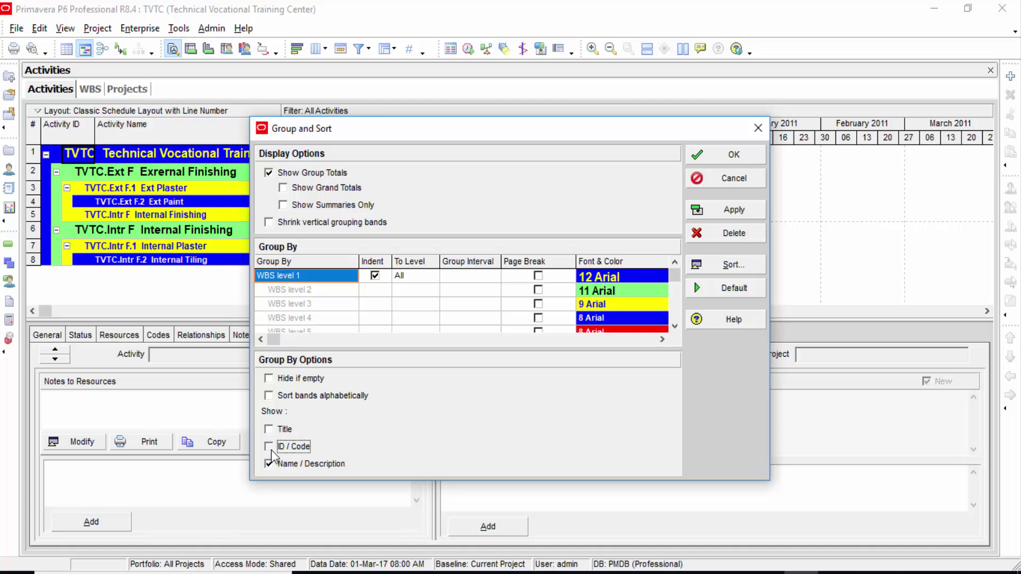
click(736, 212)
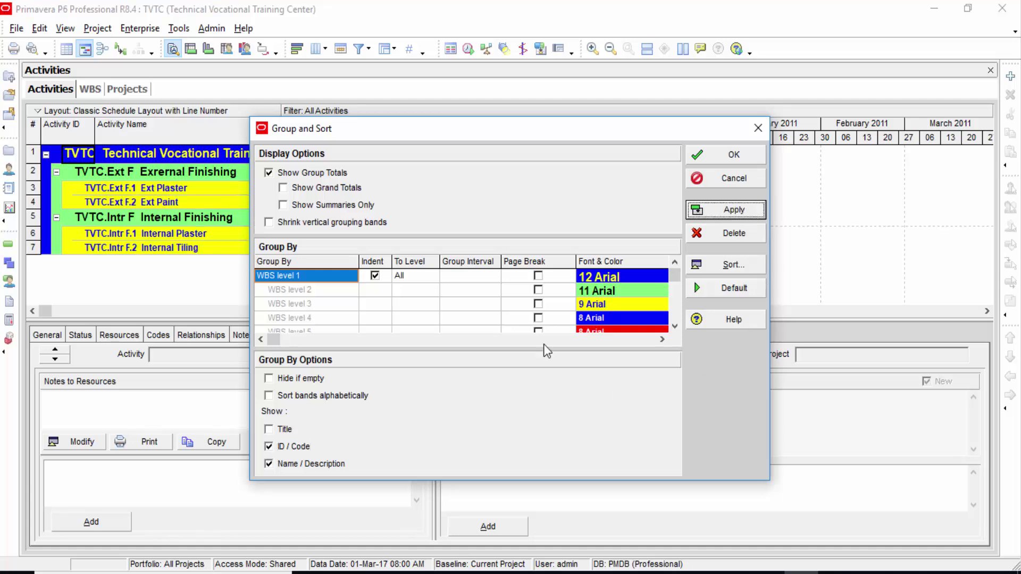
click(291, 448)
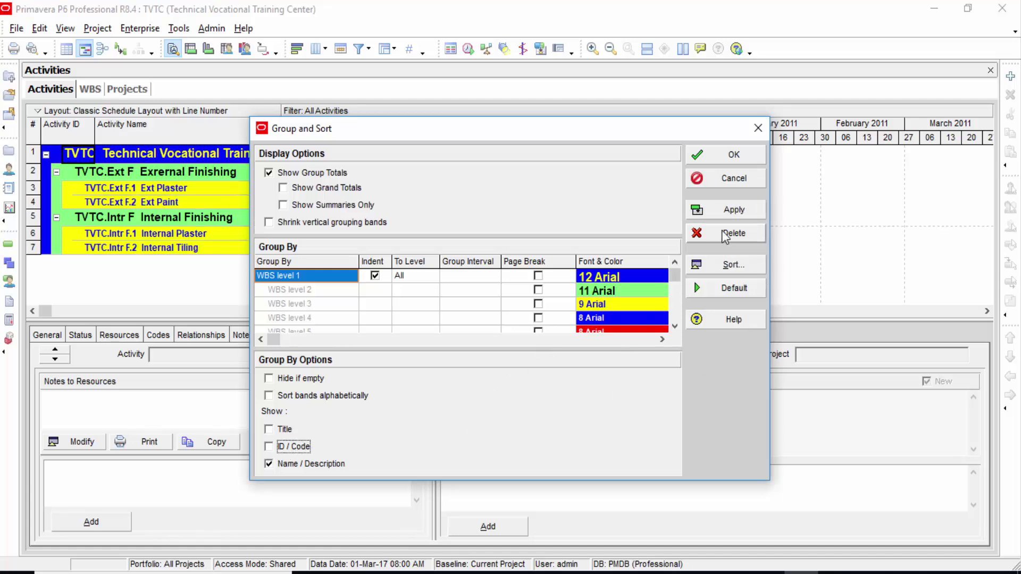
click(743, 156)
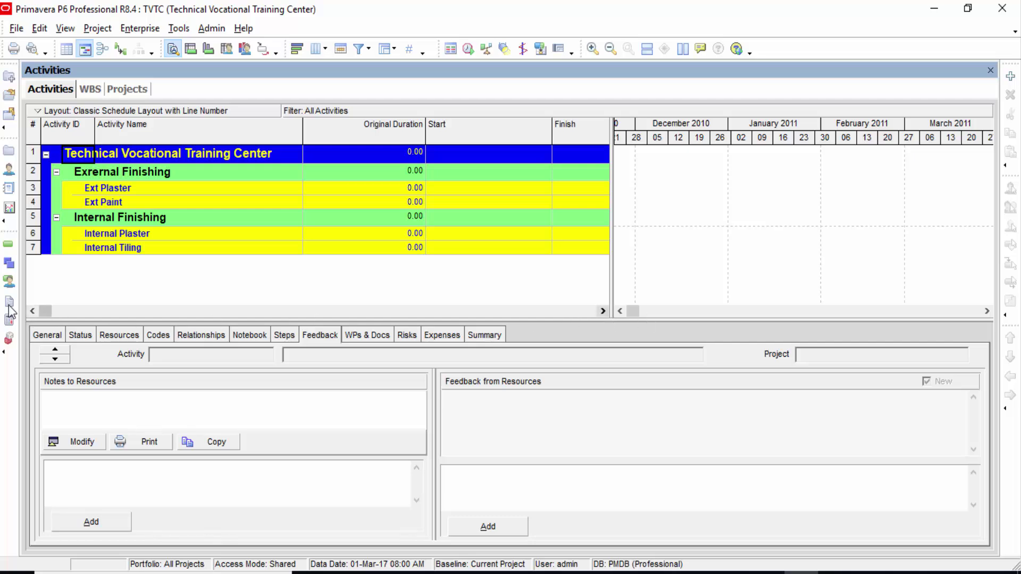
Step: Add a new activity under the Ext Plaster WBS element
click(151, 189)
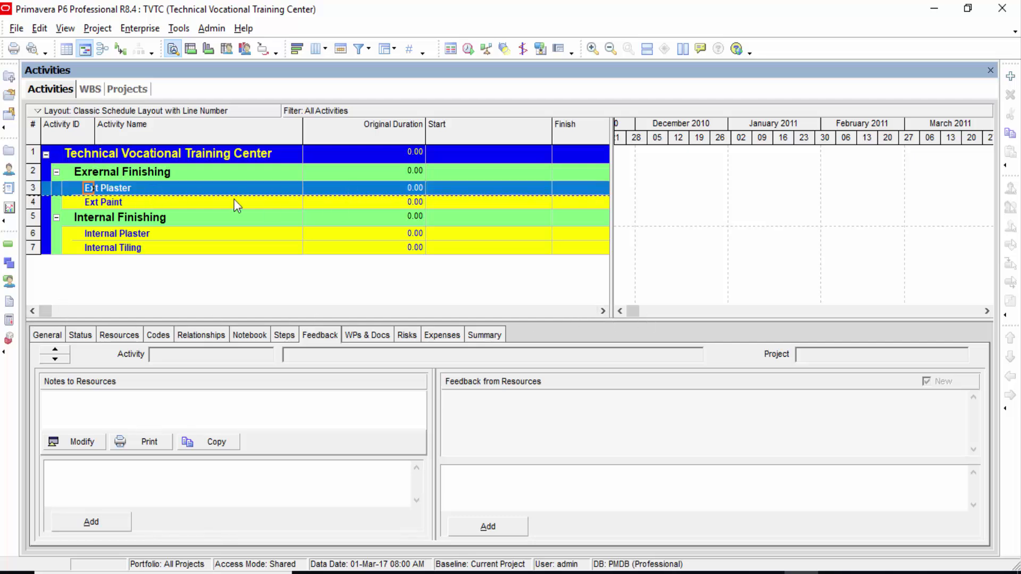
click(212, 201)
click(186, 190)
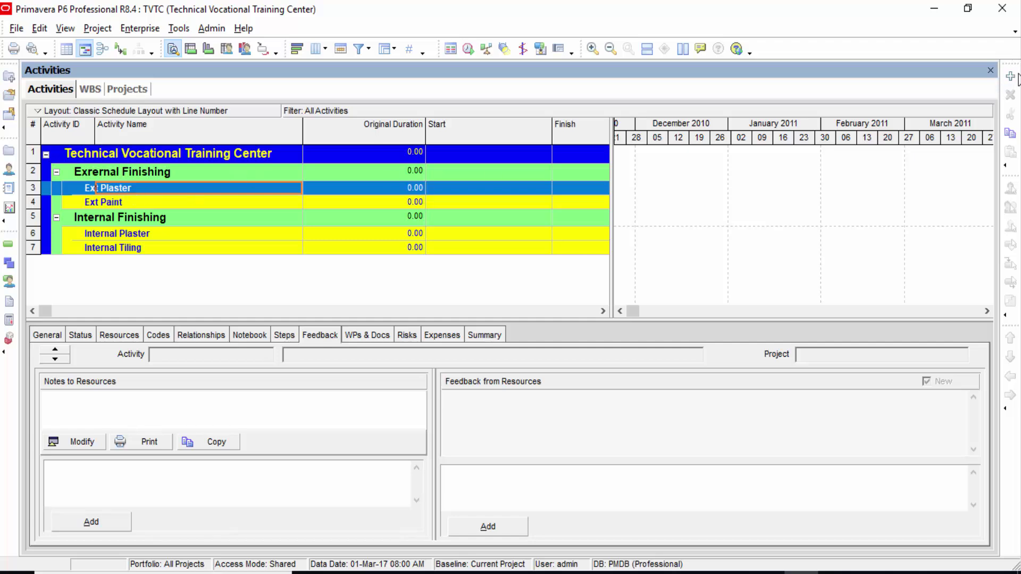
click(1011, 77)
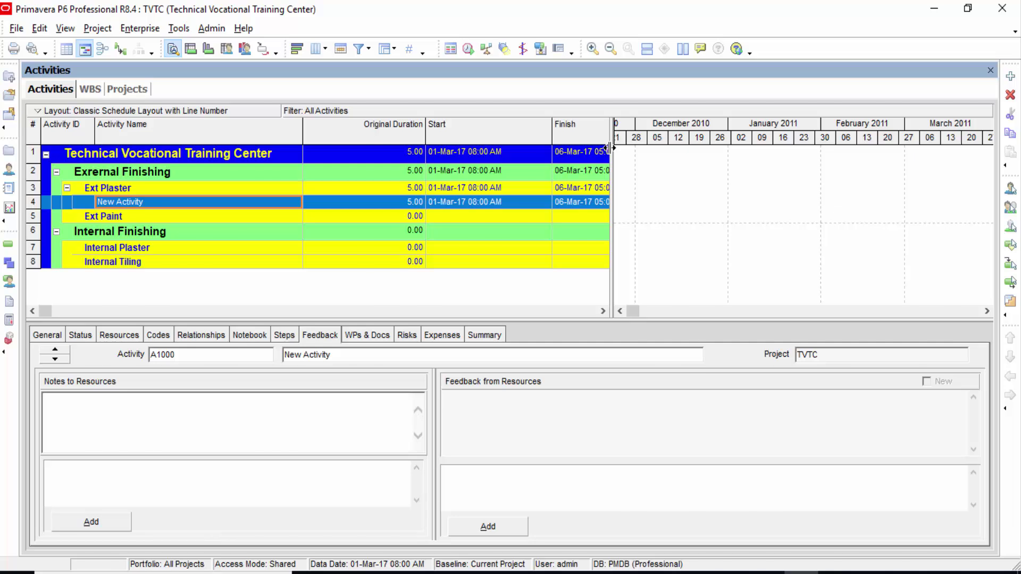
Step: Widen the activity table to show full finish dates and set the new activity's original duration to 1 day
drag(610, 148, 702, 158)
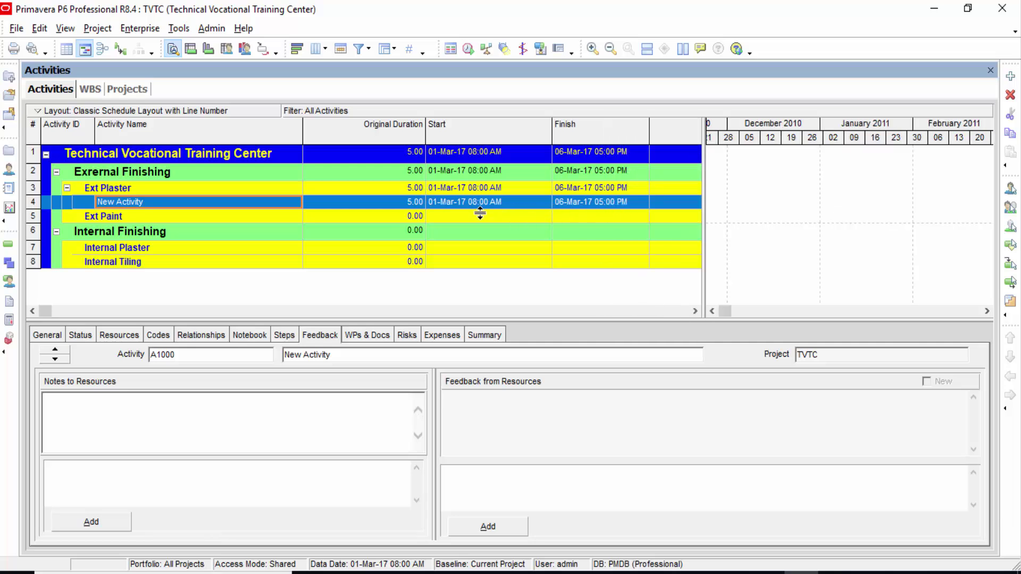
click(416, 203)
text(1)
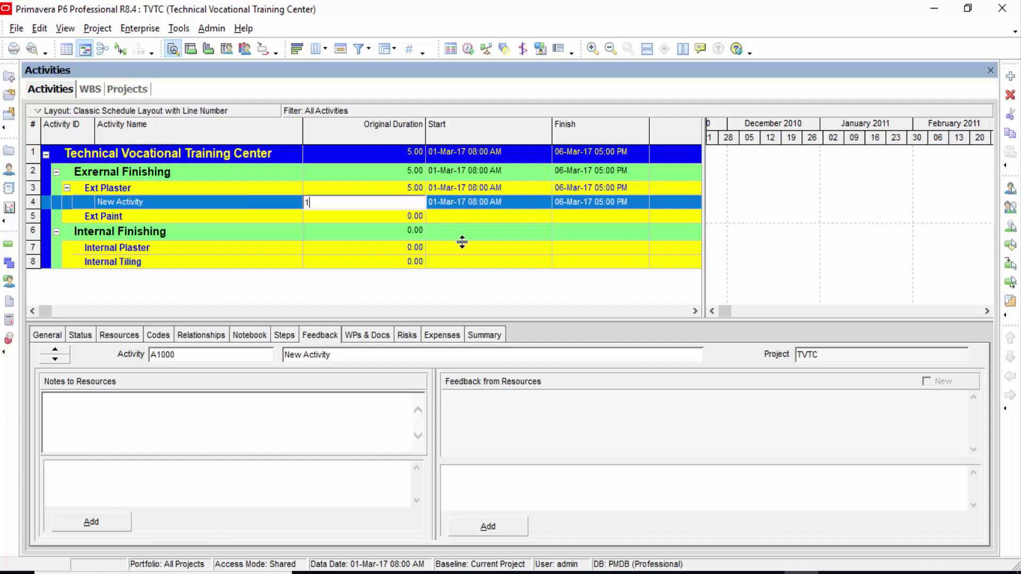
key(Return)
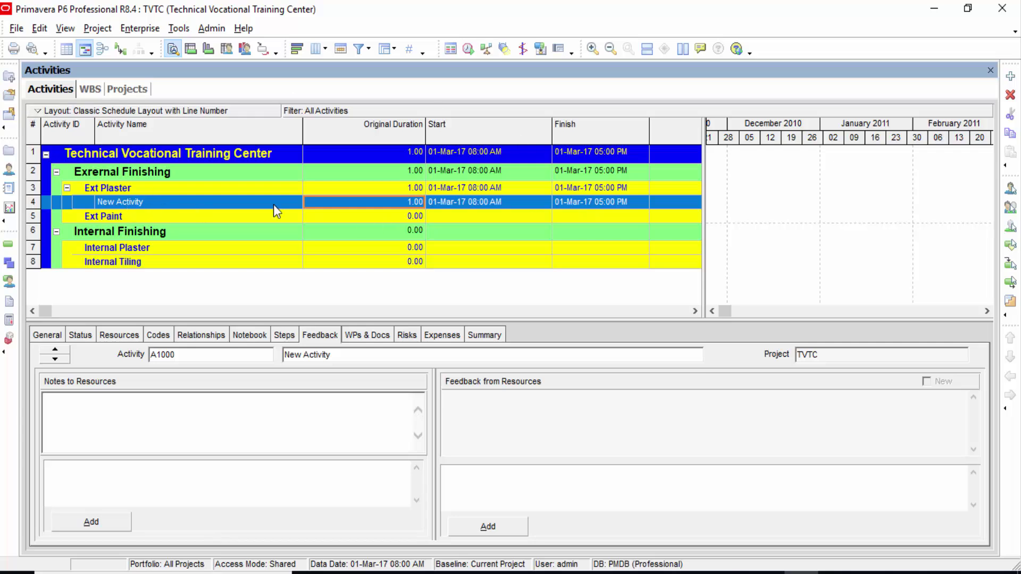
Step: Add a second activity under Ext Plaster and rename the first one Ground Floor Plaster Ext
click(1010, 76)
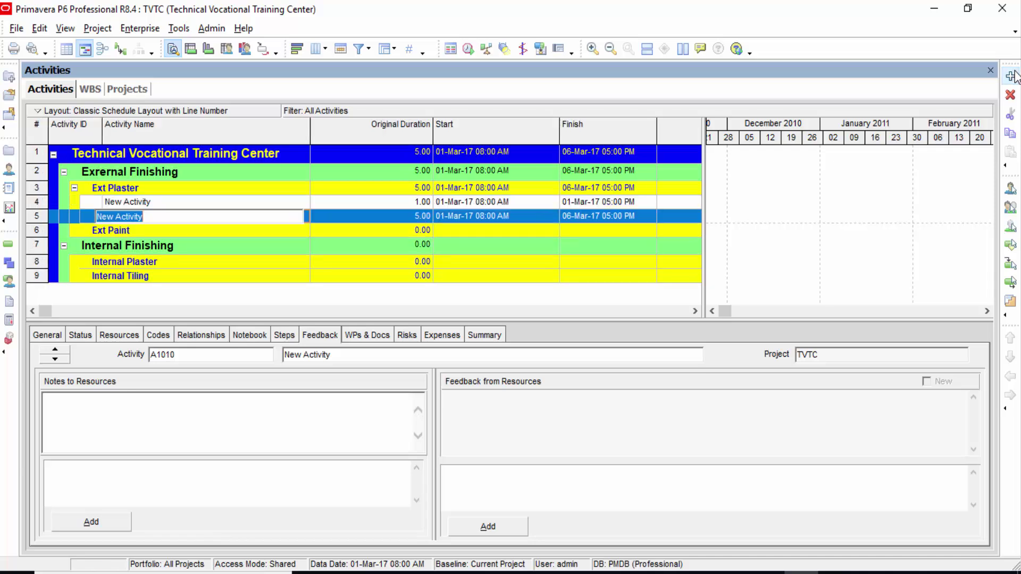
click(172, 206)
click(172, 206)
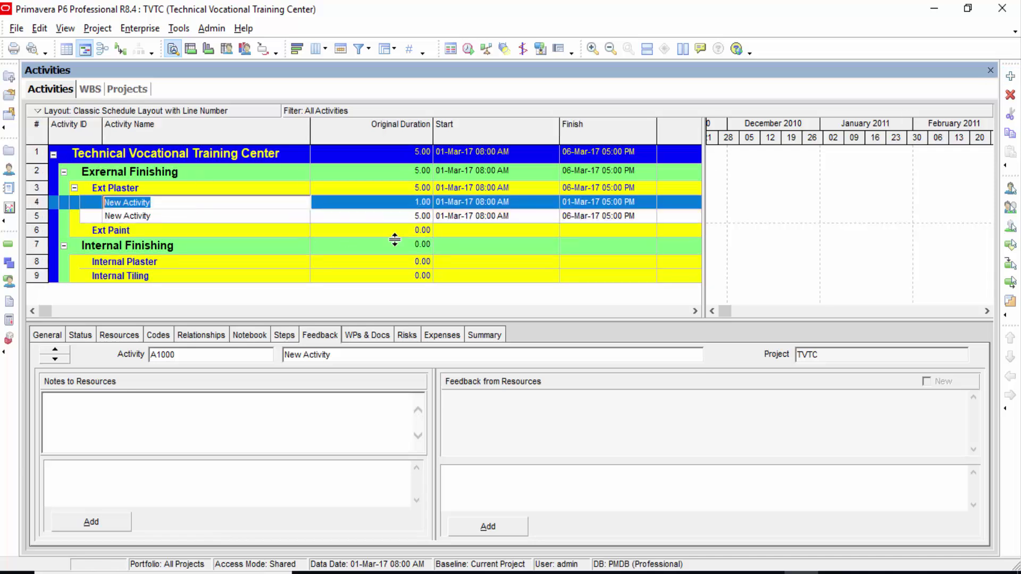
text(E)
key(Tab)
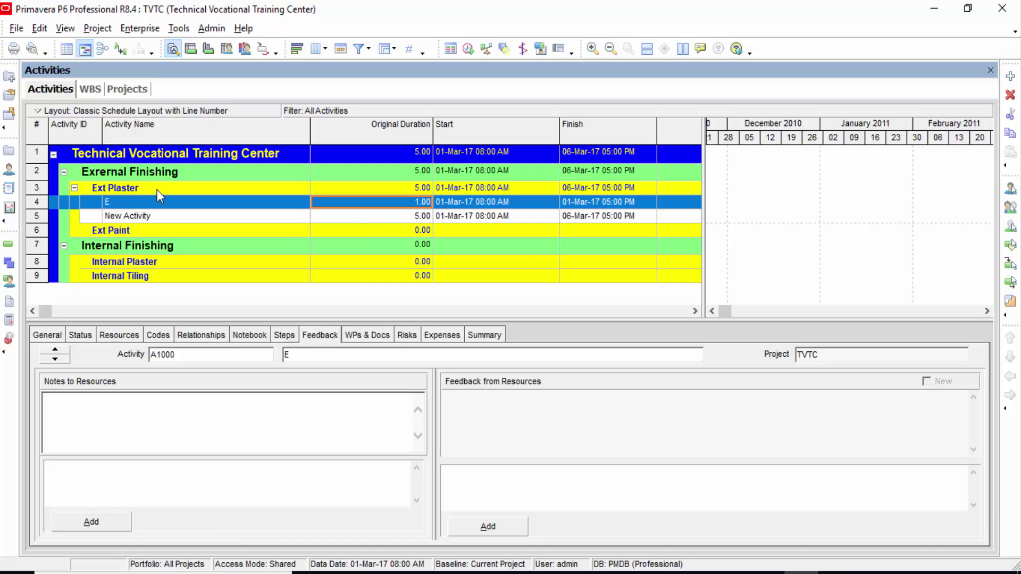
click(154, 202)
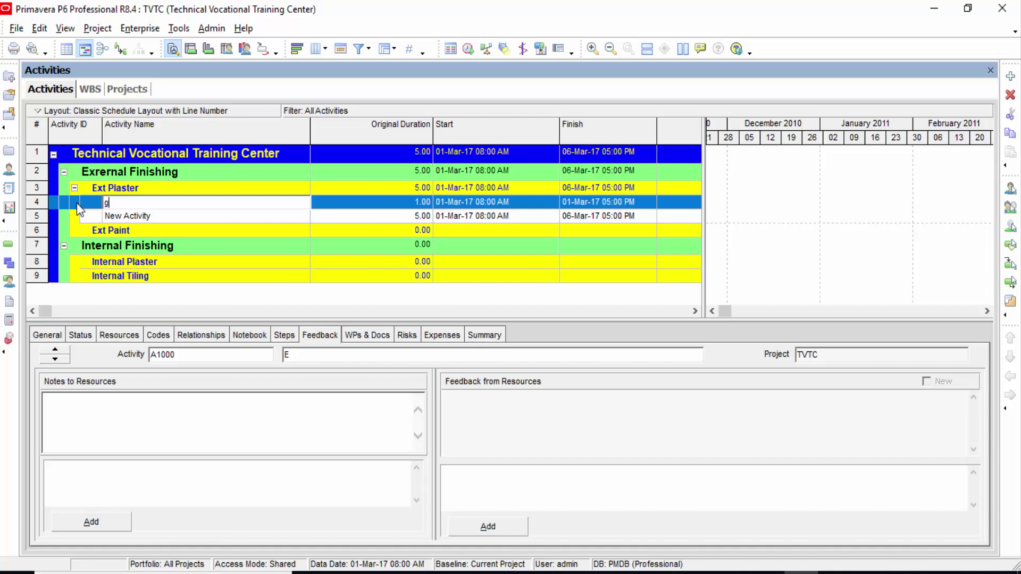
text(Ground Floor Plaster Ext)
Step: Rename the second activity under Ext Plaster as First Floor Plaster Ext
click(170, 217)
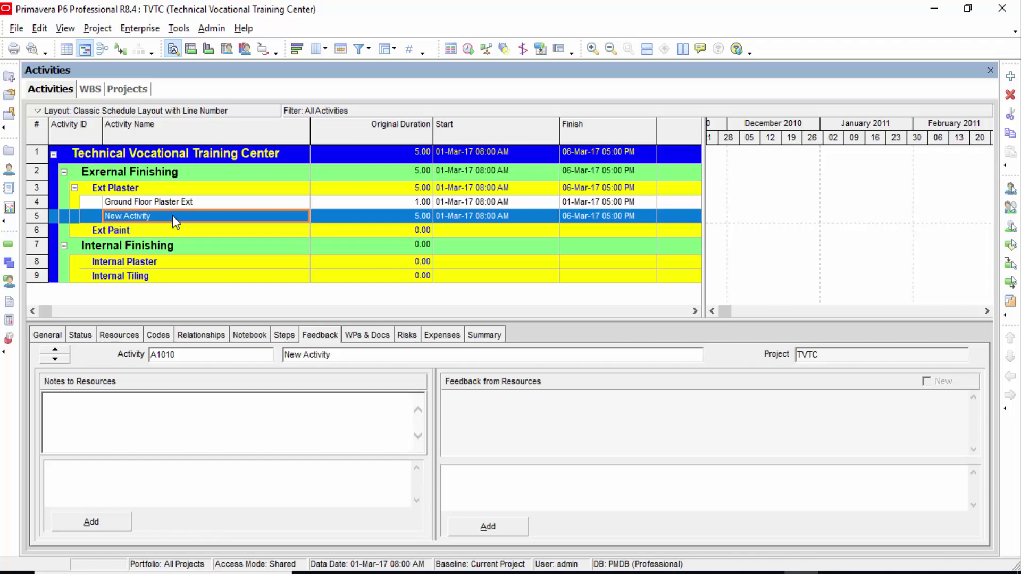
text(Fi)
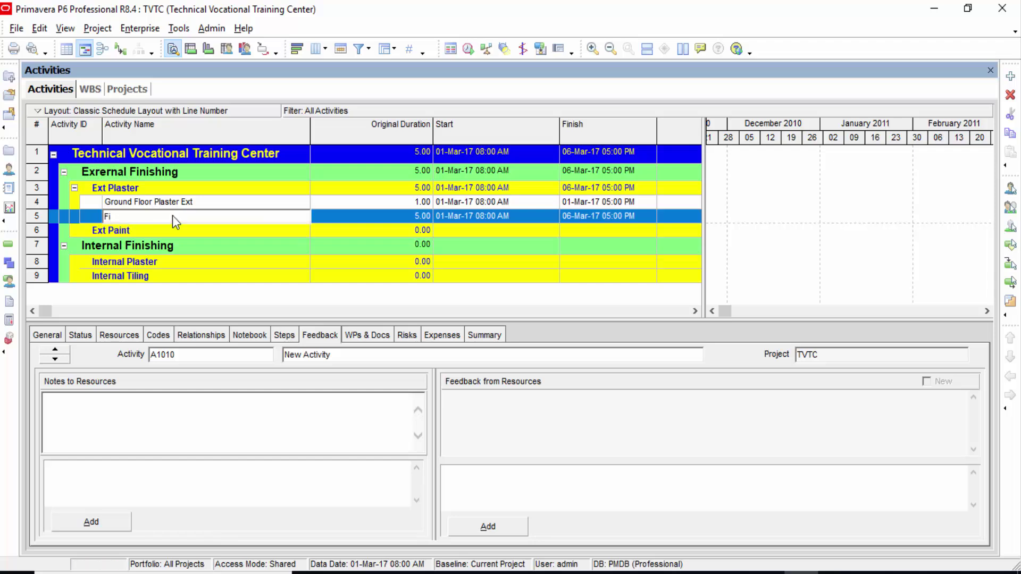
text(rst Floor Plaster Ext)
Step: Add two activities under the Ext Paint WBS element and name the first Ground Floor Paint Ext
click(157, 232)
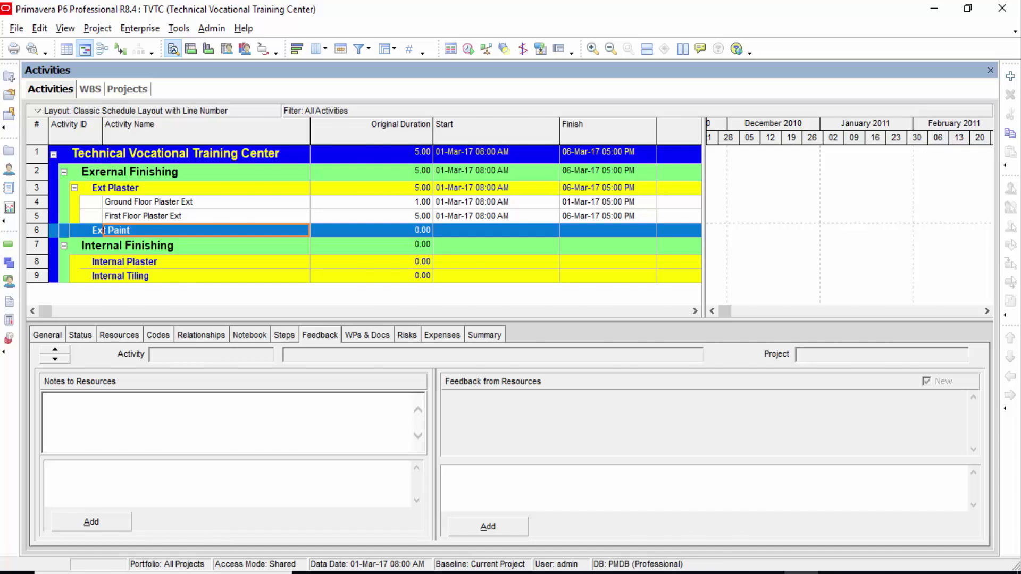
click(1010, 76)
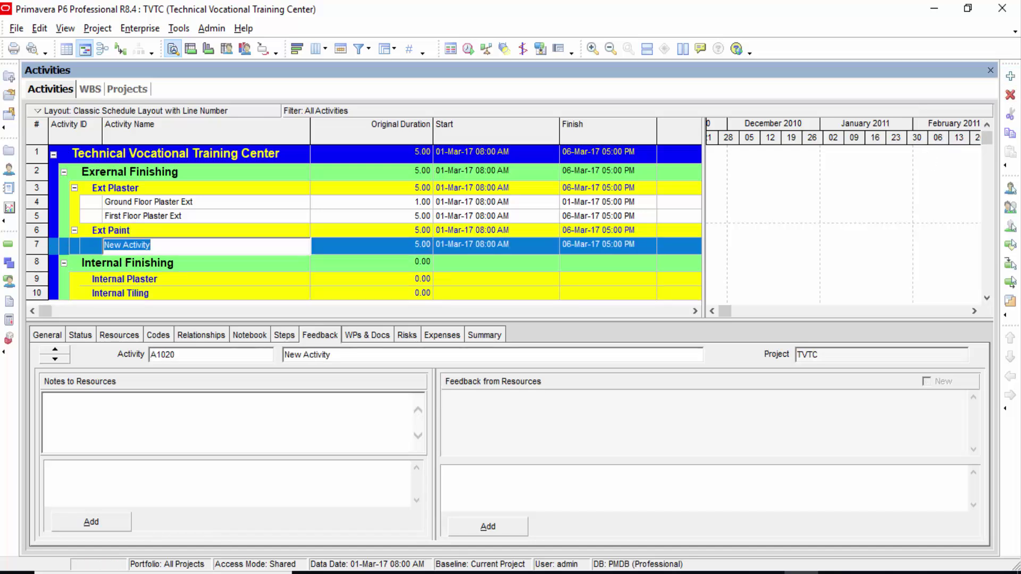
click(1010, 77)
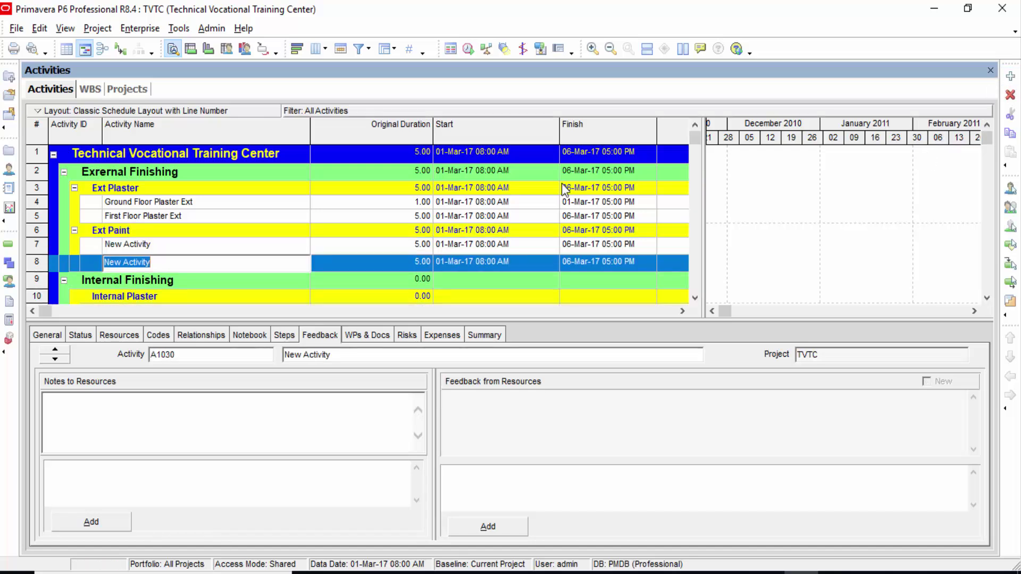
click(152, 246)
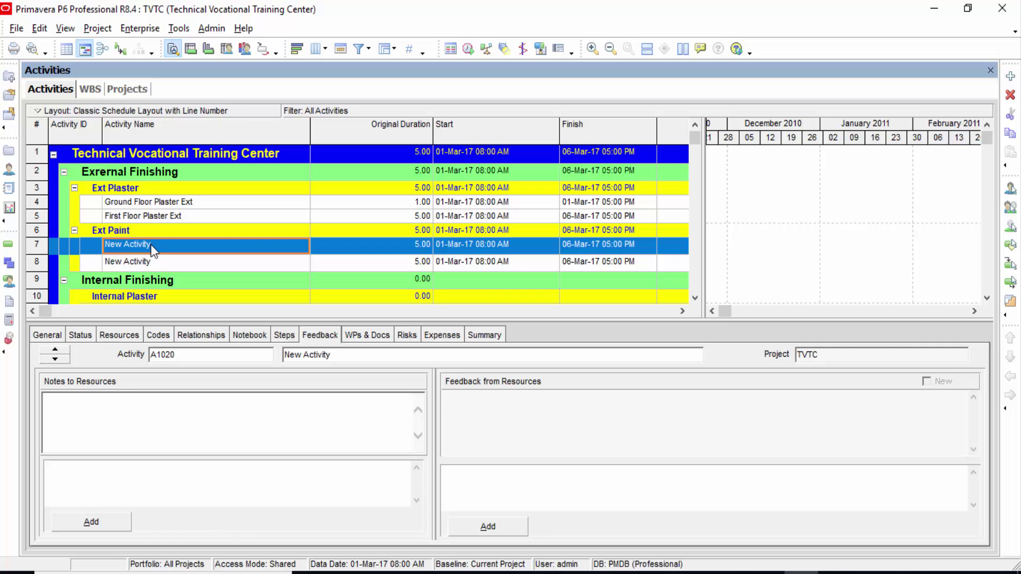
click(151, 244)
text(G)
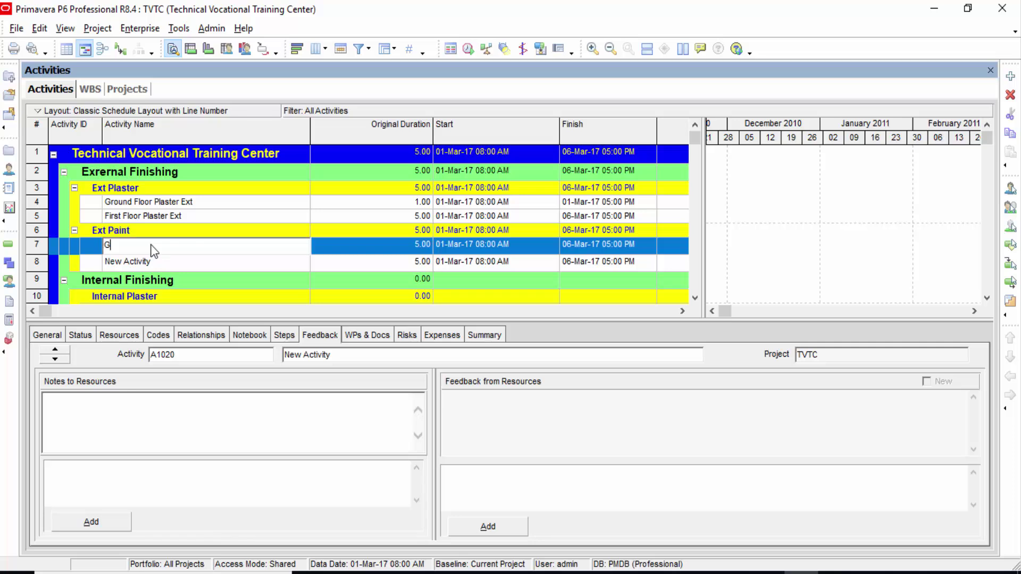
text(round Floor Paint Ext)
Step: Rename the second activity under Ext Paint as First Floor Paint Ext
click(167, 267)
click(166, 266)
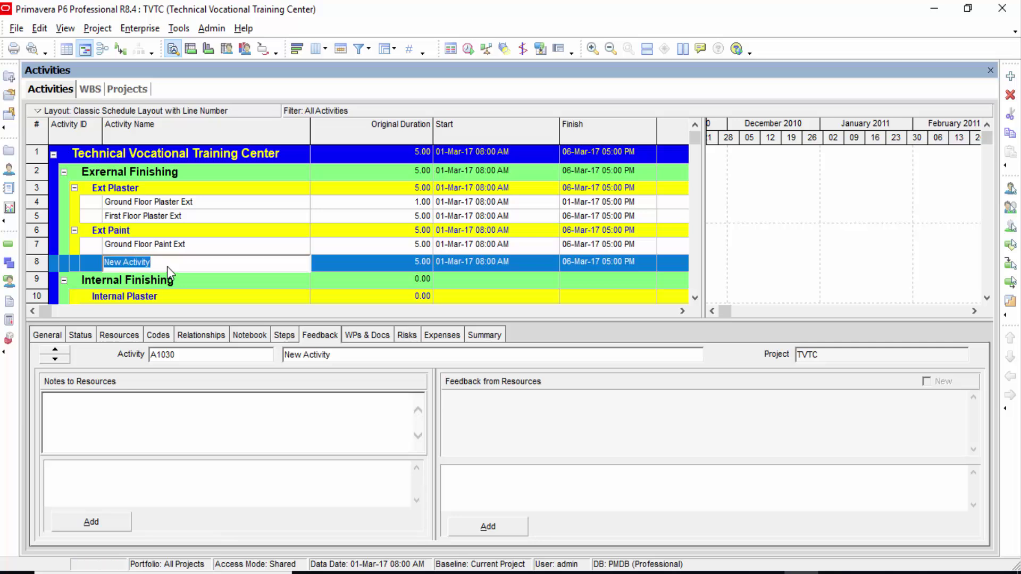
text(First Floor Paint Ext)
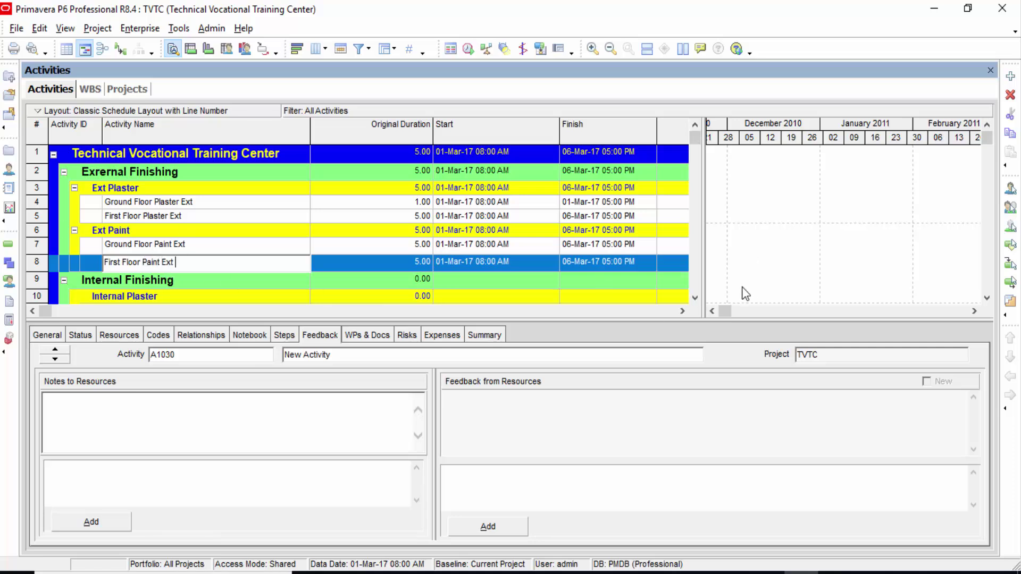
click(694, 299)
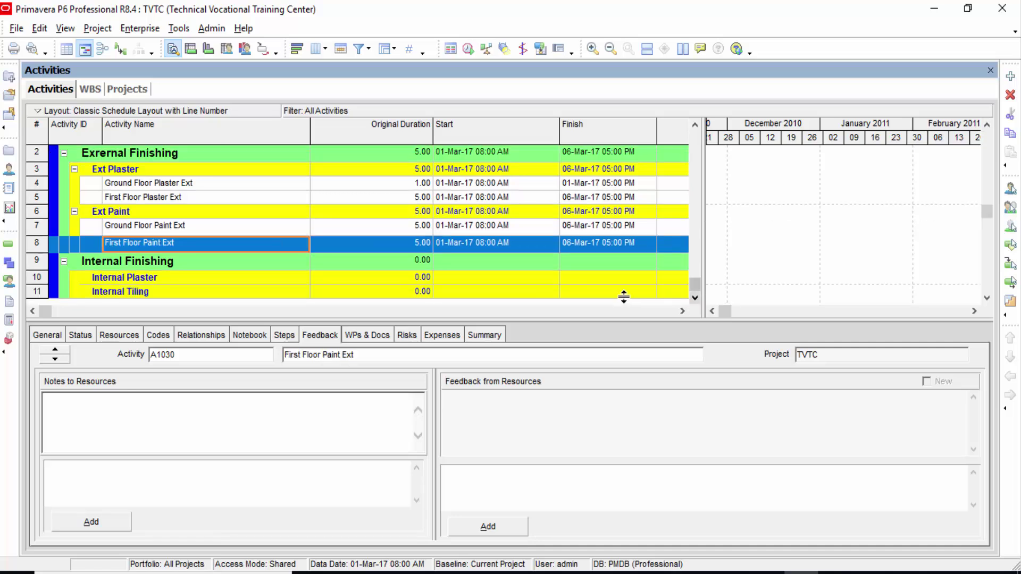
click(138, 227)
click(139, 244)
scroll(147, 232, up, 1)
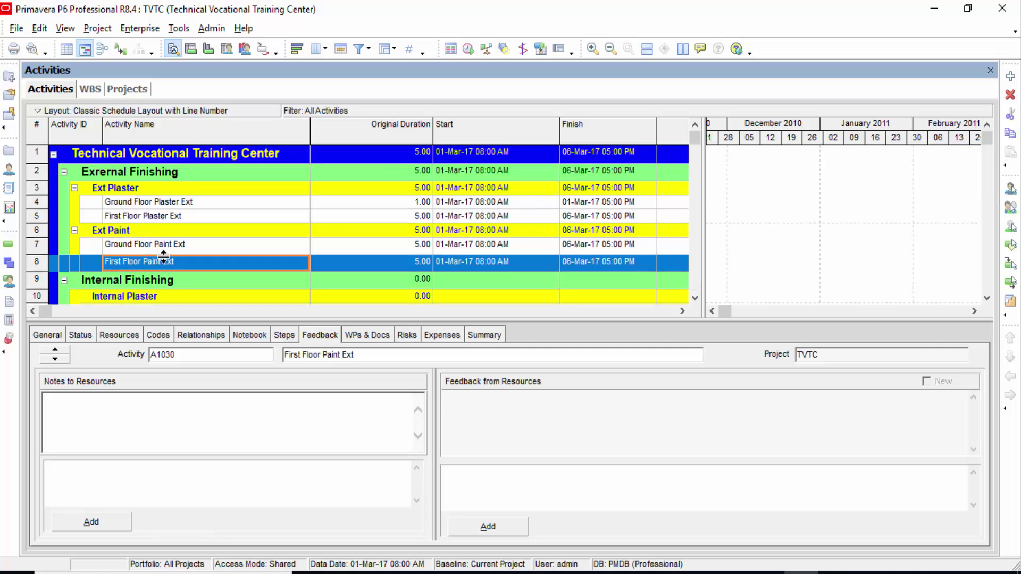
scroll(164, 258, down, 1)
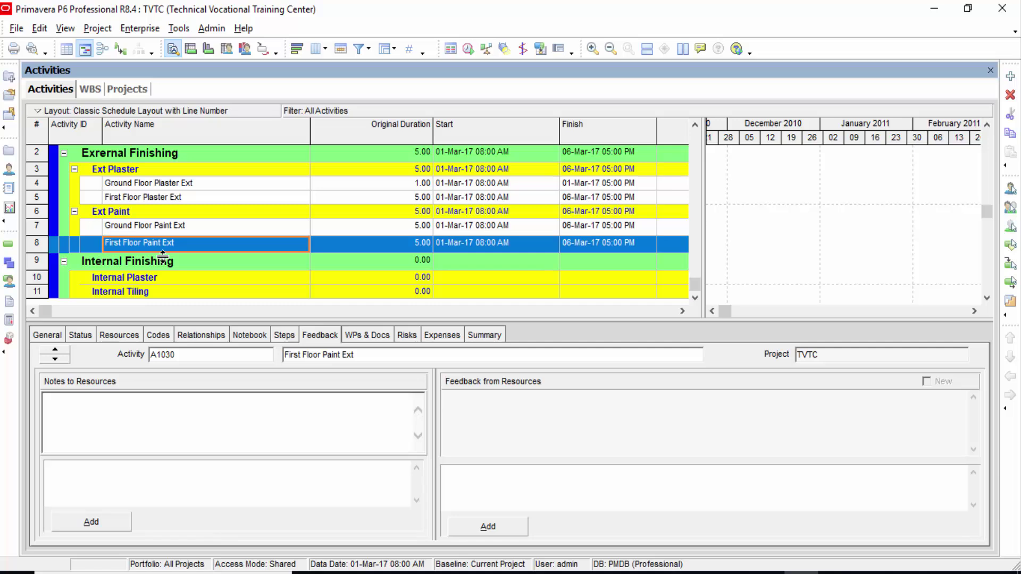
click(153, 230)
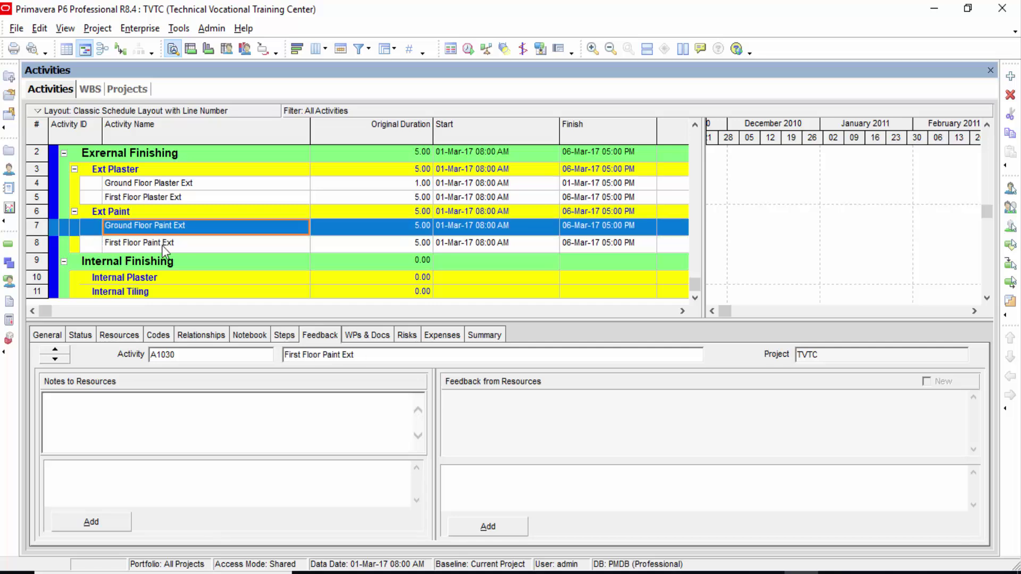
click(161, 244)
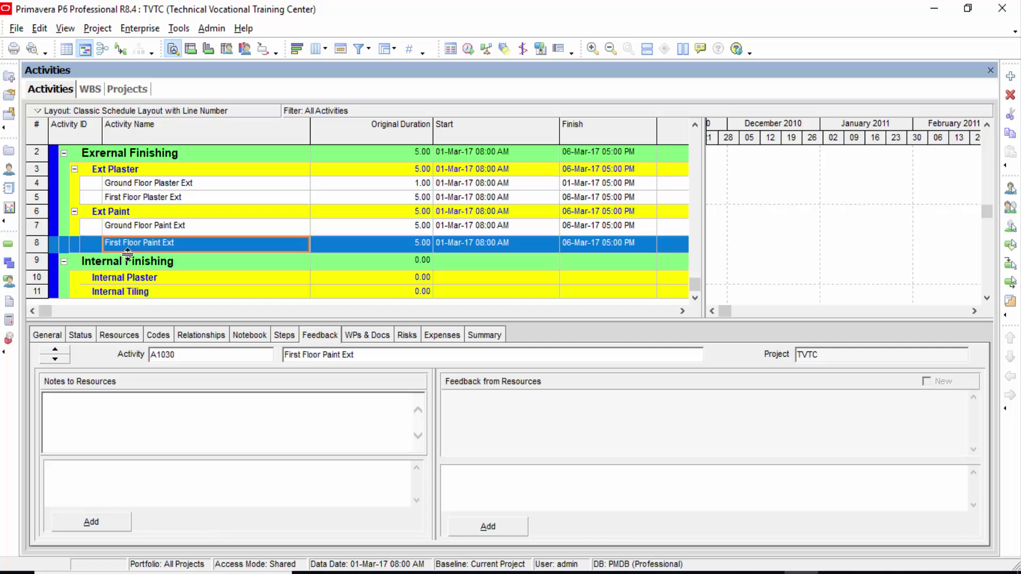
click(163, 227)
click(161, 247)
Step: Add two activities under the Internal Plaster WBS element and name the first Ground Floor Plaster Intr
click(143, 277)
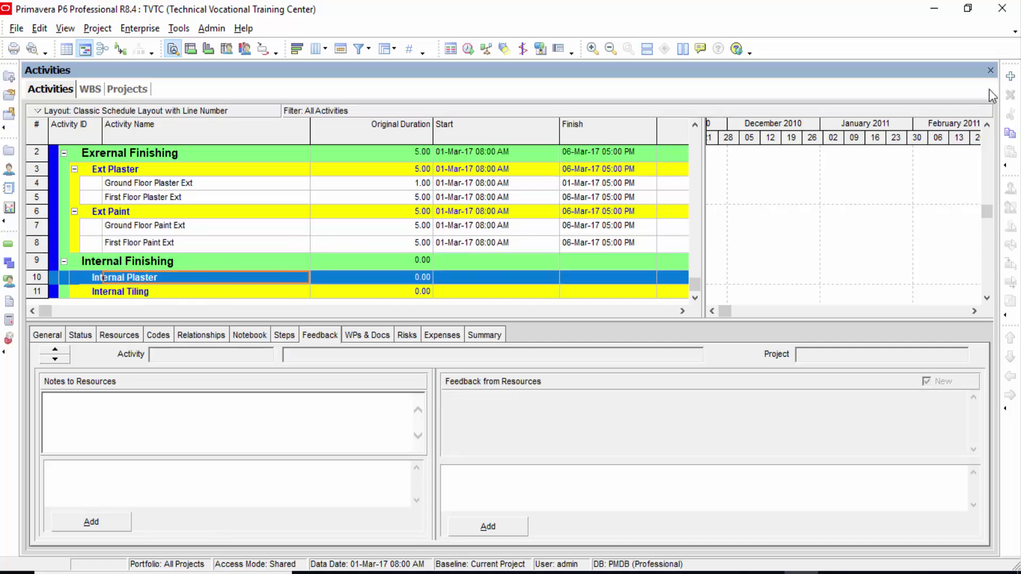
click(1011, 79)
click(1011, 78)
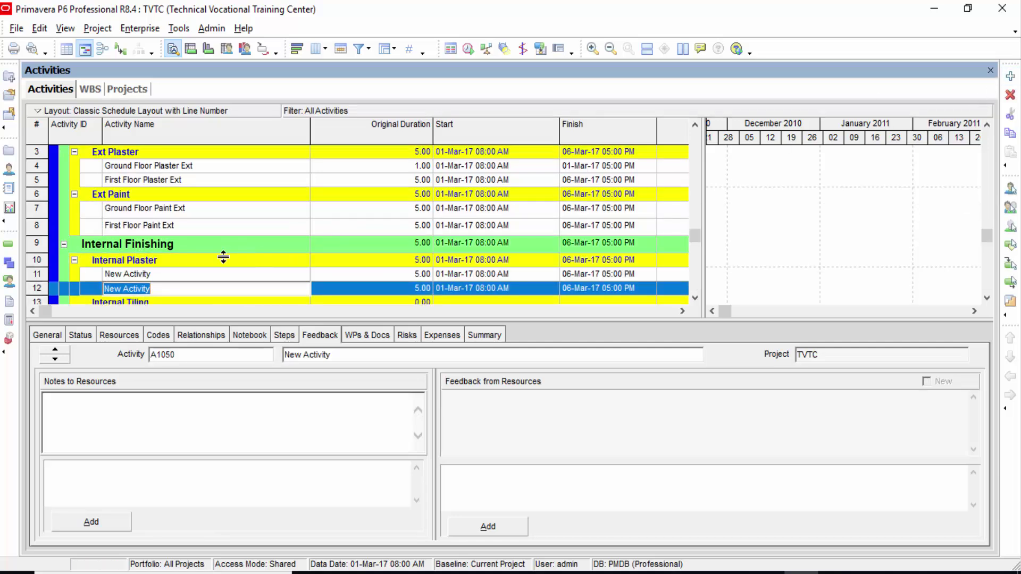
click(186, 277)
click(187, 281)
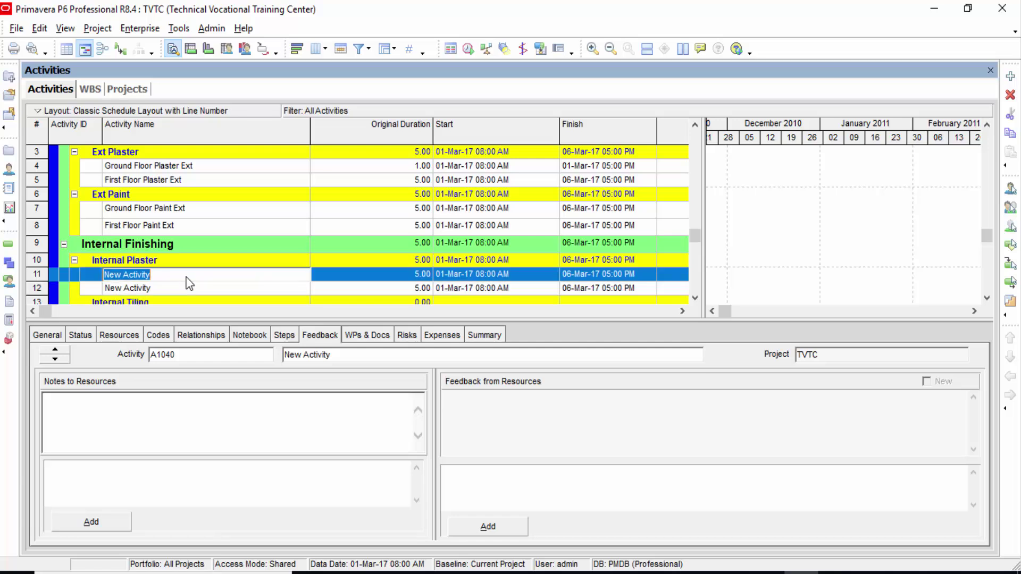
text(Inte)
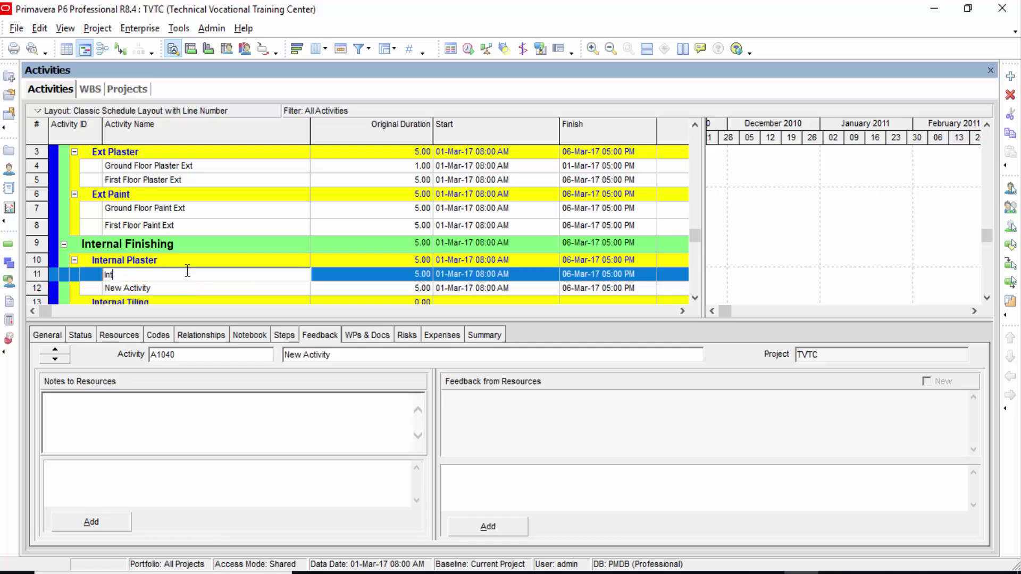
key(BackSpace)
key(BackSpace)
key(BackSpace)
key(BackSpace)
text(F)
key(BackSpace)
text(Ground Floor Plaster Intr)
Step: Rename the second activity under Internal Plaster as First Floor Plaster Int
click(165, 291)
text(F)
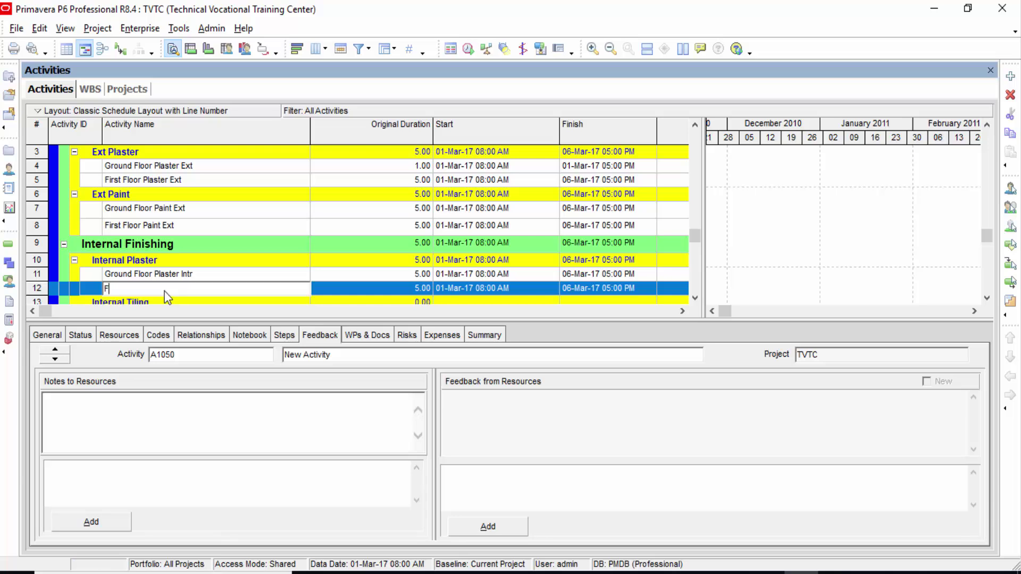
text(irst Floor Plaster Int)
click(233, 243)
Step: Add an activity named Ground Floor Tiling Intr under the Internal Tiling WBS element
scroll(233, 241, down, 1)
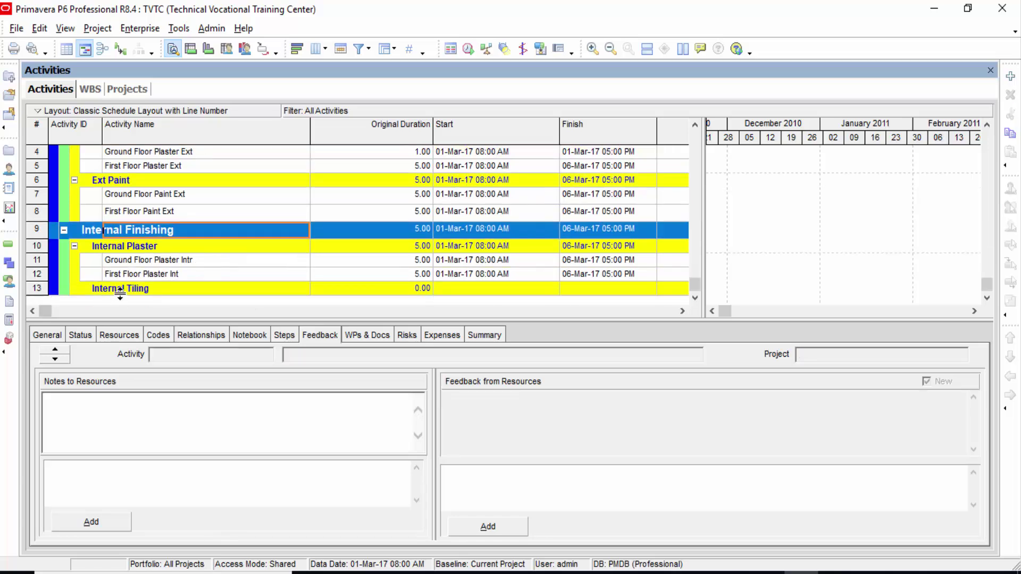
click(132, 290)
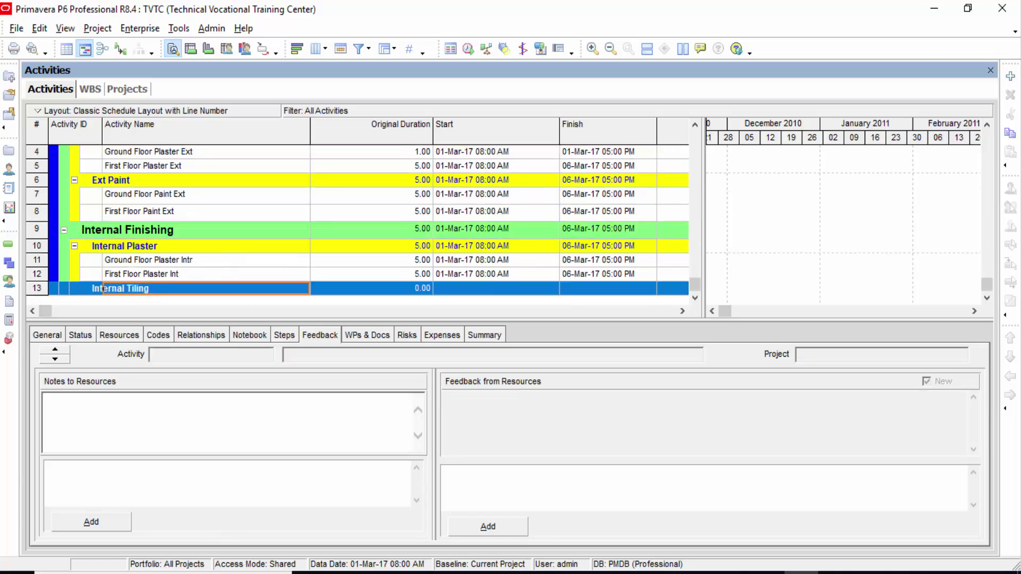
click(1010, 76)
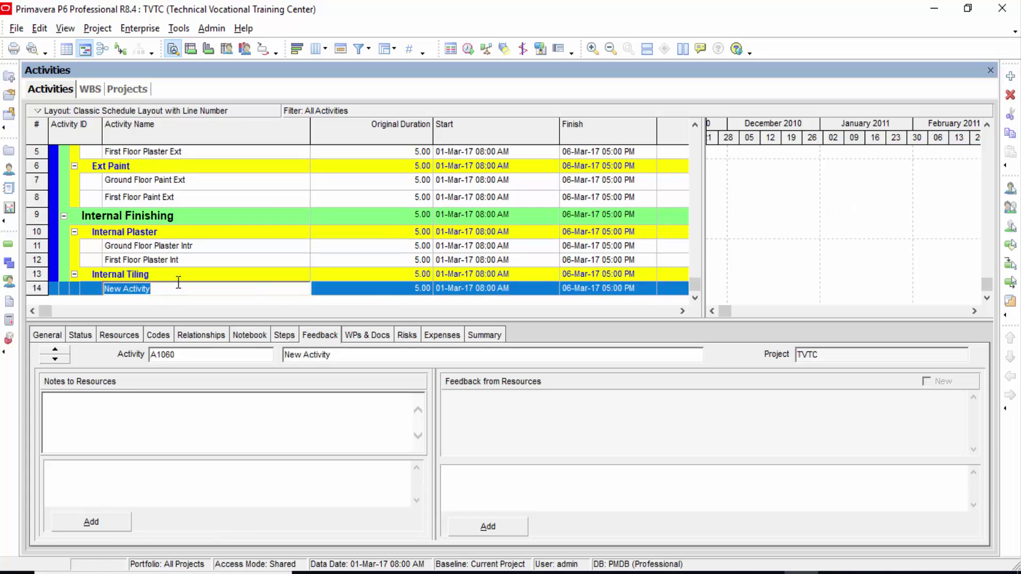
text(Grojnd)
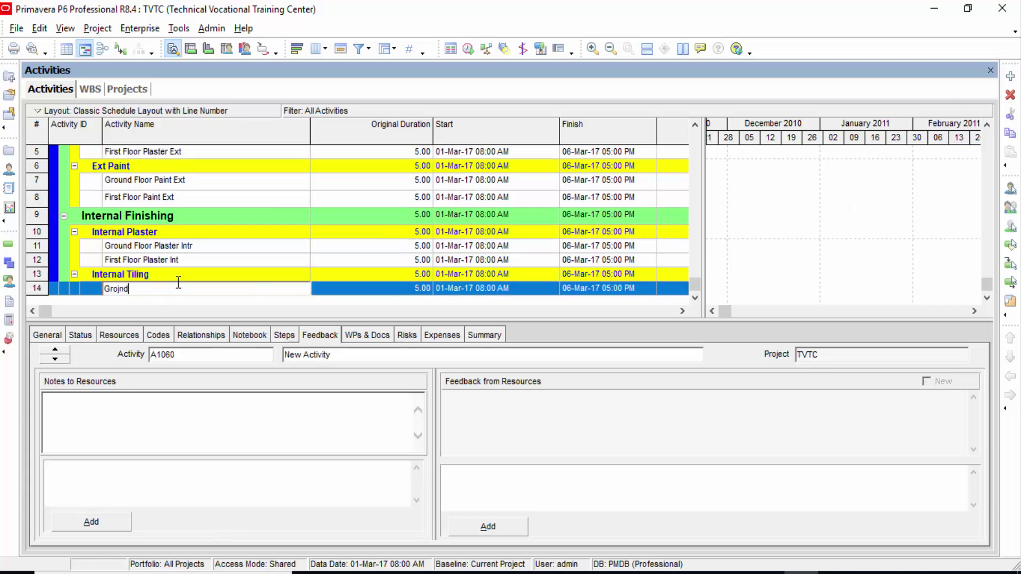
key(BackSpace)
key(BackSpace)
key(BackSpace)
text(und Floor Tiling Intr)
click(987, 296)
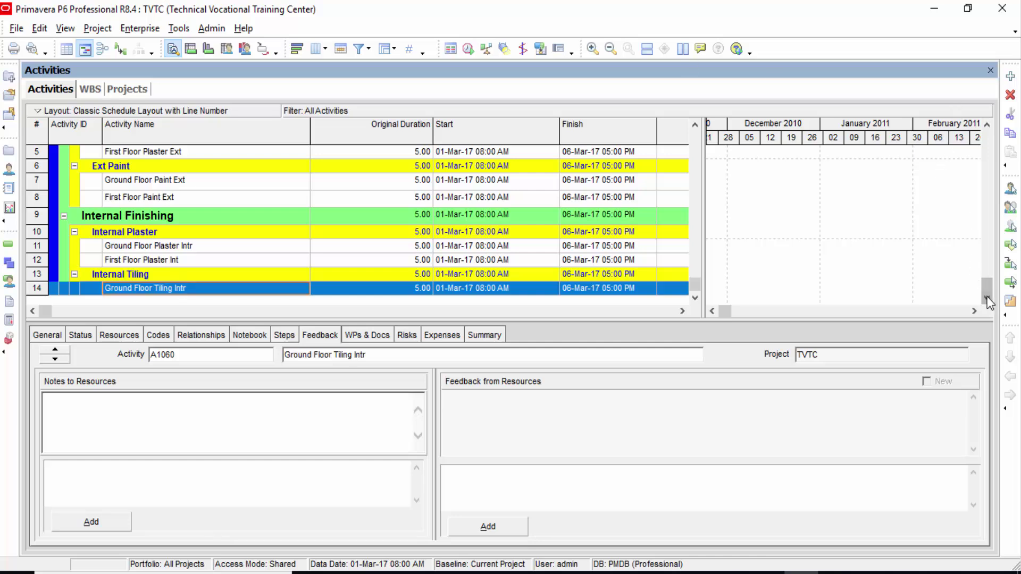
Step: Add a second Internal Tiling activity named First Floor Tiling Inter and show its relationship details
click(1009, 77)
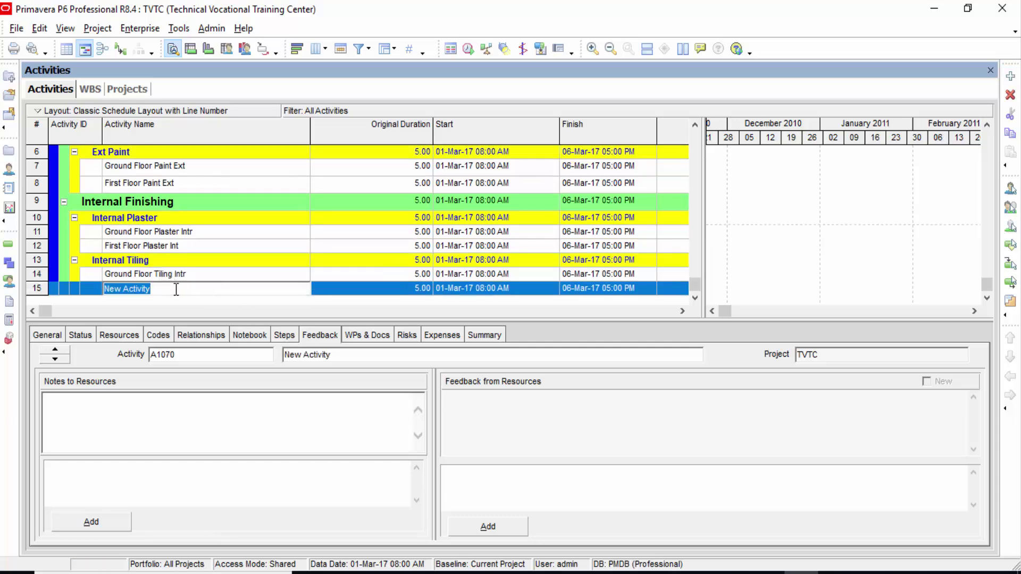
text(Firs)
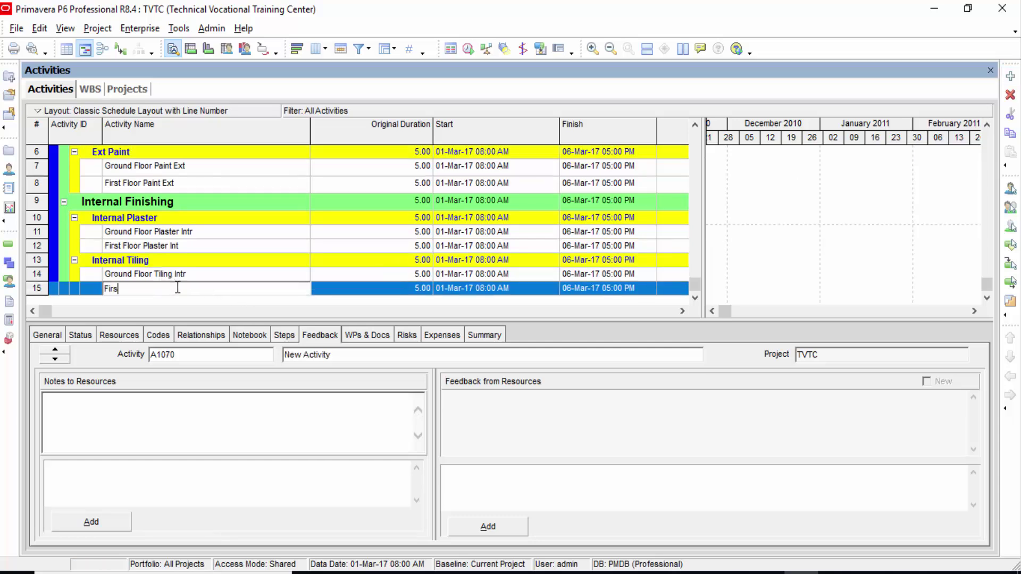
text(t Floor Tiling Inter)
click(206, 336)
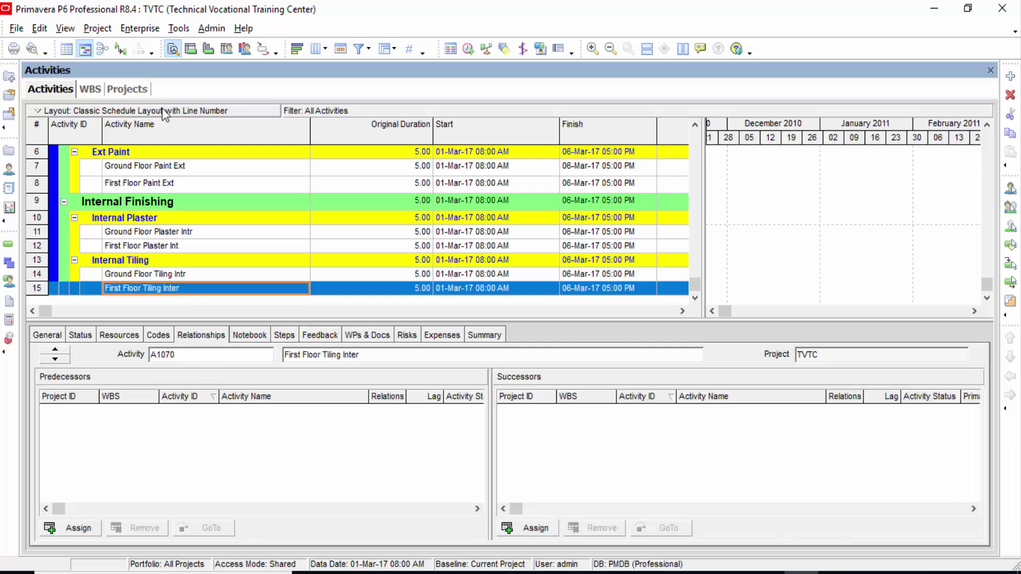
Step: Apply the global Classic Schedule Layout to the activities view
click(97, 112)
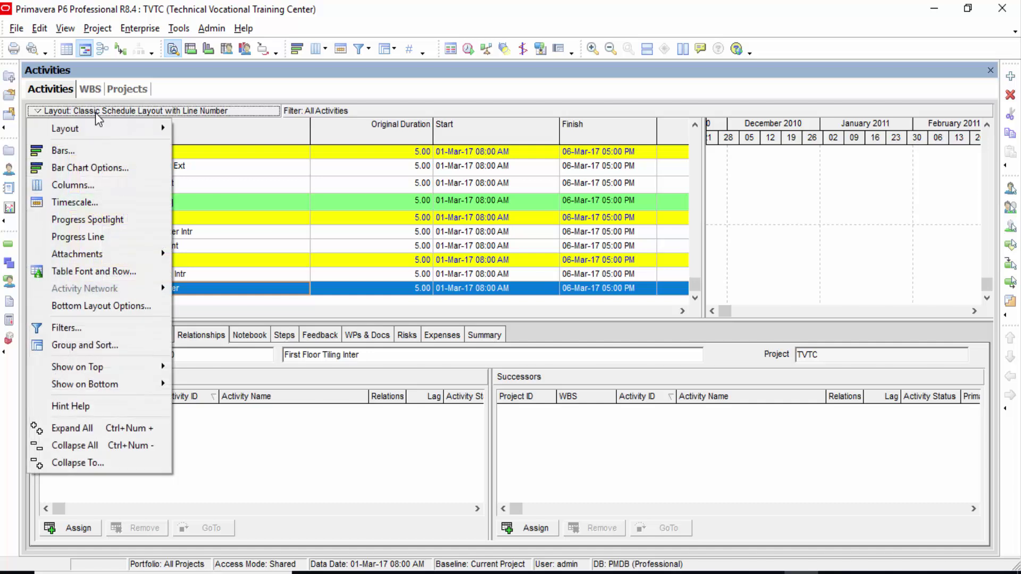
mouse_move(94, 123)
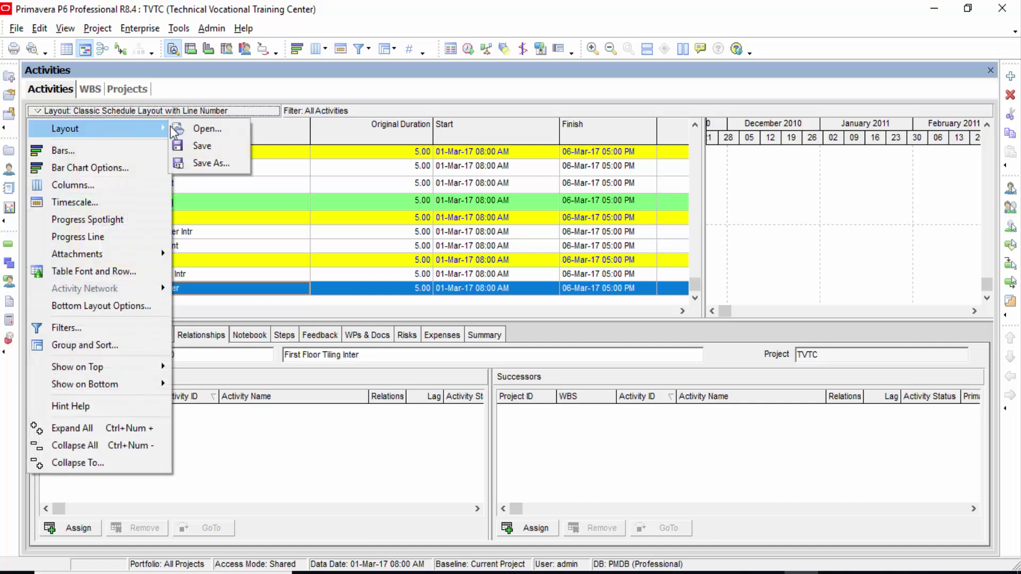
click(206, 129)
click(433, 335)
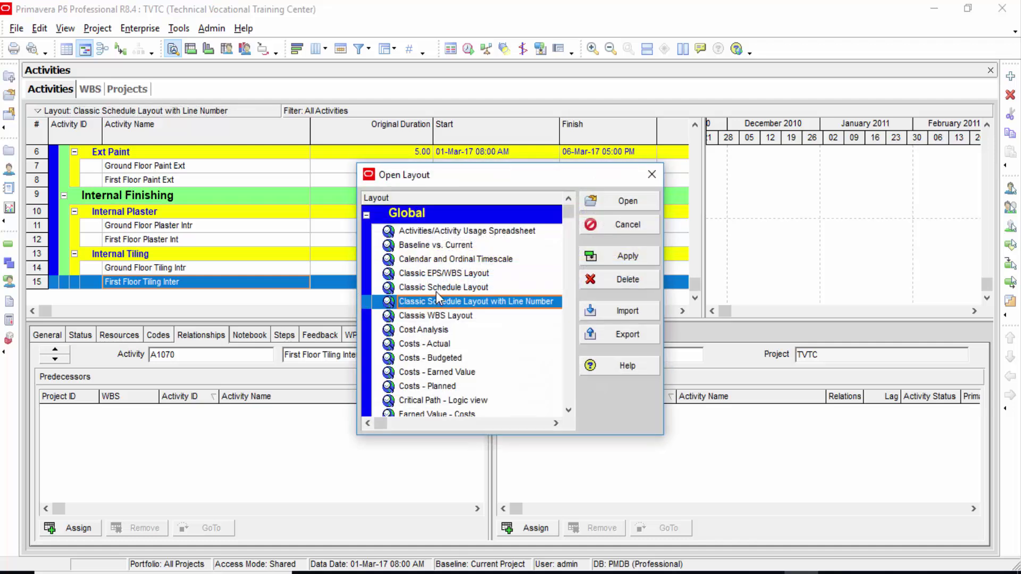
click(441, 288)
click(623, 255)
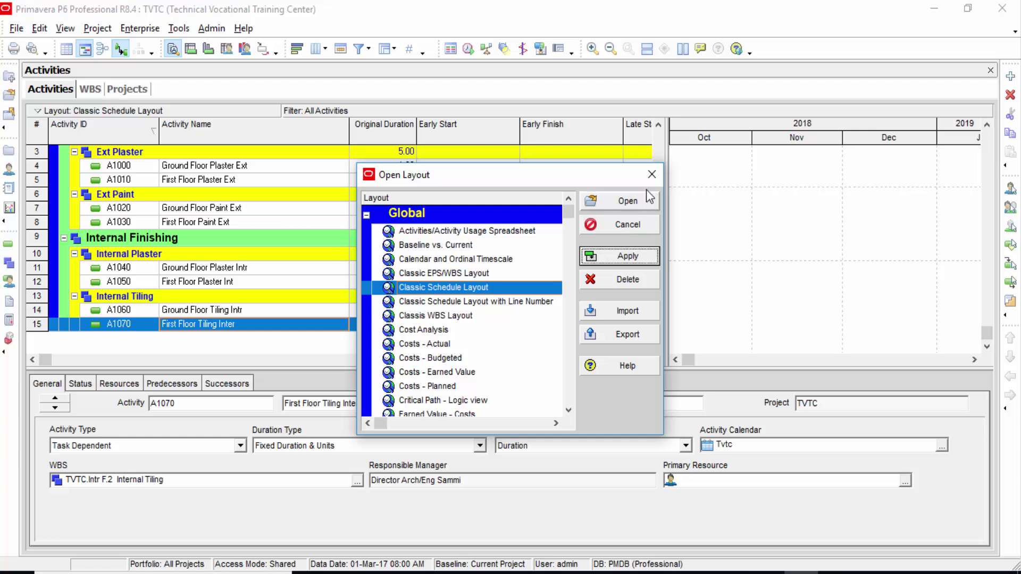
Step: Open the activities view in the Classic Schedule Layout and bring the March 2017 activity bars into the Gantt timescale
click(648, 199)
click(660, 126)
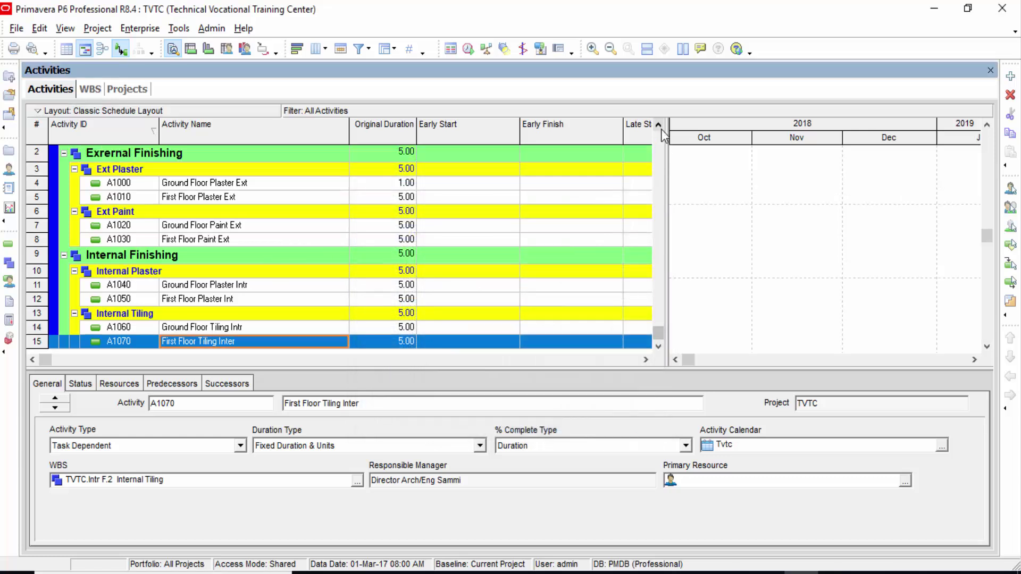
click(661, 128)
scroll(390, 256, down, 1)
scroll(218, 303, up, 1)
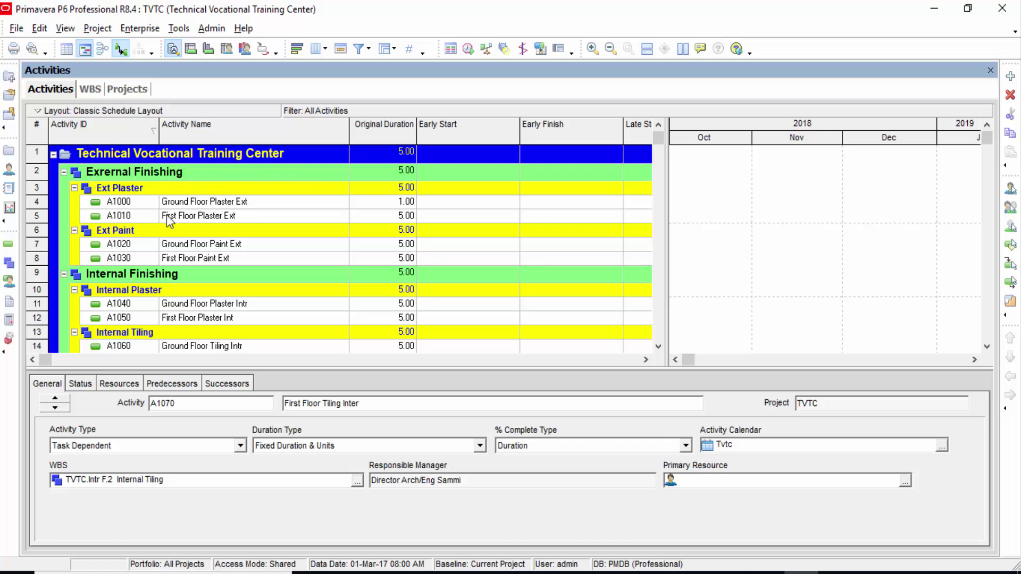
scroll(108, 266, down, 1)
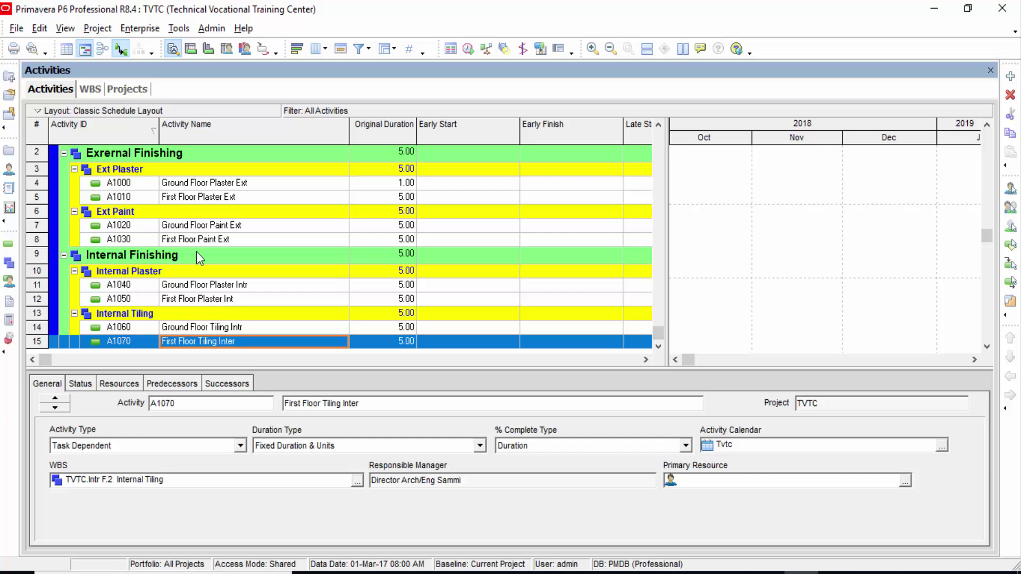
scroll(289, 247, up, 1)
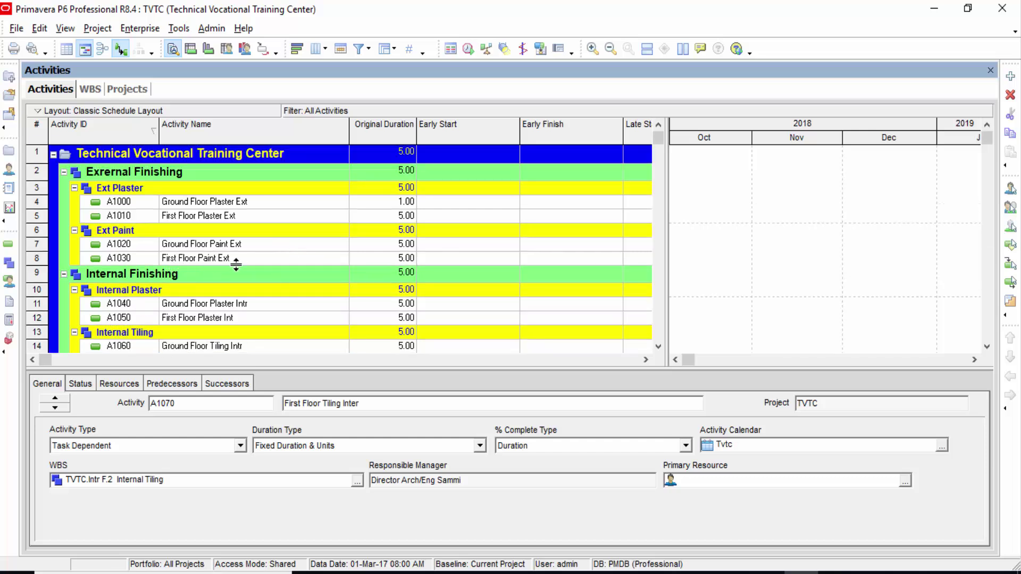
click(689, 360)
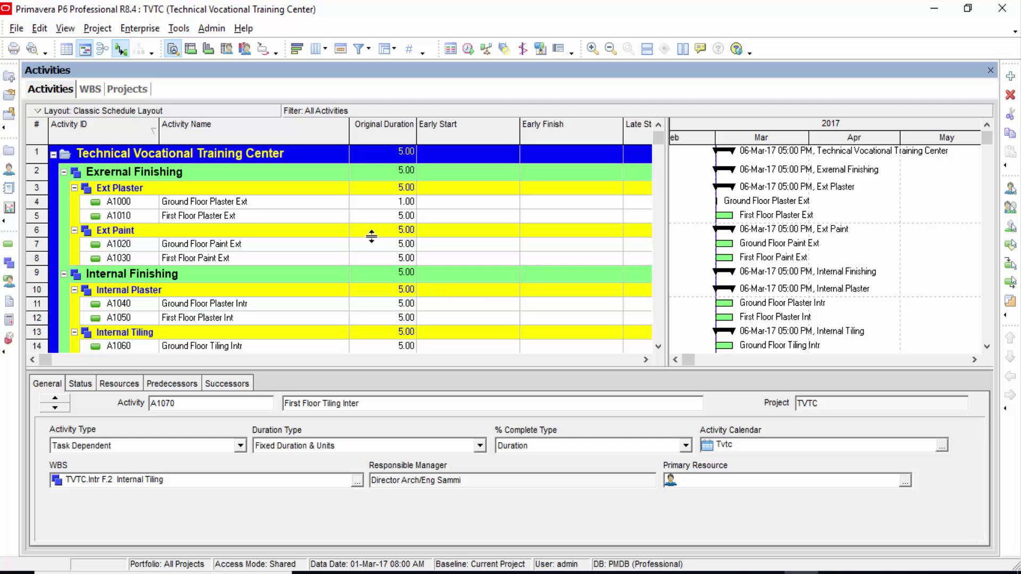
Step: Set the original duration to 5 for Ground Floor Plaster Ext and to 8 for both Ext Paint activities
click(404, 206)
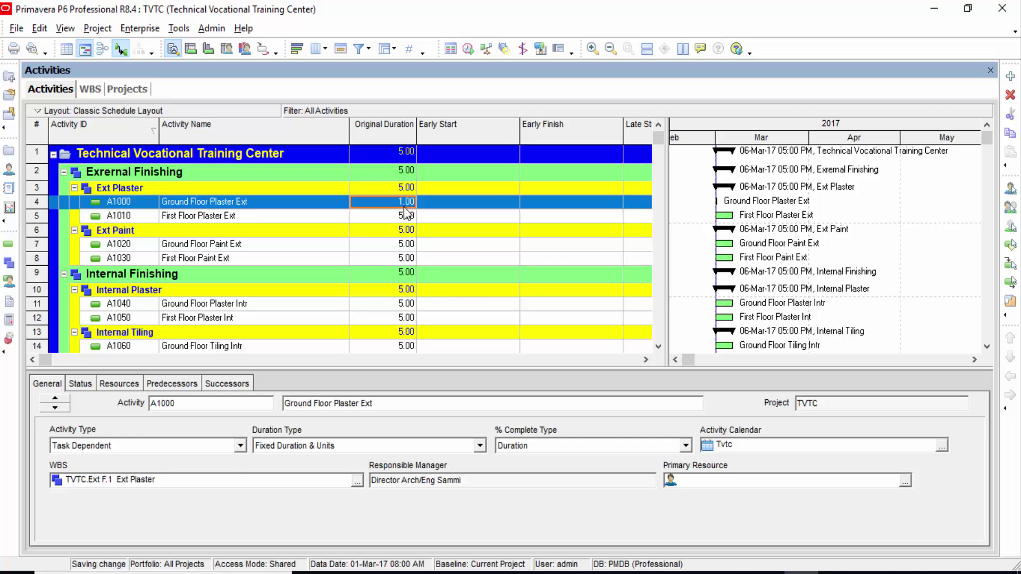
click(406, 215)
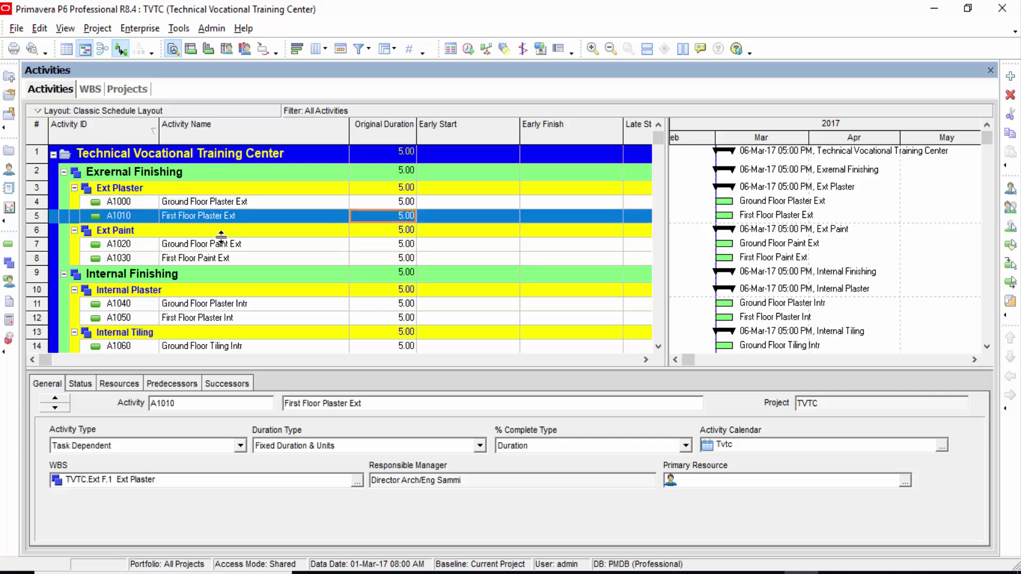
click(399, 245)
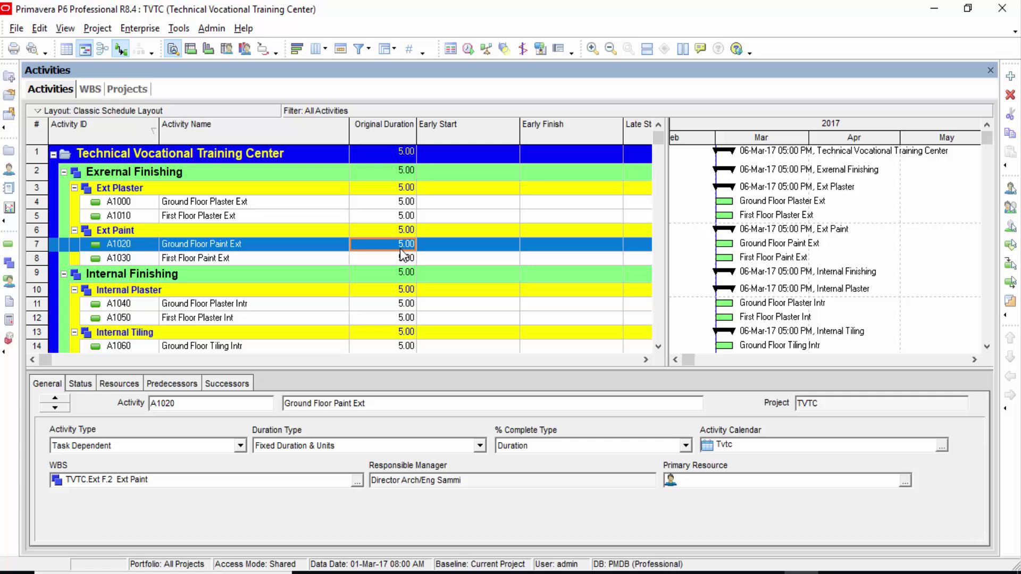
text(8)
key(Return)
text(8)
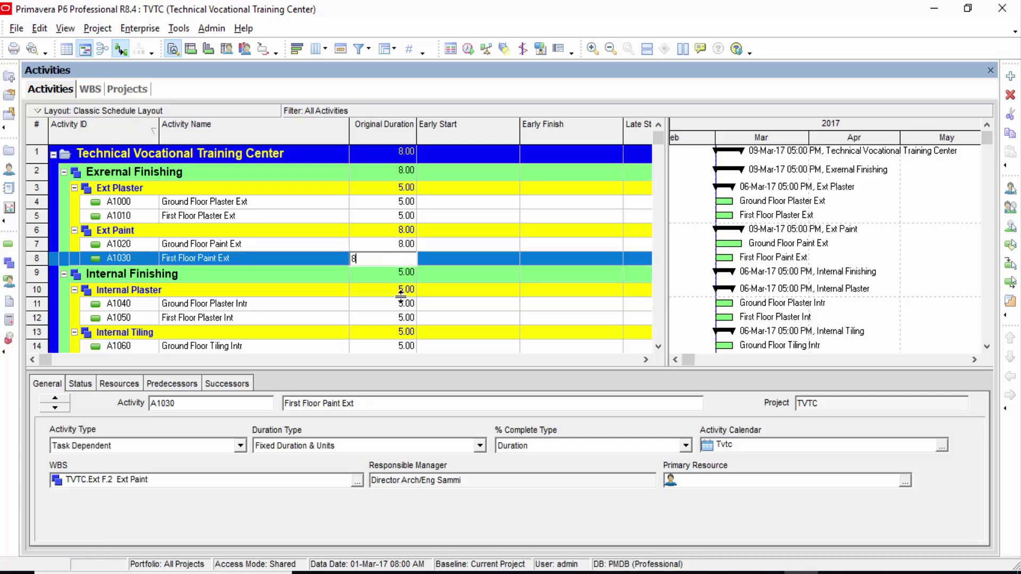
Step: Set the original duration of both Internal Plaster activities, ground floor and first floor, to 8
click(401, 304)
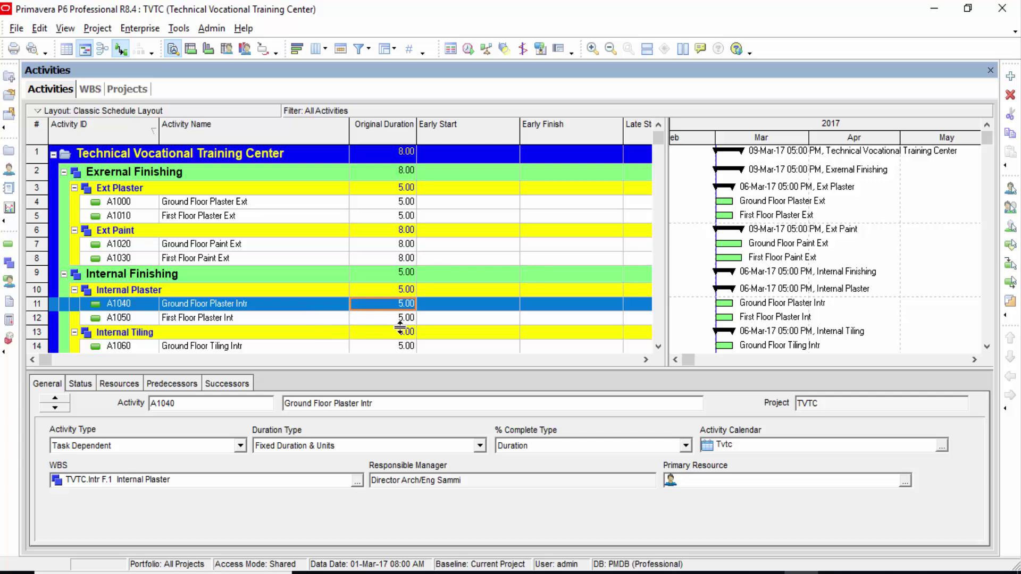
text(8)
key(Return)
text(8)
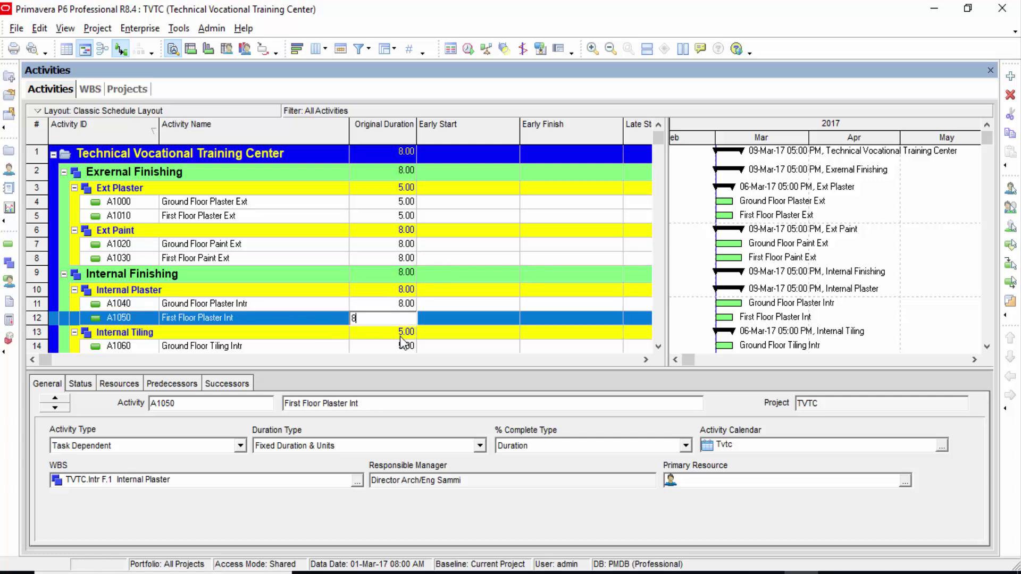
Step: Set the original duration of both Internal Tiling activities, ground floor and first floor, to 7
click(396, 346)
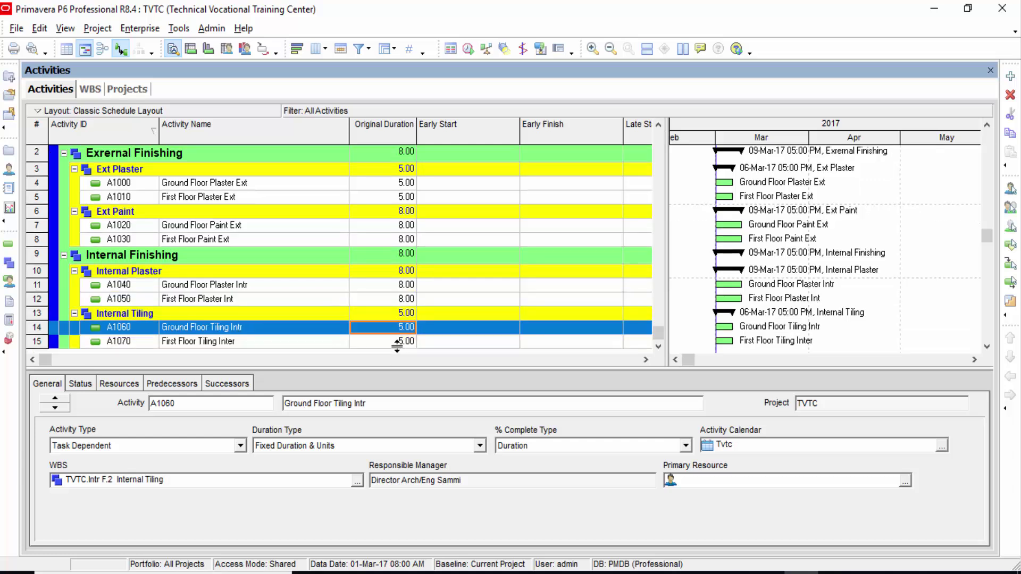
text(7)
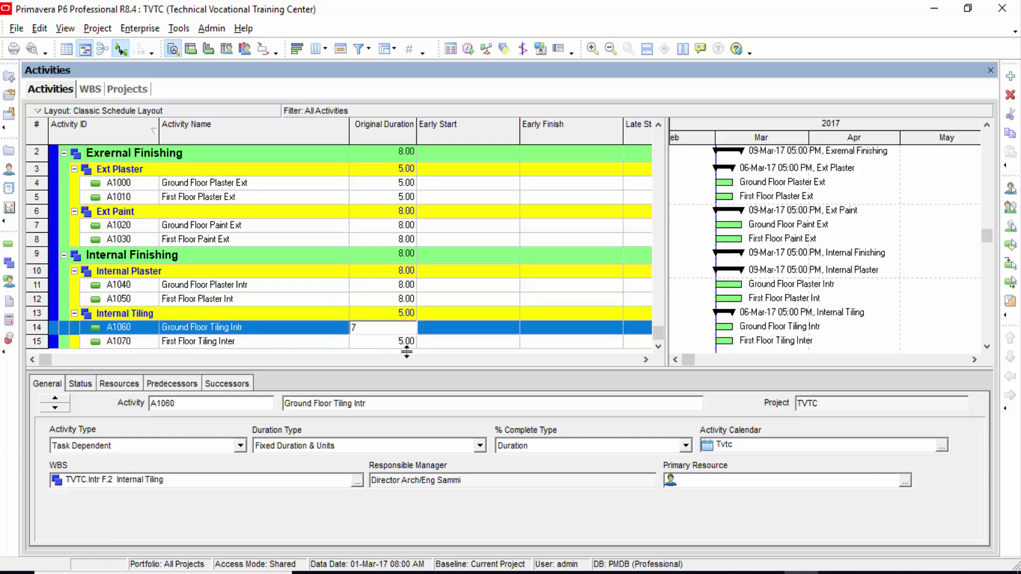
key(Return)
text(7)
click(453, 285)
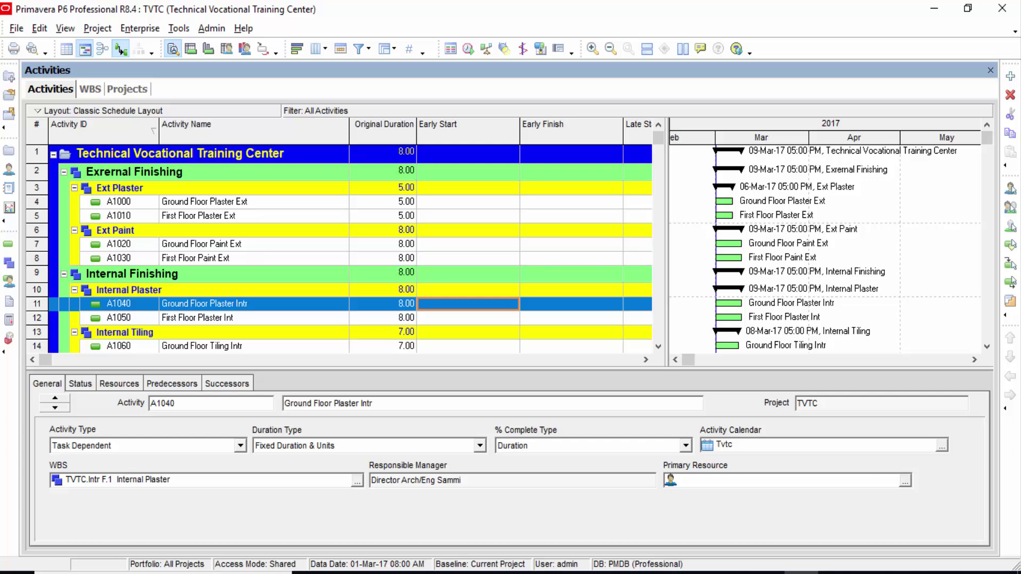
Step: Show the predecessor details and link Ground Floor Plaster Ext start-to-start to First Floor Plaster Ext in the Gantt chart
click(160, 384)
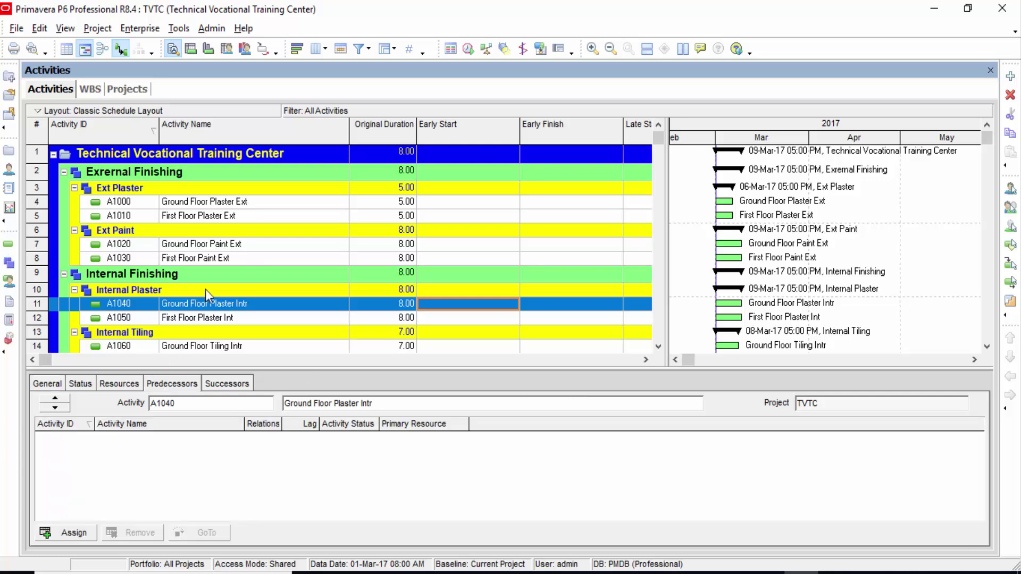
click(210, 219)
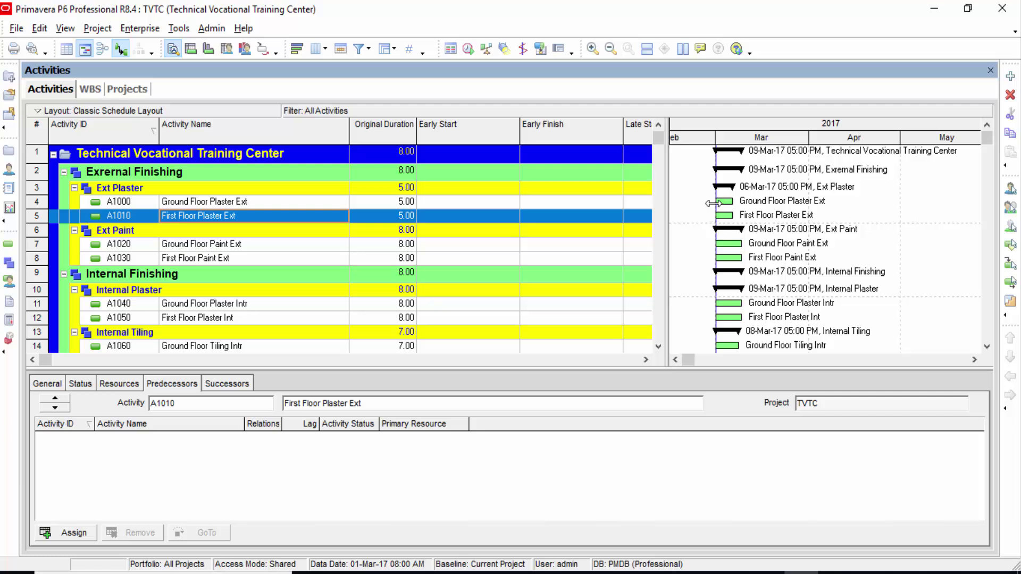
drag(714, 202, 722, 210)
mouse_move(721, 209)
mouse_down()
mouse_move(715, 241)
mouse_move(711, 212)
mouse_up()
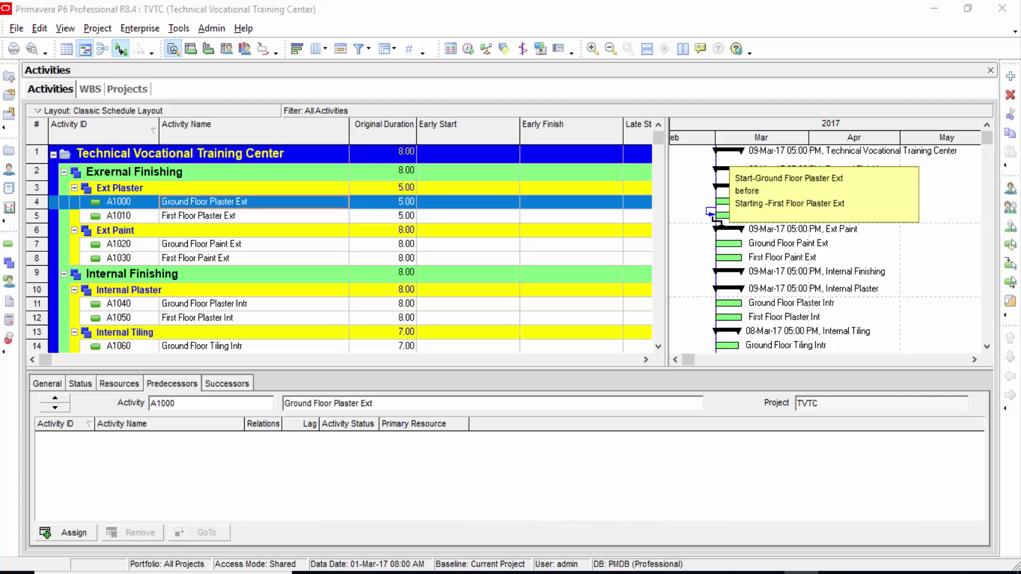
drag(711, 212, 710, 212)
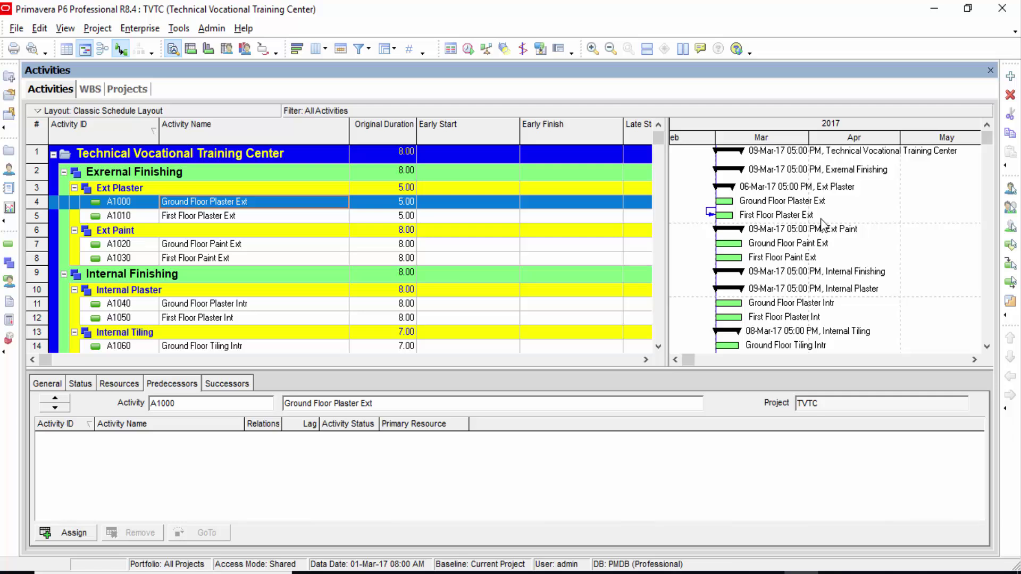
Step: Link First Floor Plaster Ext finish-to-start to Ground Floor Plaster Intr, and Ground Floor Plaster Intr start-to-start to First Floor Plaster Int
scroll(822, 226, down, 1)
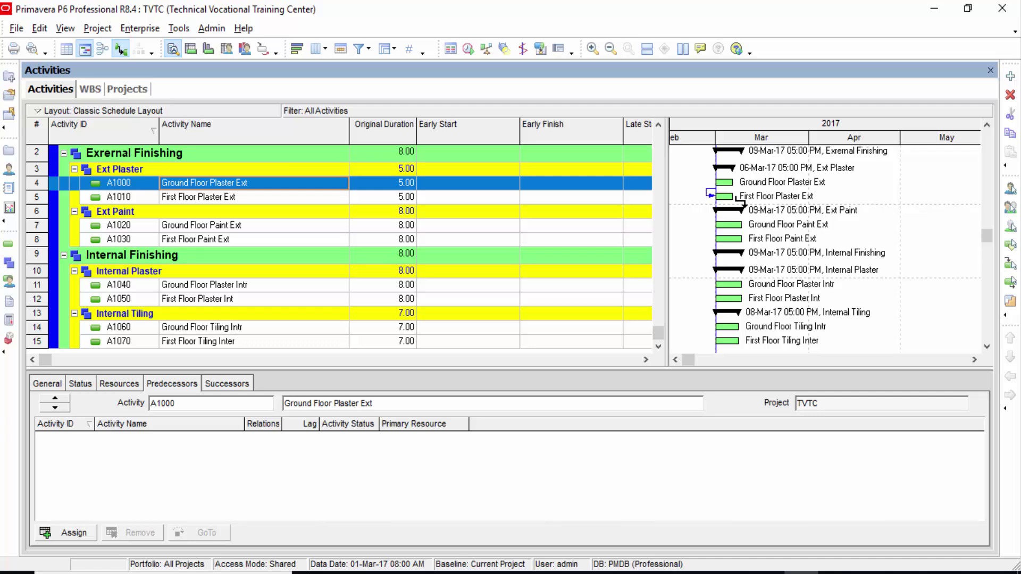
drag(738, 200, 718, 290)
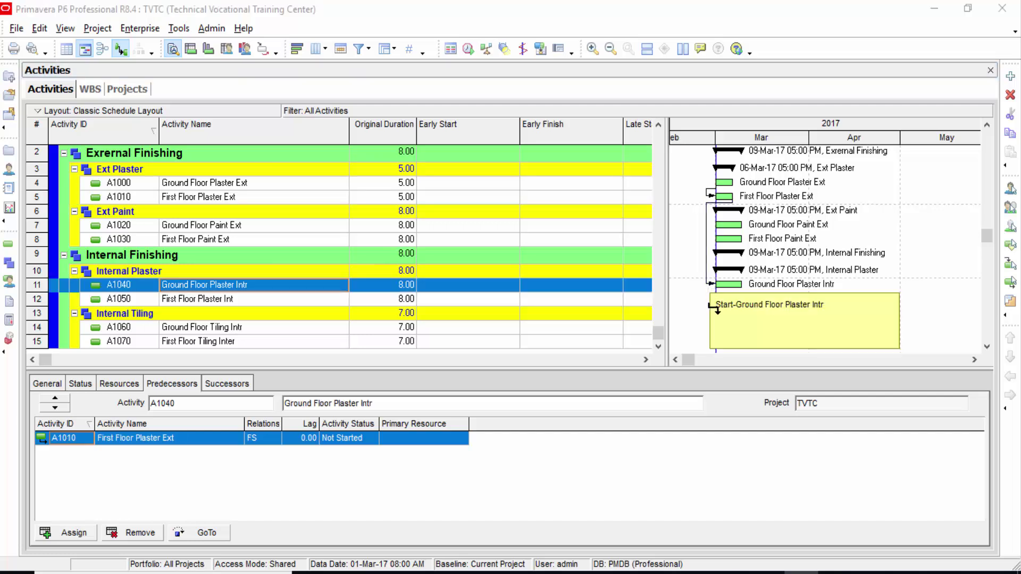
drag(716, 305, 715, 305)
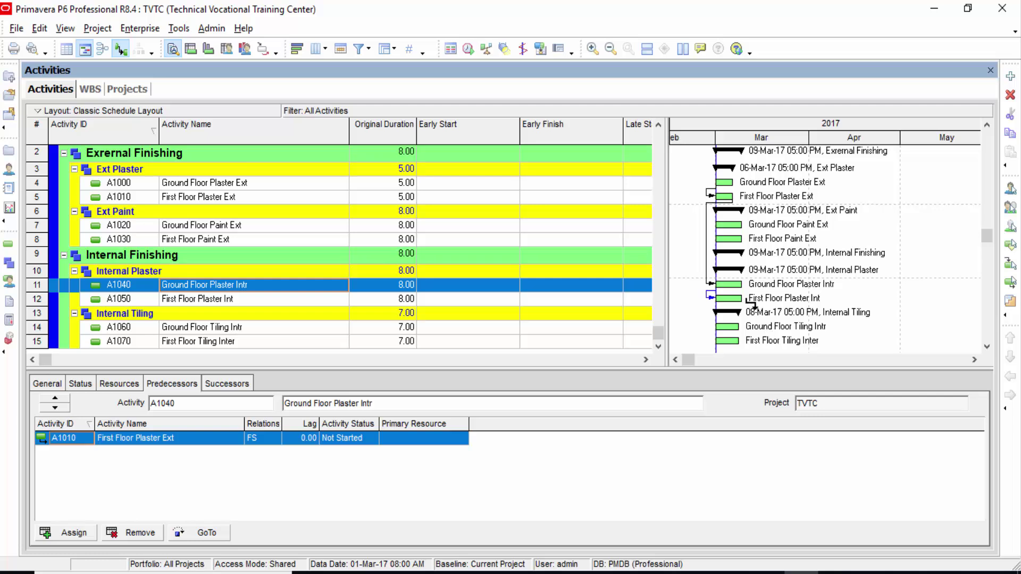
Step: Link First Floor Plaster Int finish-to-start to Ground Floor Tiling Intr, and Ground Floor Tiling Intr start-to-start to First Floor Tiling Inter
drag(751, 302, 717, 328)
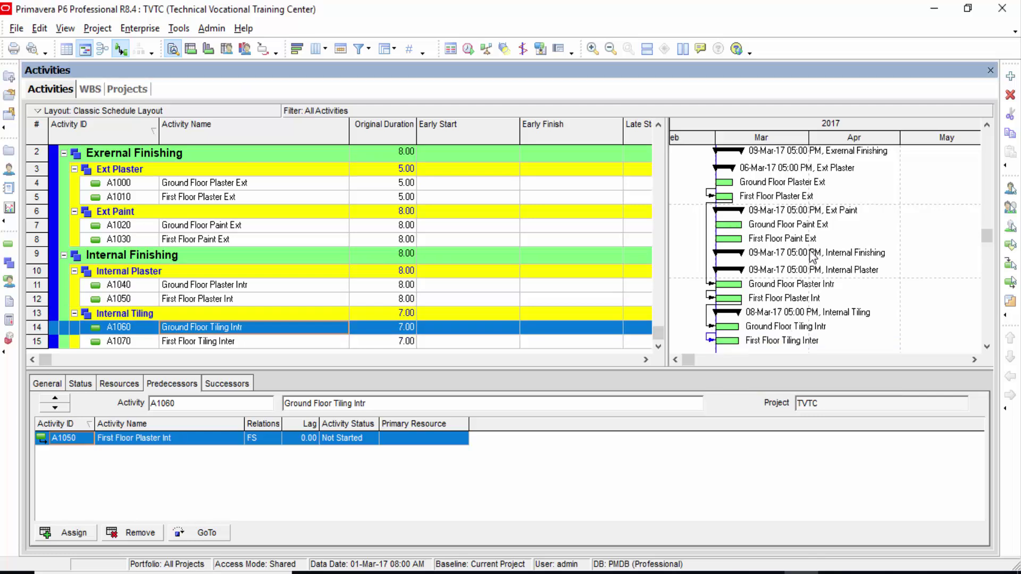
click(750, 344)
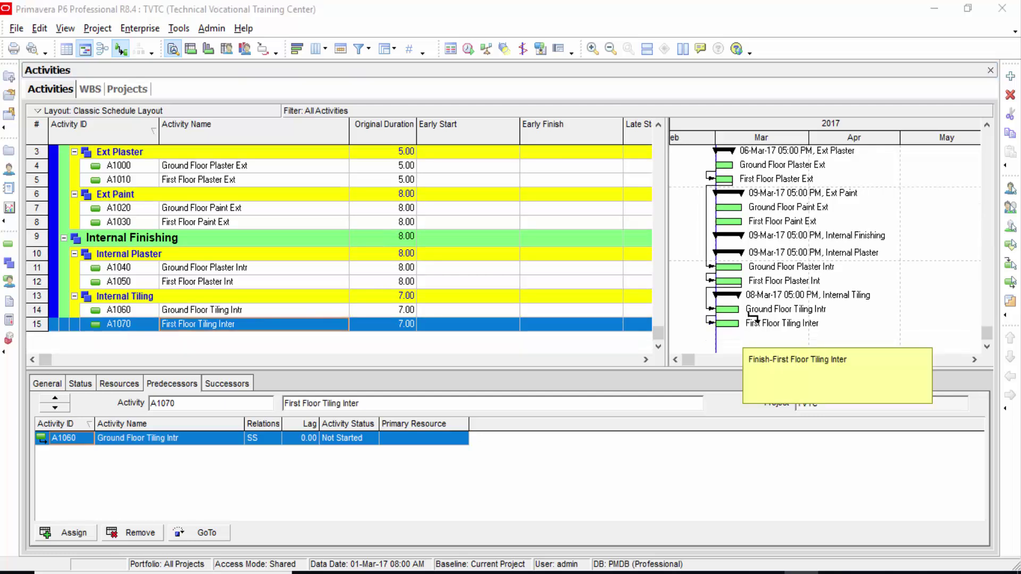
Step: Link First Floor Tiling Inter finish-to-start to Ground Floor Paint Ext, and Ground Floor Paint Ext finish-to-start to First Floor Paint Ext
drag(749, 280, 721, 208)
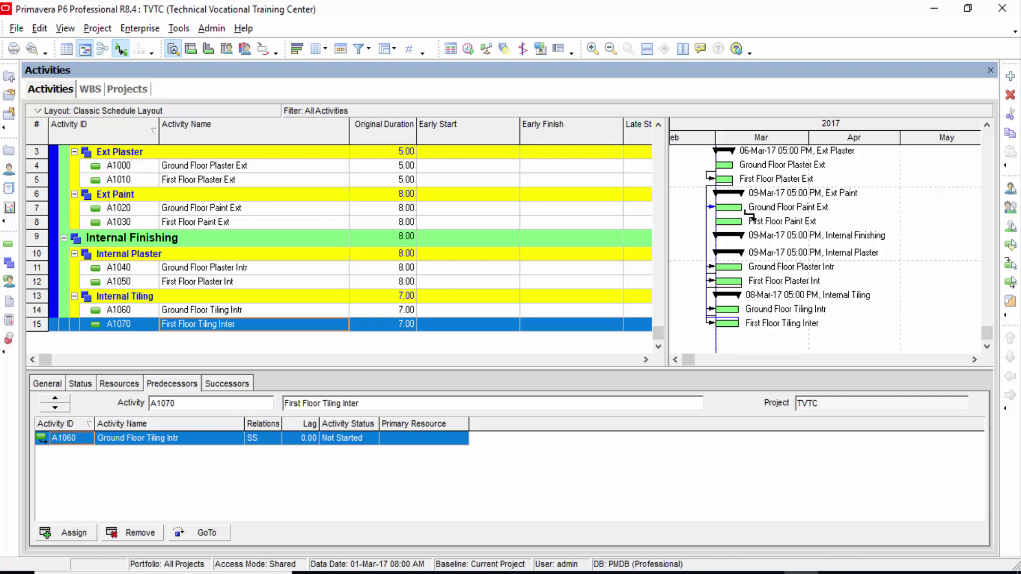
drag(742, 208, 717, 221)
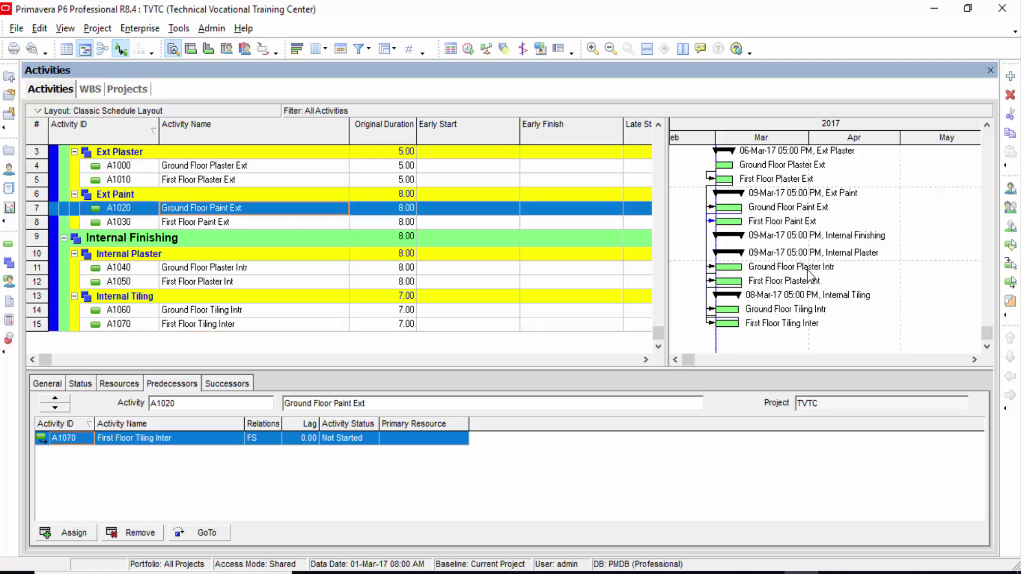
Step: Schedule the project from its current data date and review the activity dates, Gantt bars and relationship lines
scroll(718, 313, up, 2)
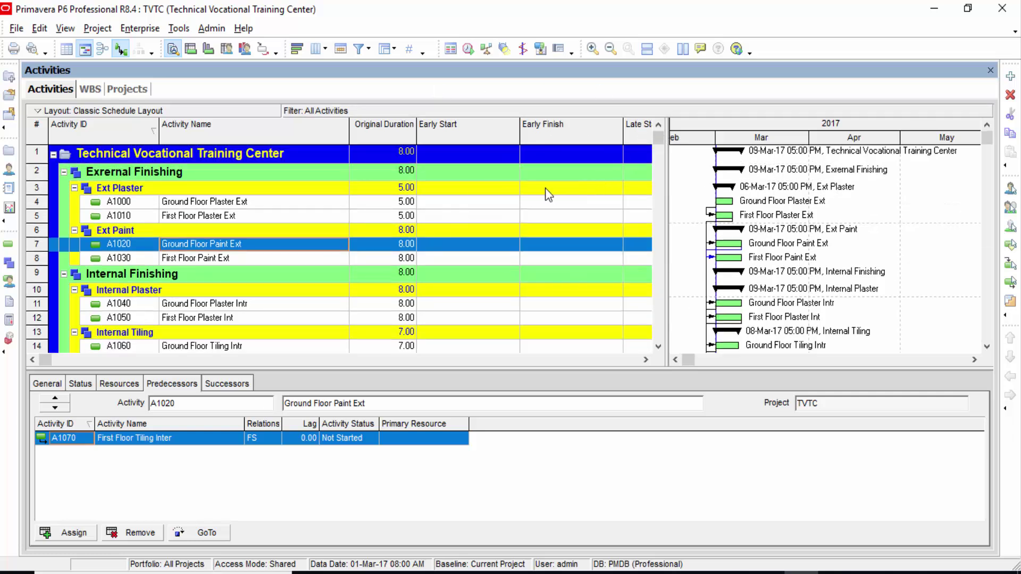
click(468, 49)
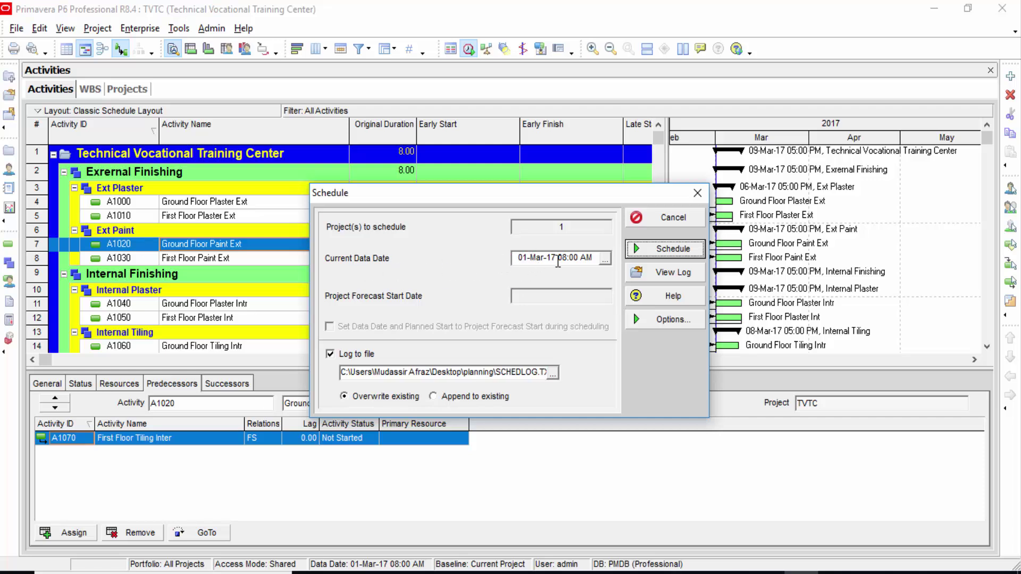
click(673, 248)
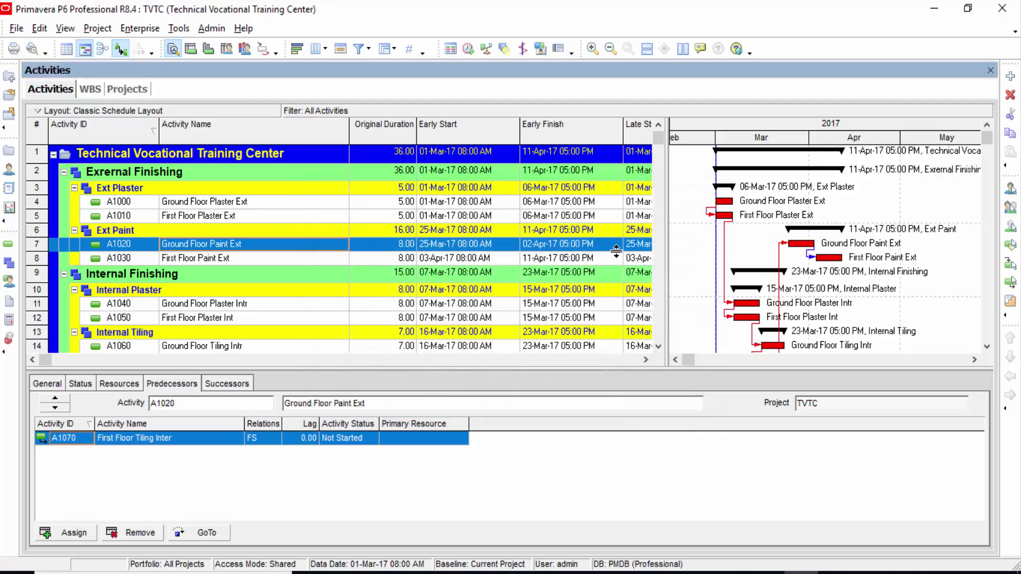
scroll(821, 254, down, 1)
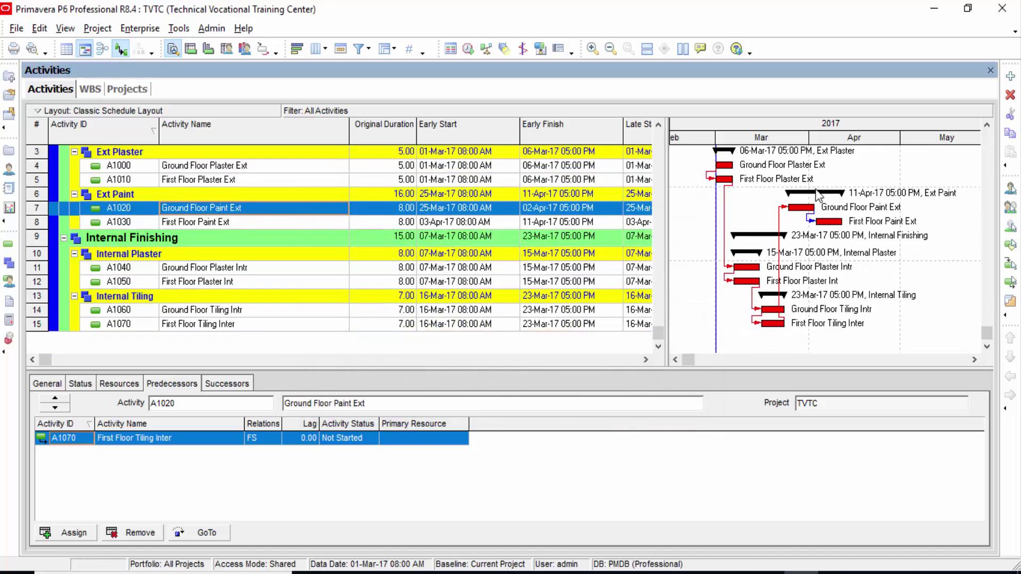
scroll(777, 256, up, 1)
scroll(774, 287, down, 1)
scroll(789, 268, up, 1)
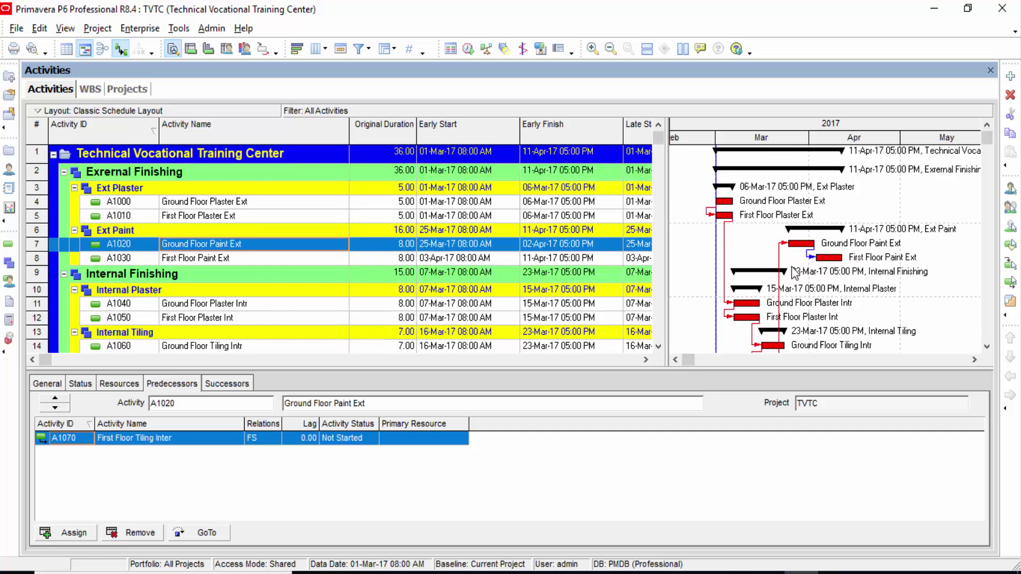
scroll(782, 279, down, 1)
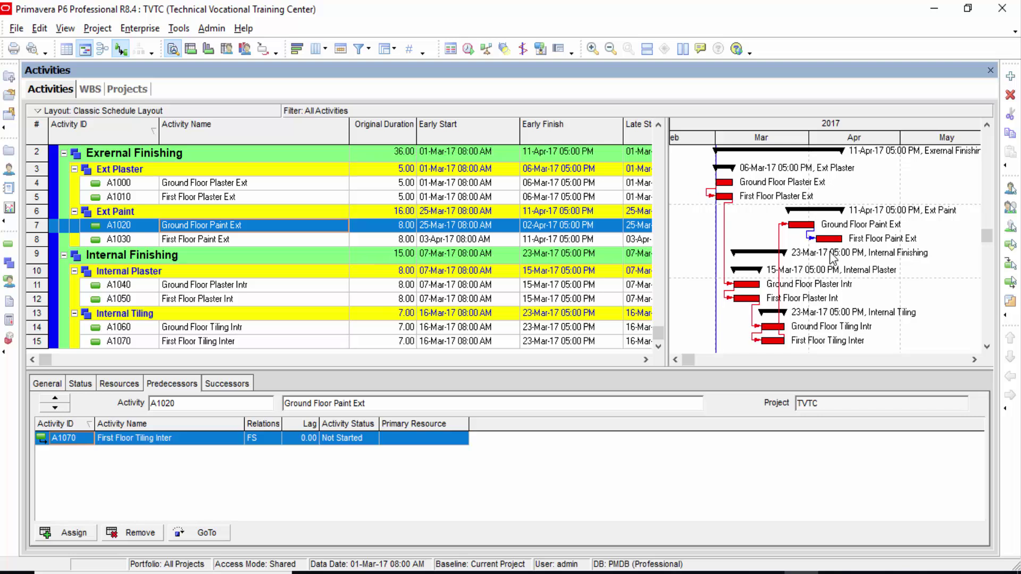
scroll(844, 246, up, 1)
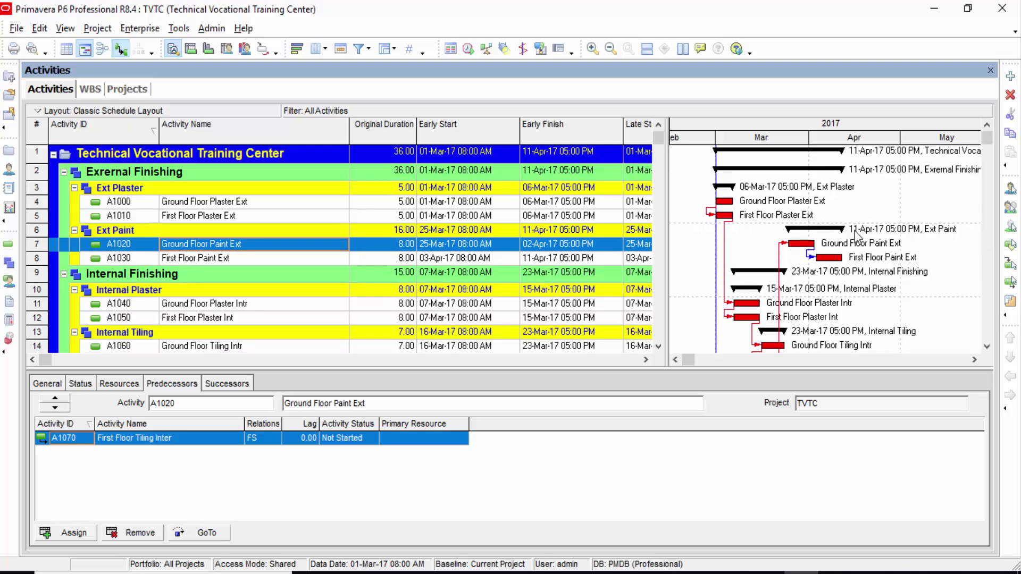